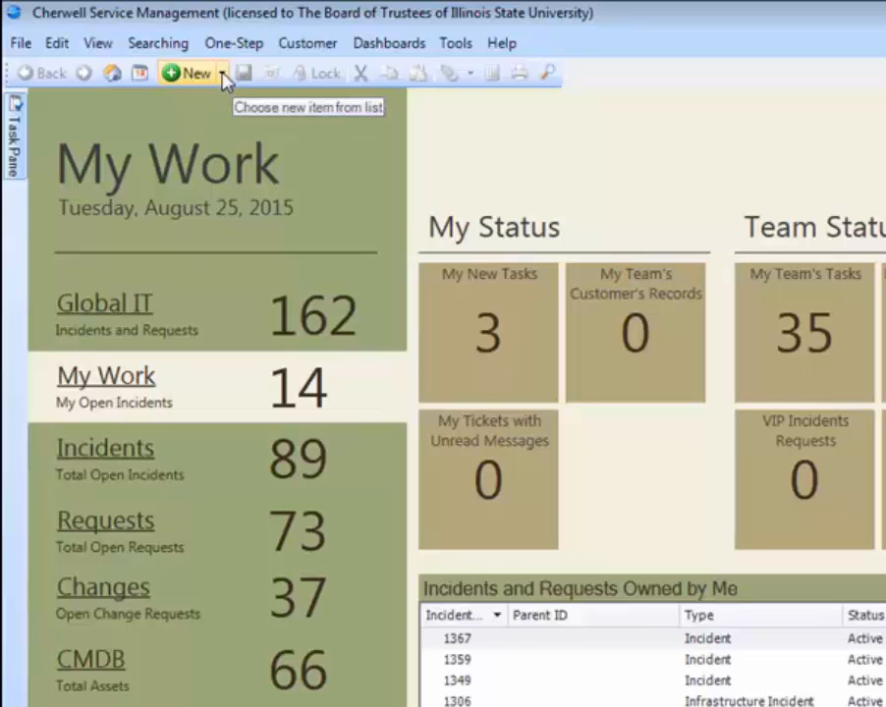
- Create a new incident and fill in the requestor by entering the person's user ID
click(222, 75)
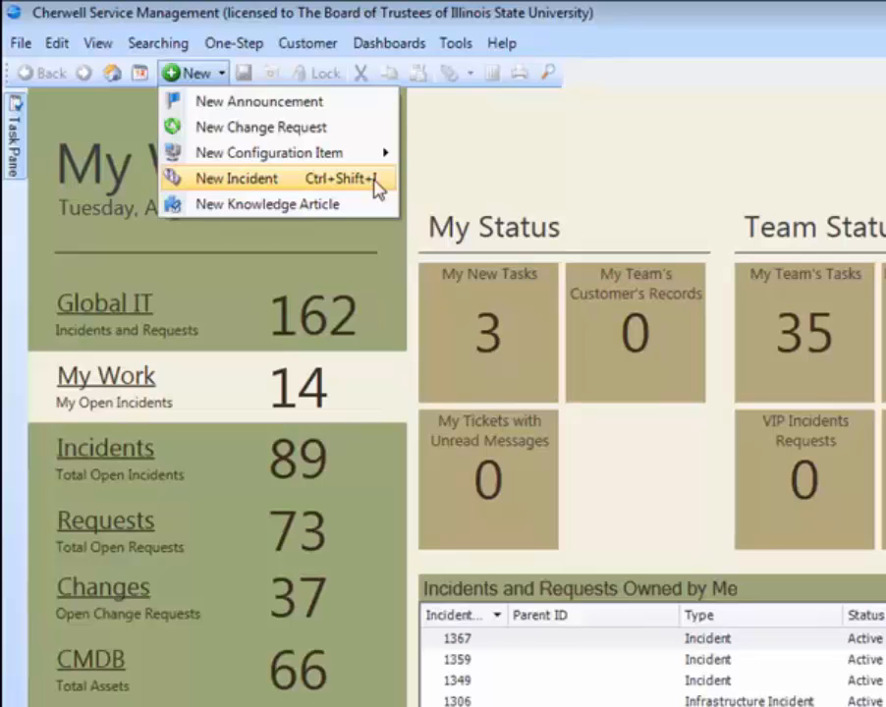
click(562, 147)
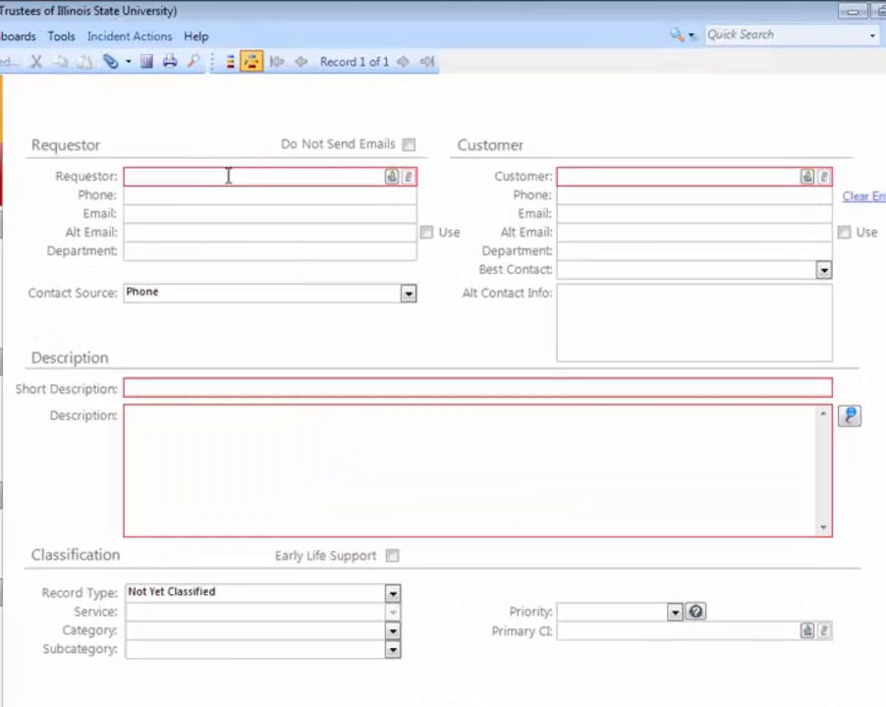
text(jmjeffe)
key(Tab)
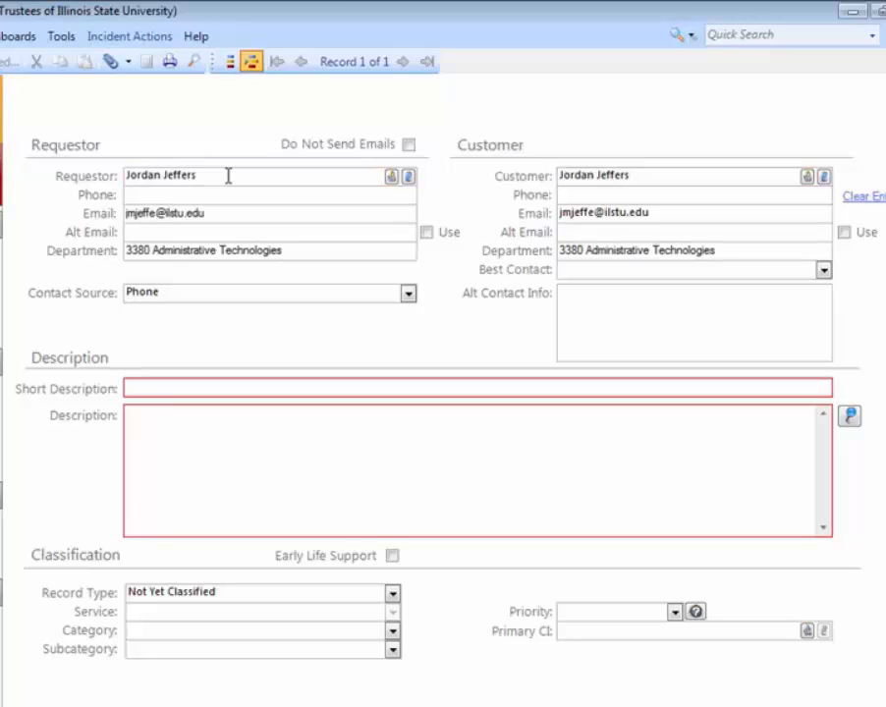
- Look up the requestor's record in the Contact Manager and close it without changing the selection
click(391, 176)
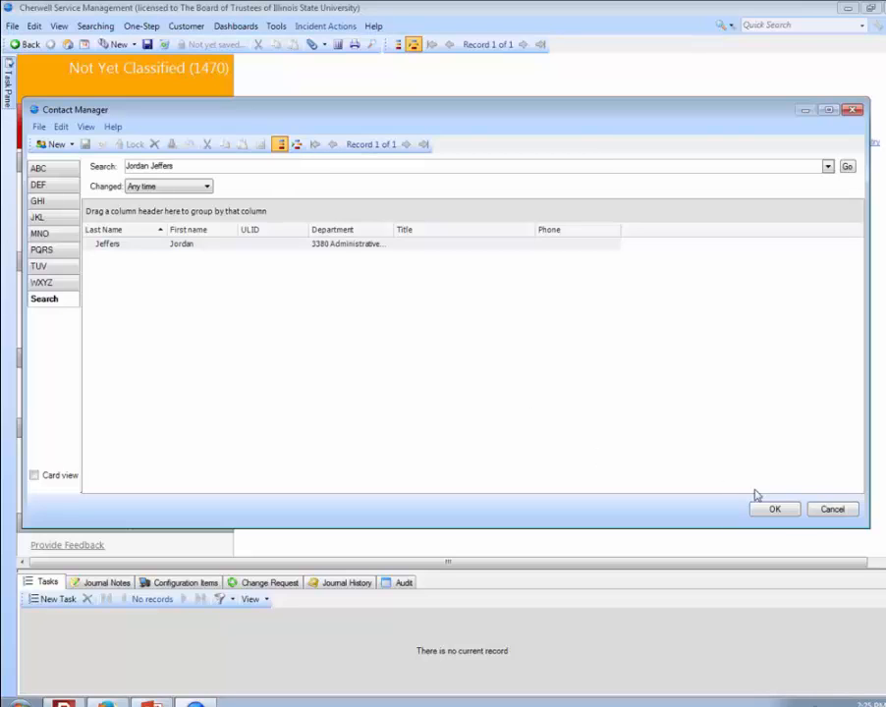
click(825, 513)
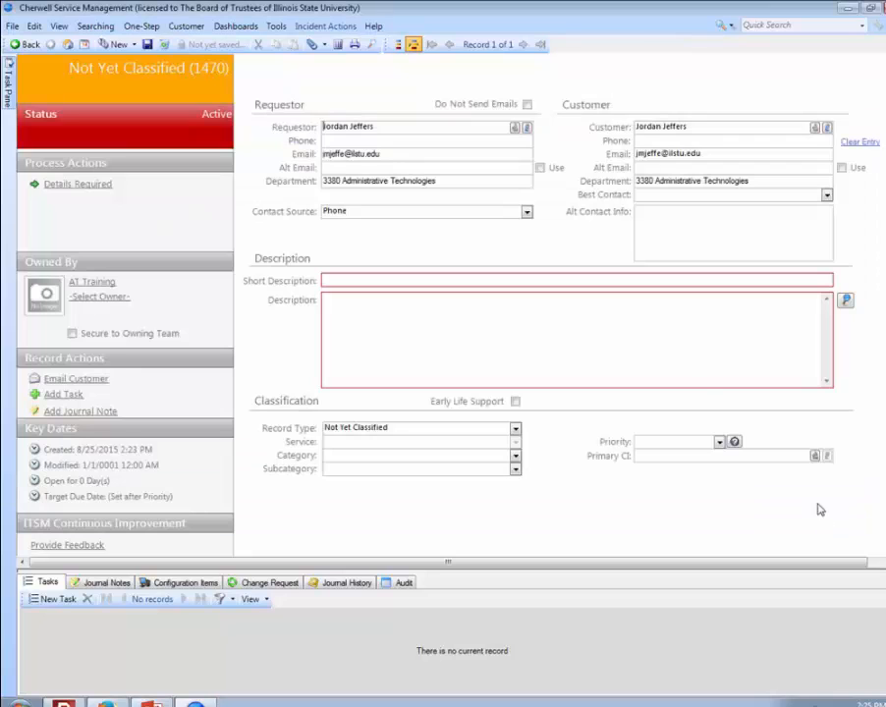
click(416, 129)
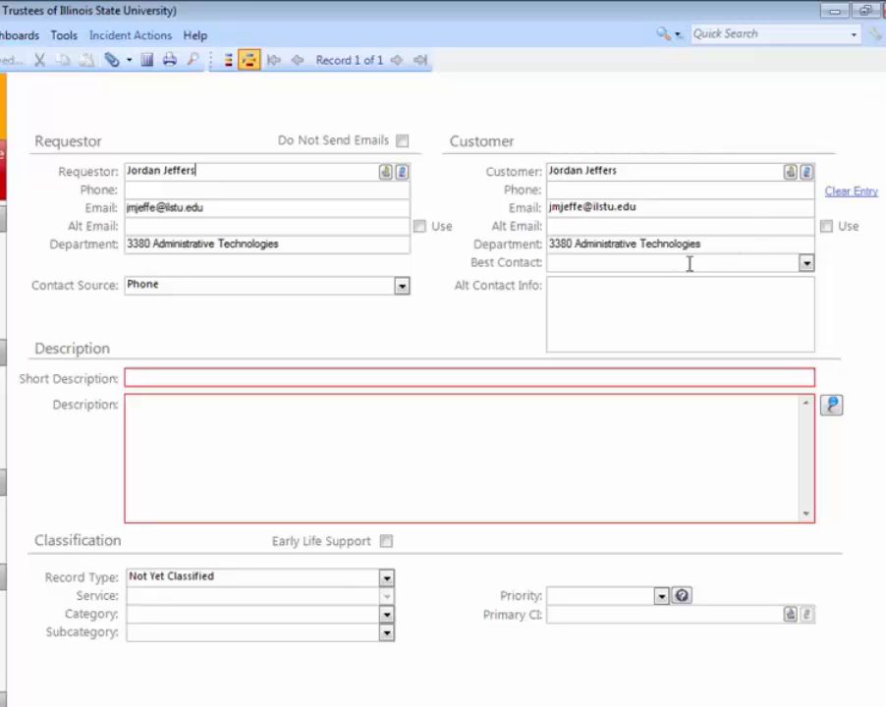
- Check the customer's Best Contact options and choose Phone as the incident's contact source
click(805, 264)
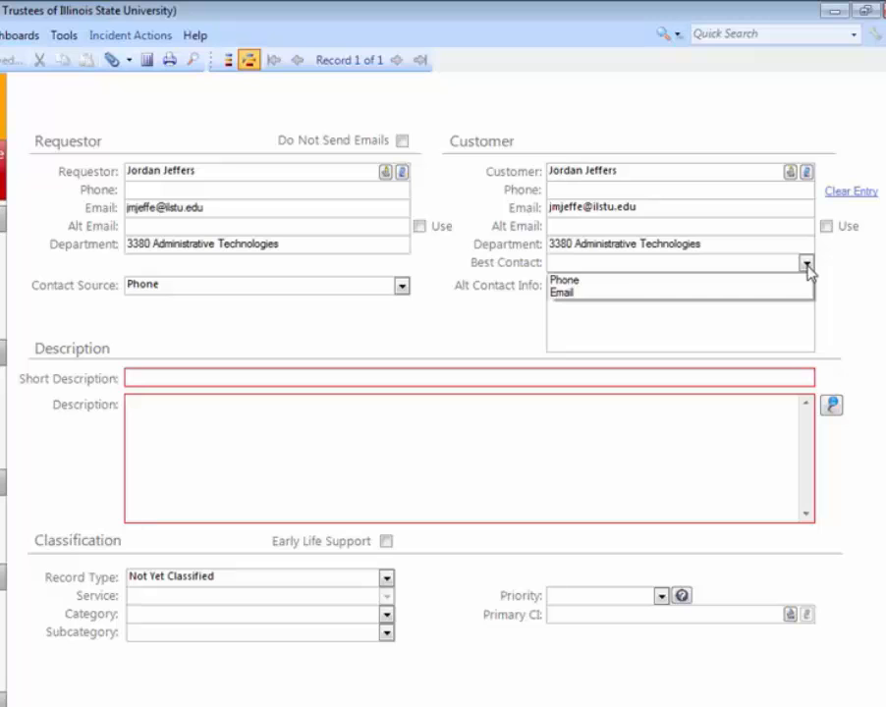
click(797, 324)
click(796, 326)
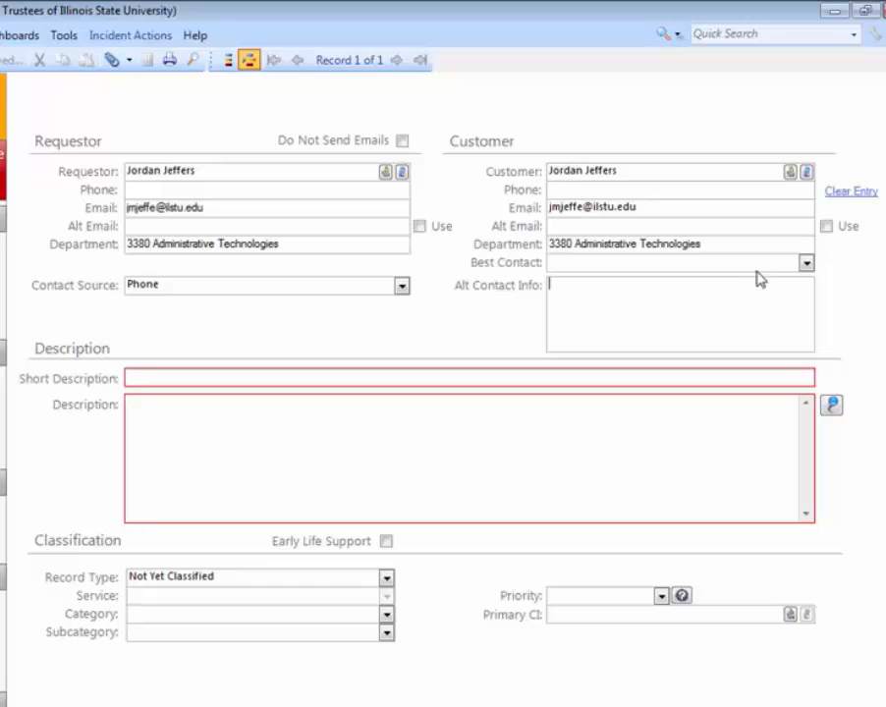
click(402, 286)
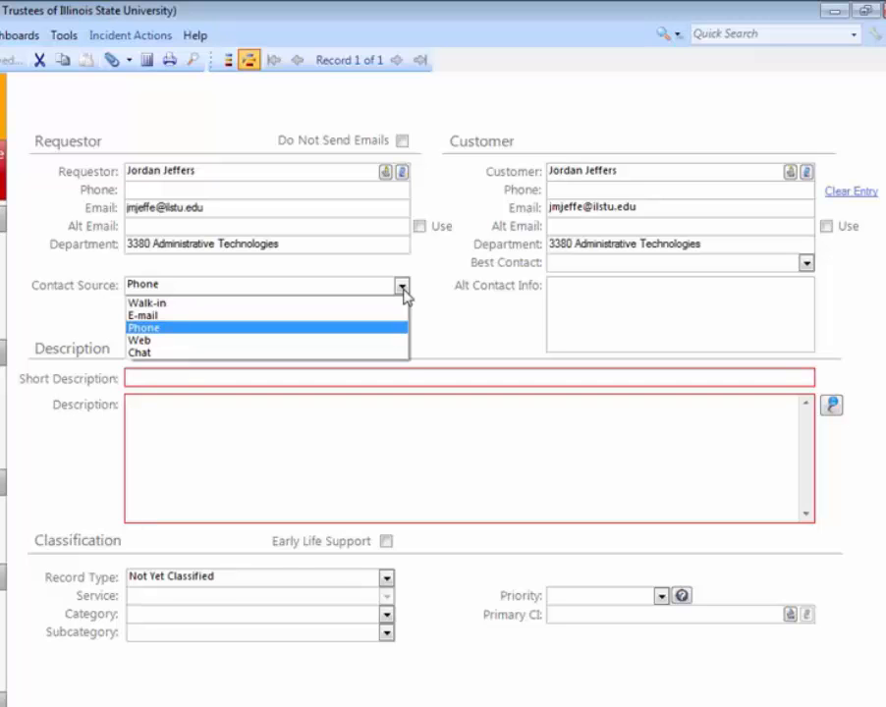
click(350, 329)
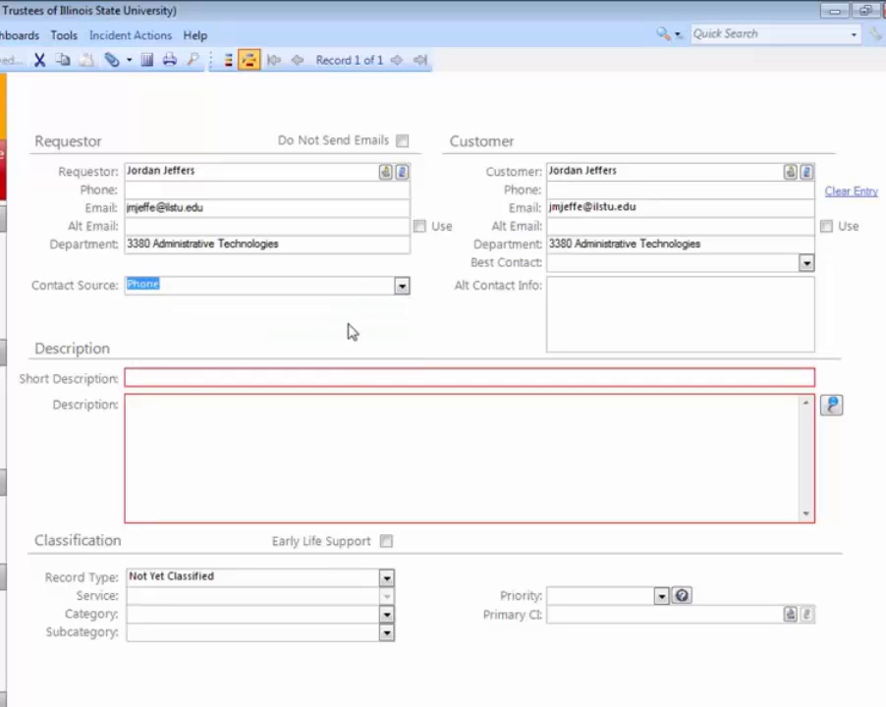
- Enter "User Cannot Open Outlook" as the incident's short description
click(335, 375)
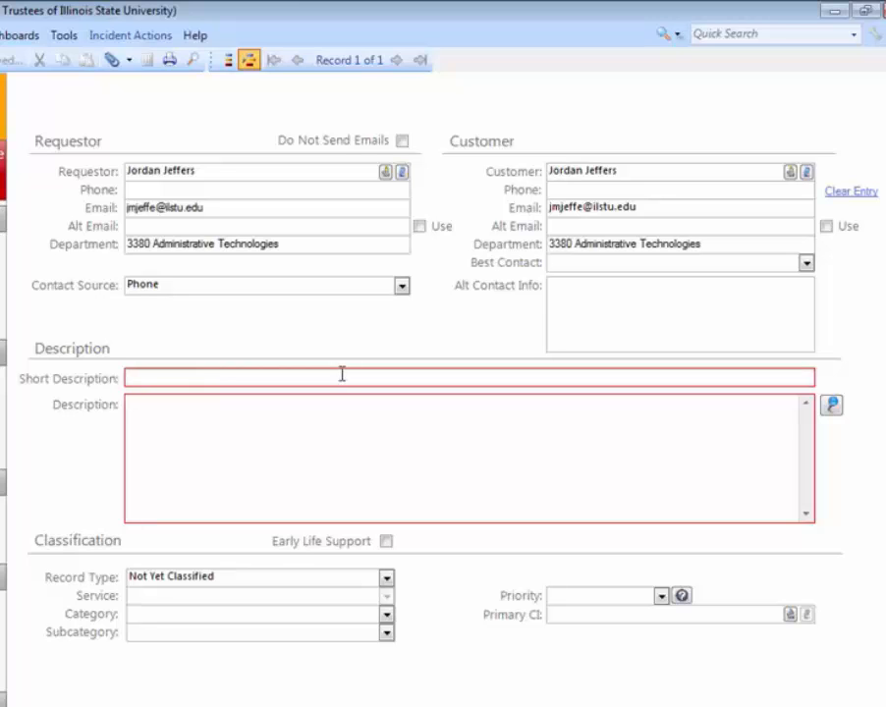
text(O)
key(BackSpace)
text(User cannot Open Outlook)
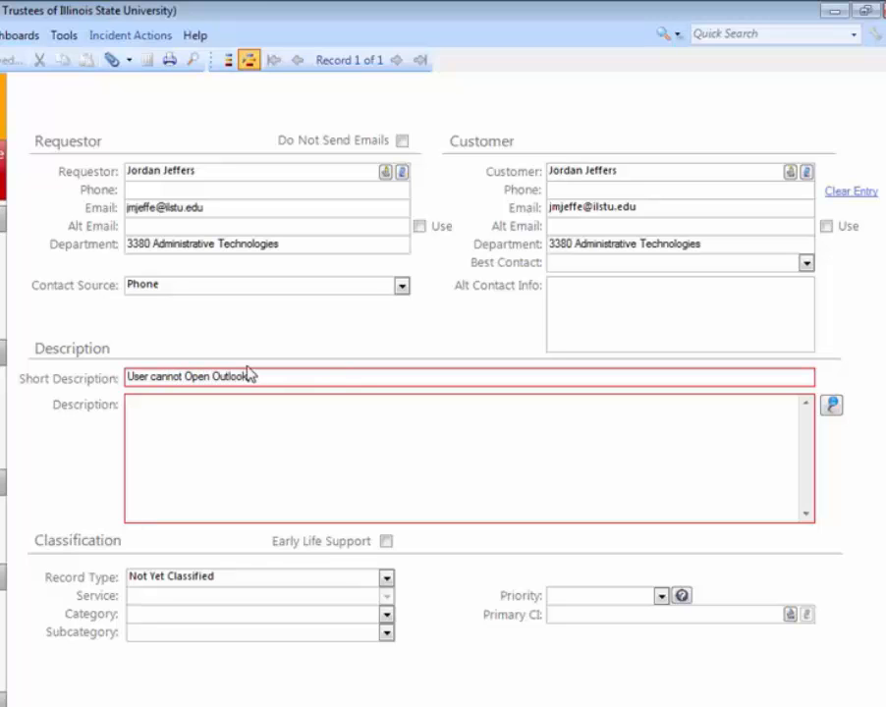
click(158, 376)
key(BackSpace)
text(C)
- Fill in the incident's description with "User double-clicks shortcut and gets an error message."
click(194, 426)
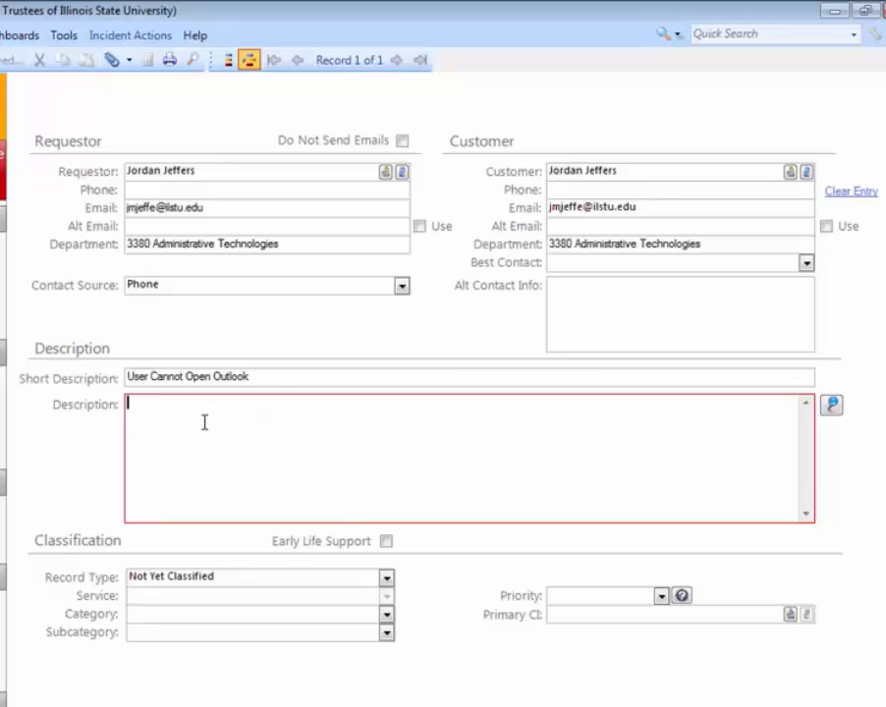
text(USer double-clicks shortcut and)
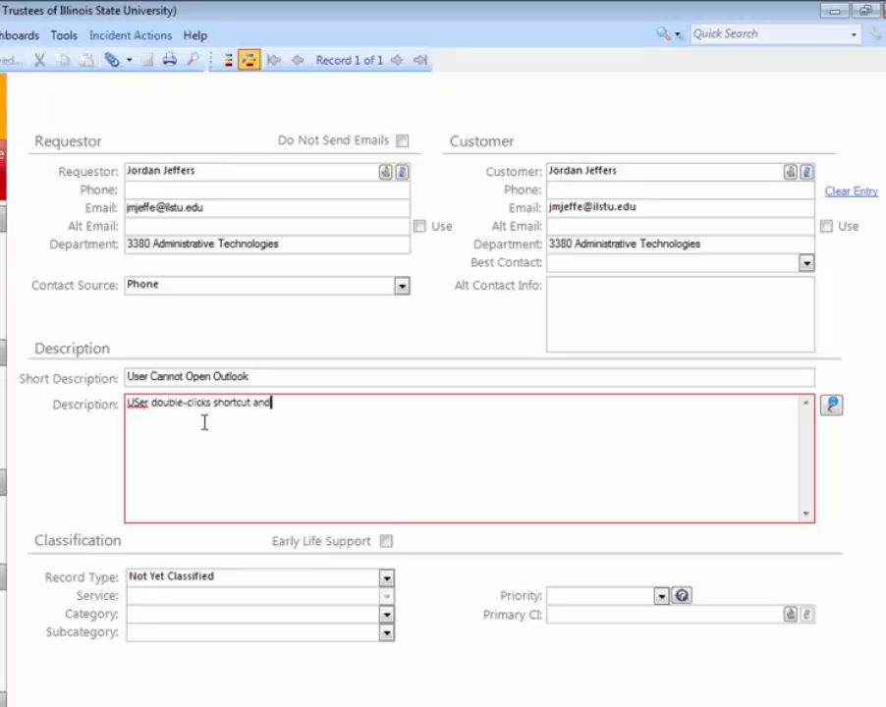
text( gets an error message.)
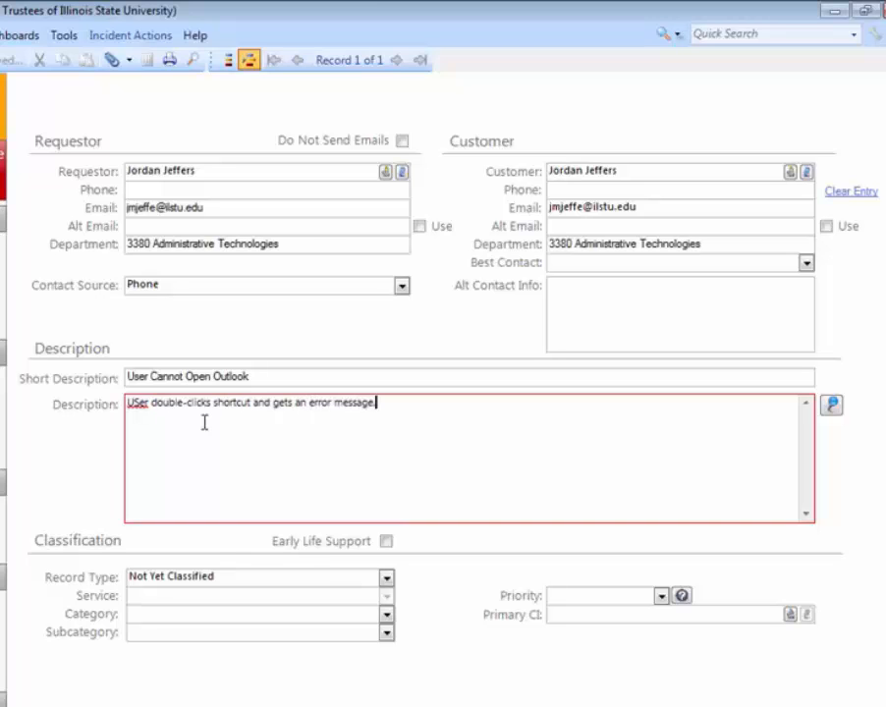
key(BackSpace)
text(s)
click(389, 418)
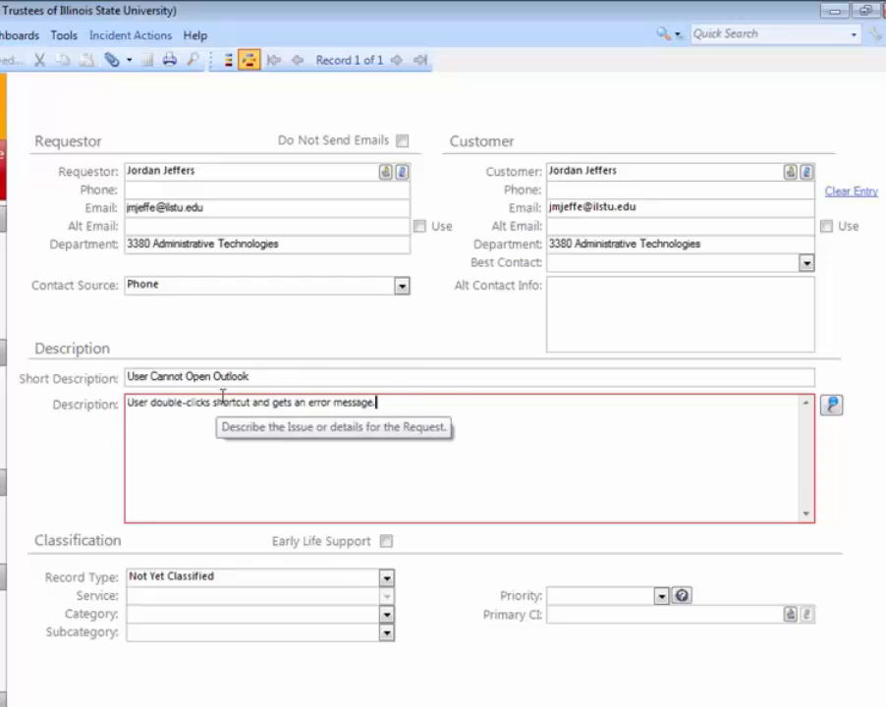
- Format the whole description text in the Rich Text Zoom editor as Segoe Script, size 26, and accept it
click(831, 405)
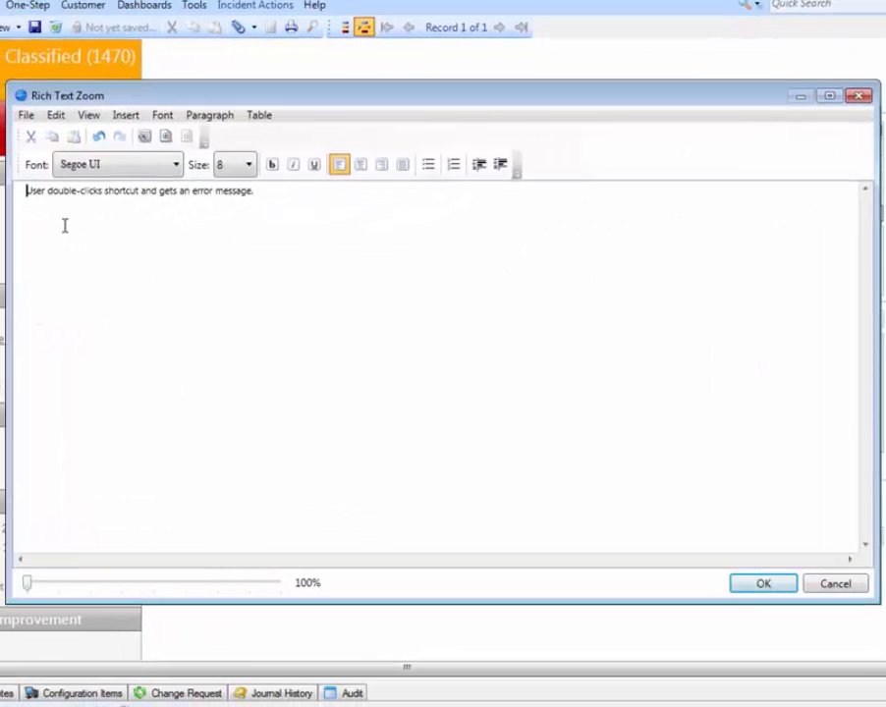
triple_click(71, 190)
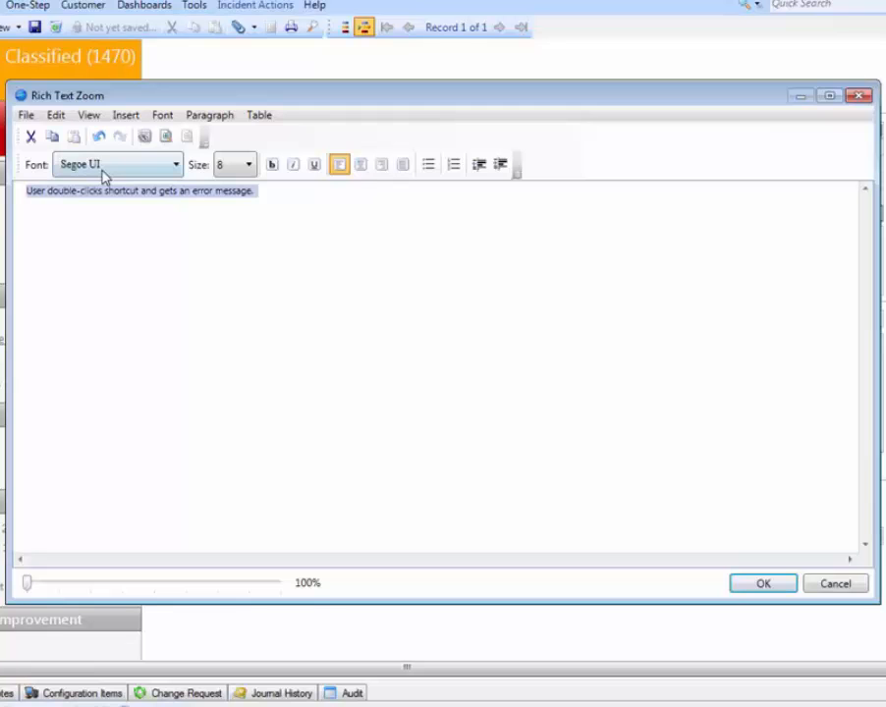
click(106, 165)
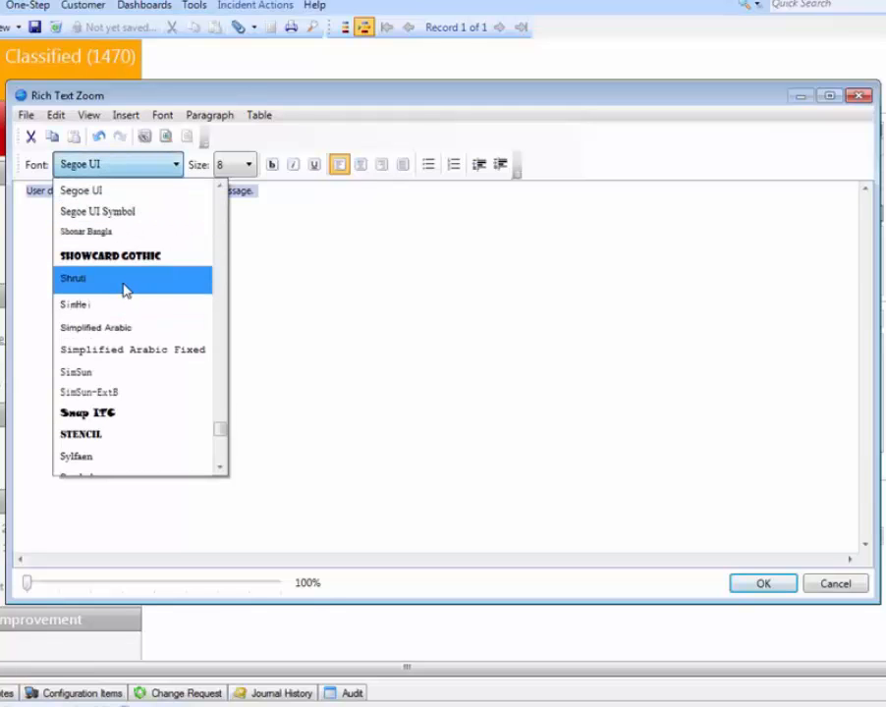
scroll(124, 289, up, 2)
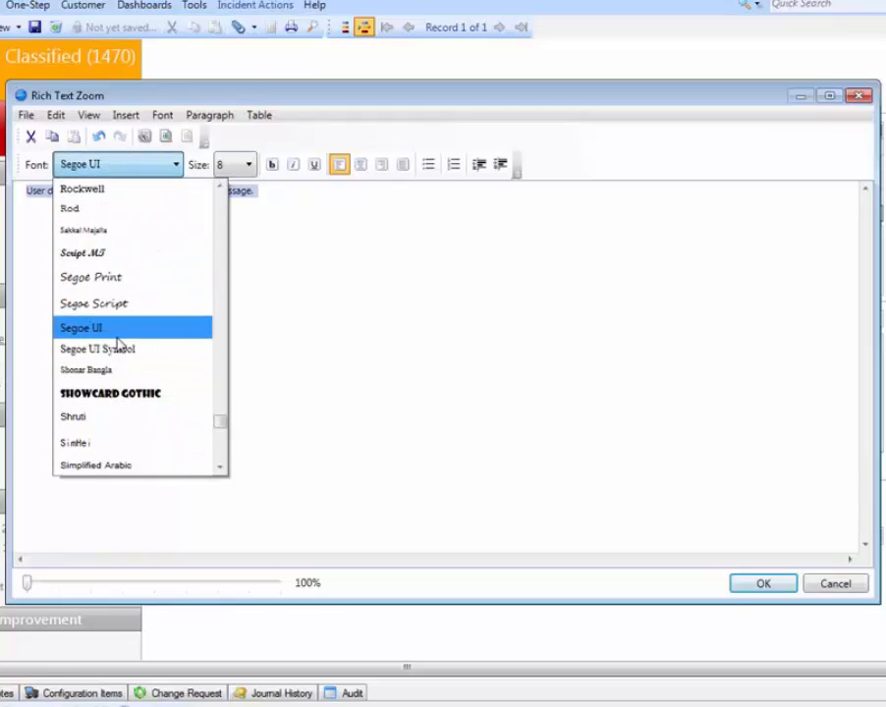
click(121, 305)
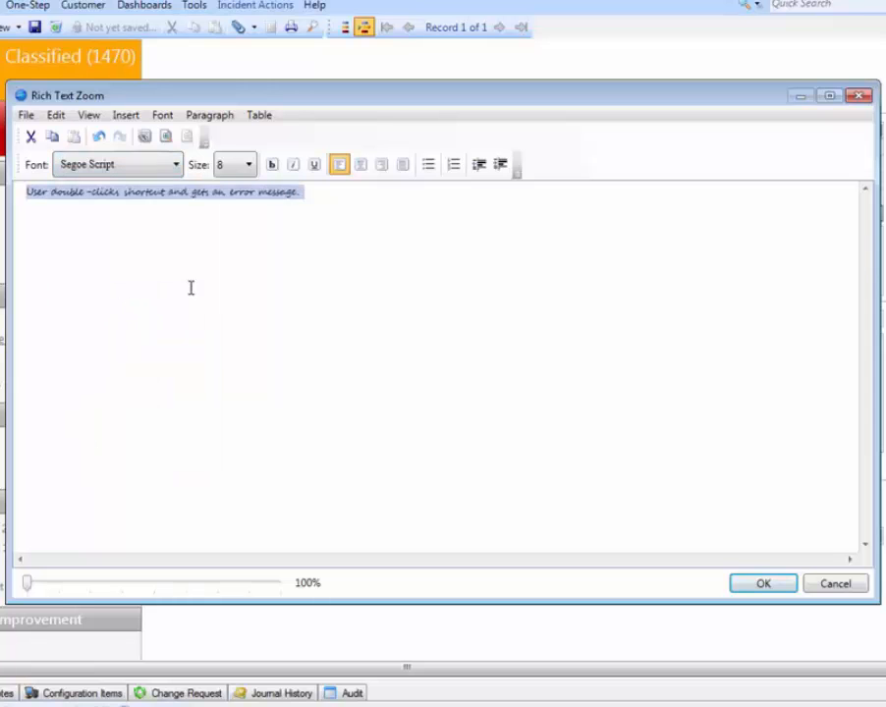
click(245, 165)
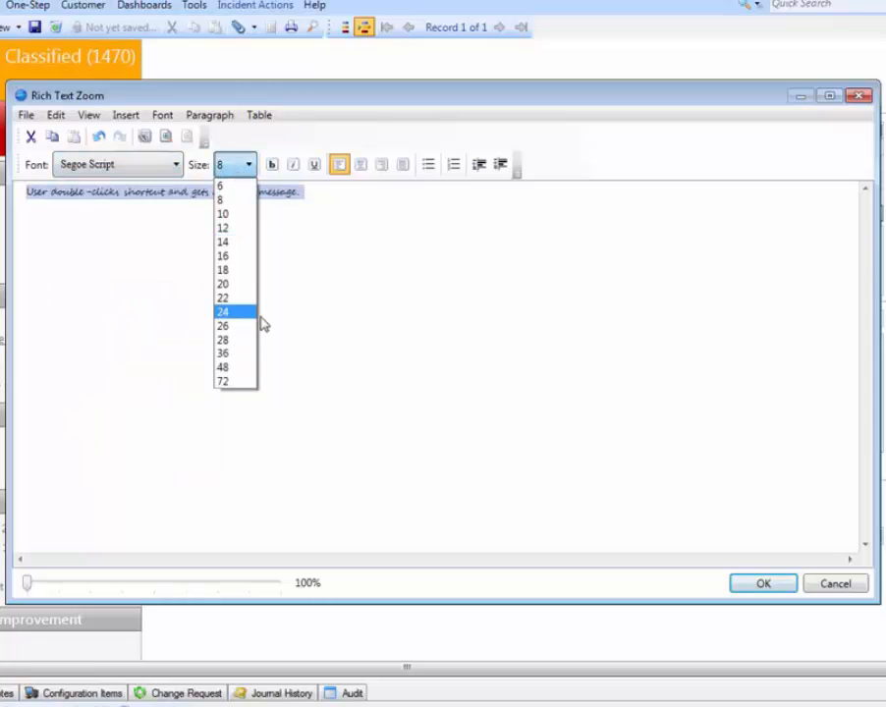
click(249, 326)
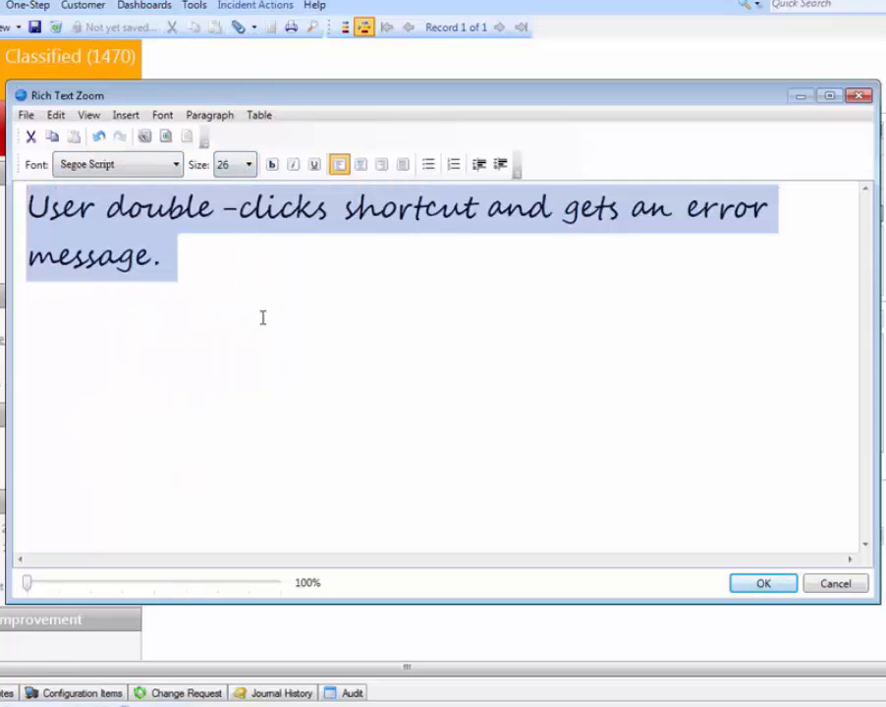
click(330, 264)
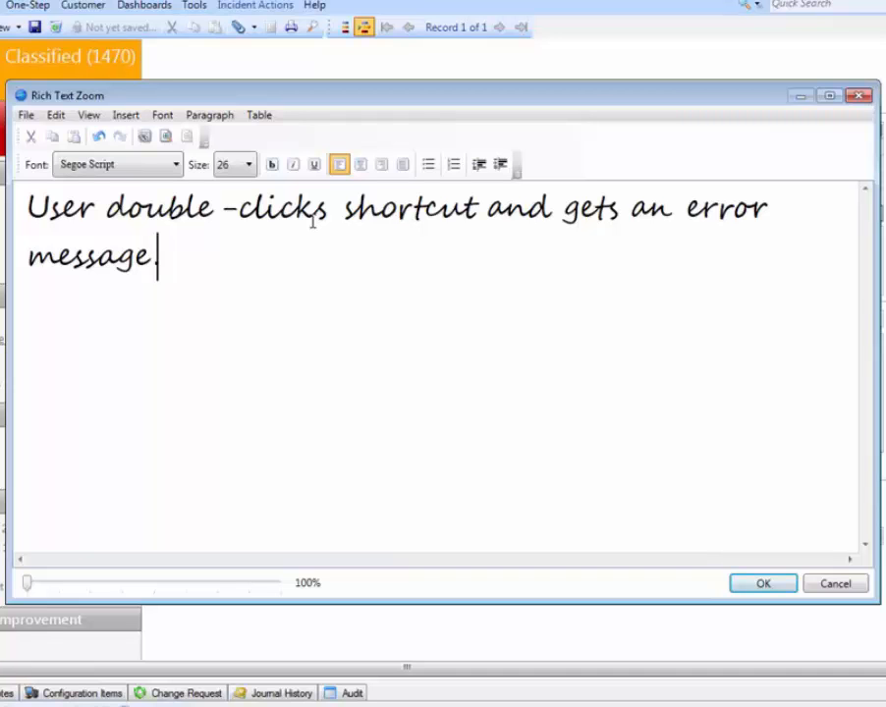
click(127, 116)
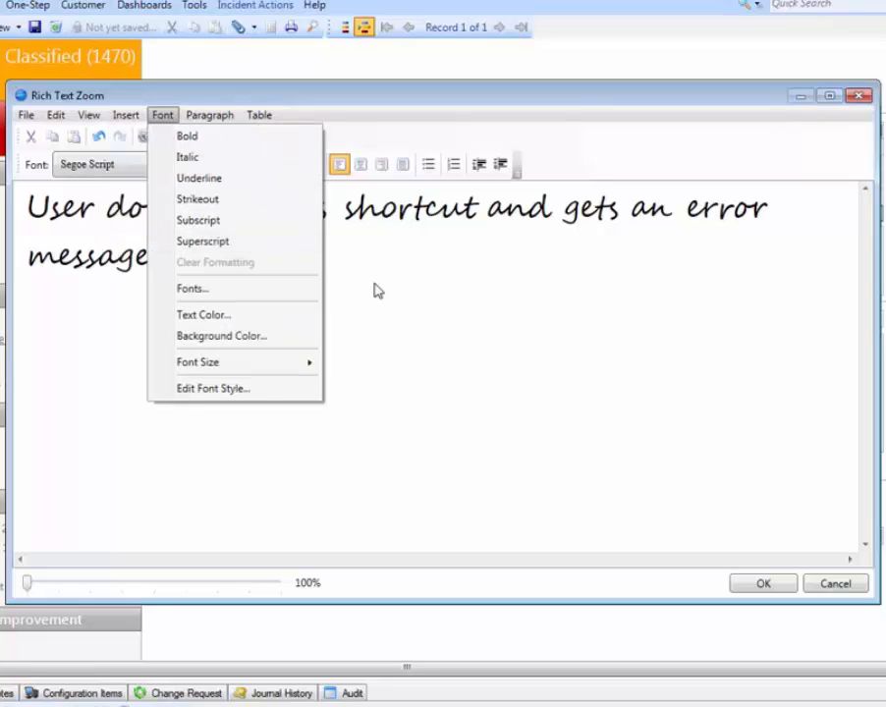
click(421, 302)
text(.)
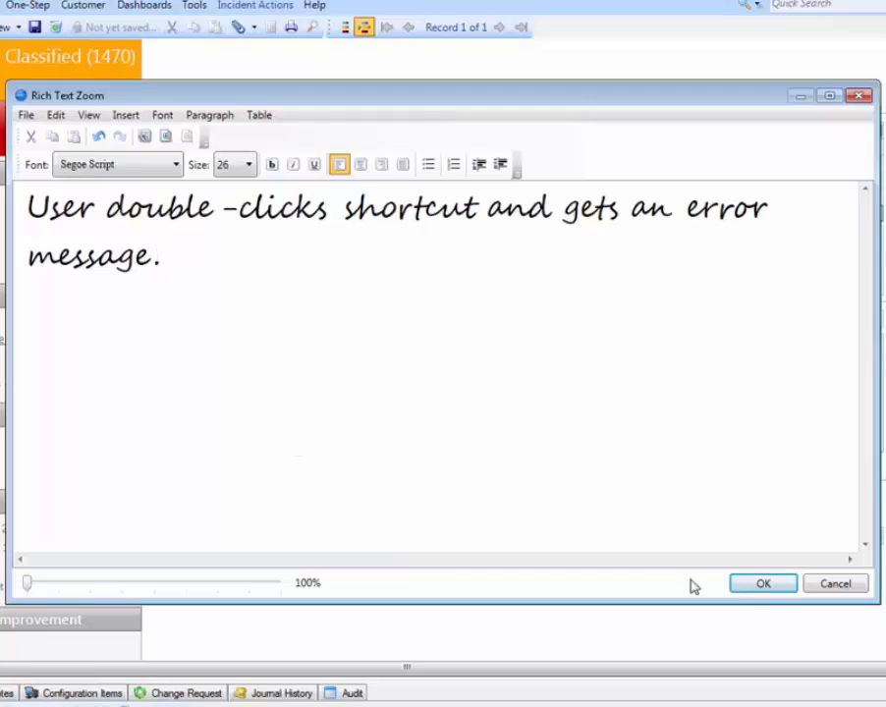
click(763, 585)
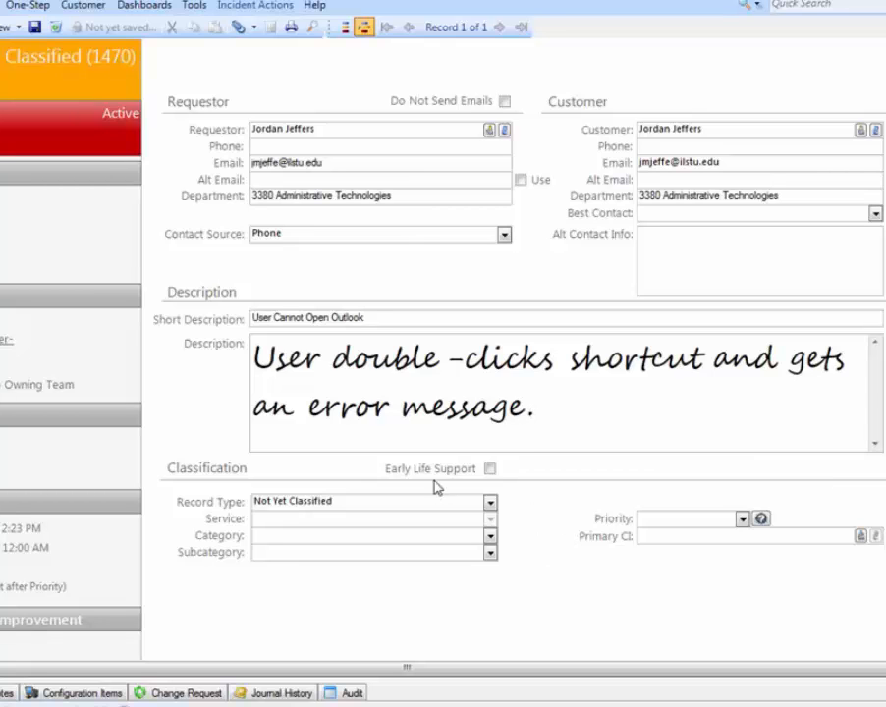
- Classify the record type as Incident, leaving Early Life Support off
click(489, 469)
click(489, 469)
click(488, 502)
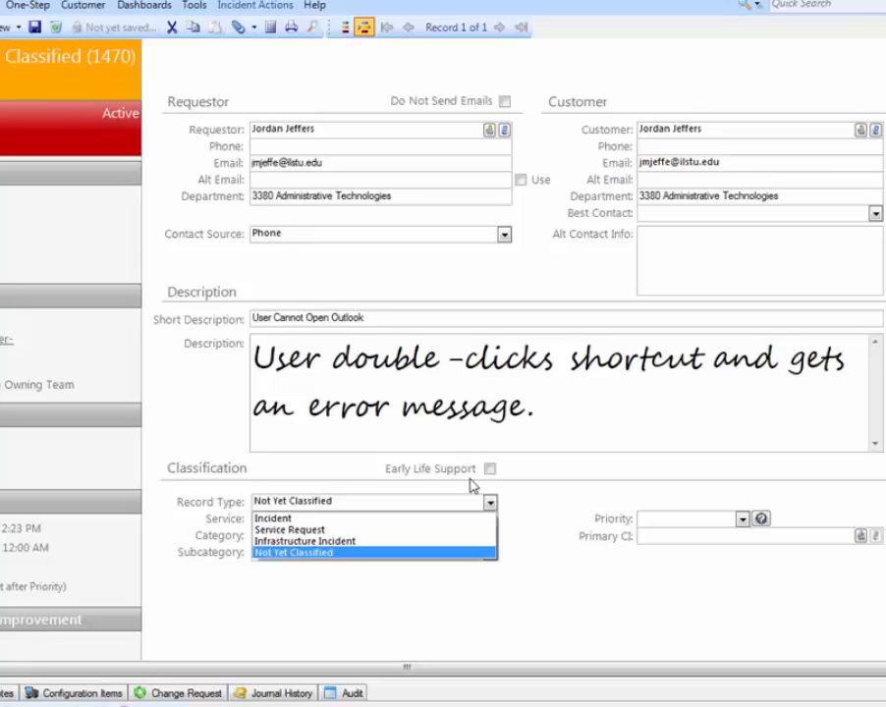
click(317, 519)
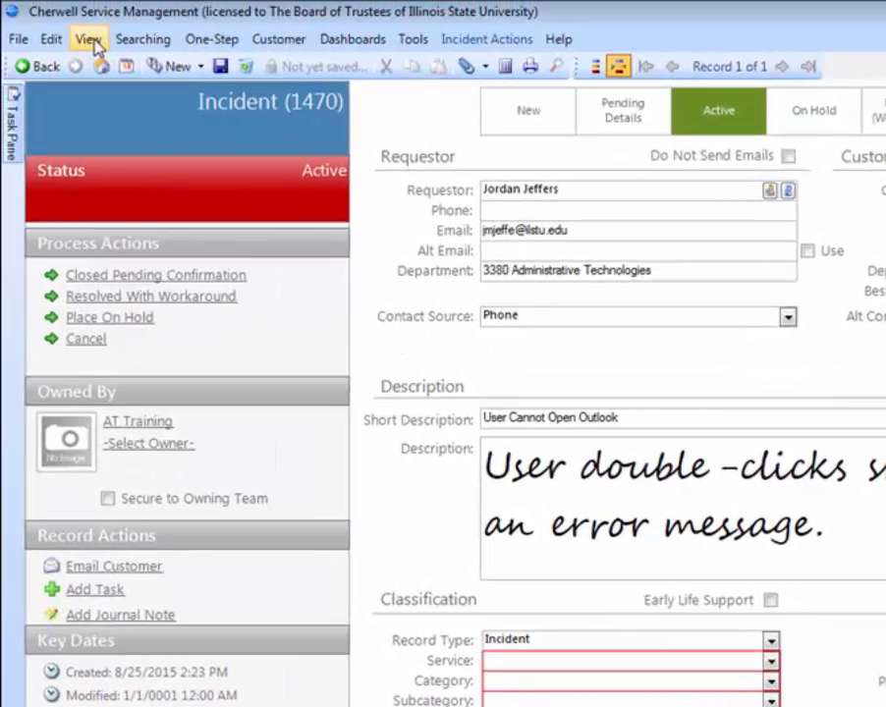
- Show the Knowledge pane and search it for "Service Catalog"
click(96, 46)
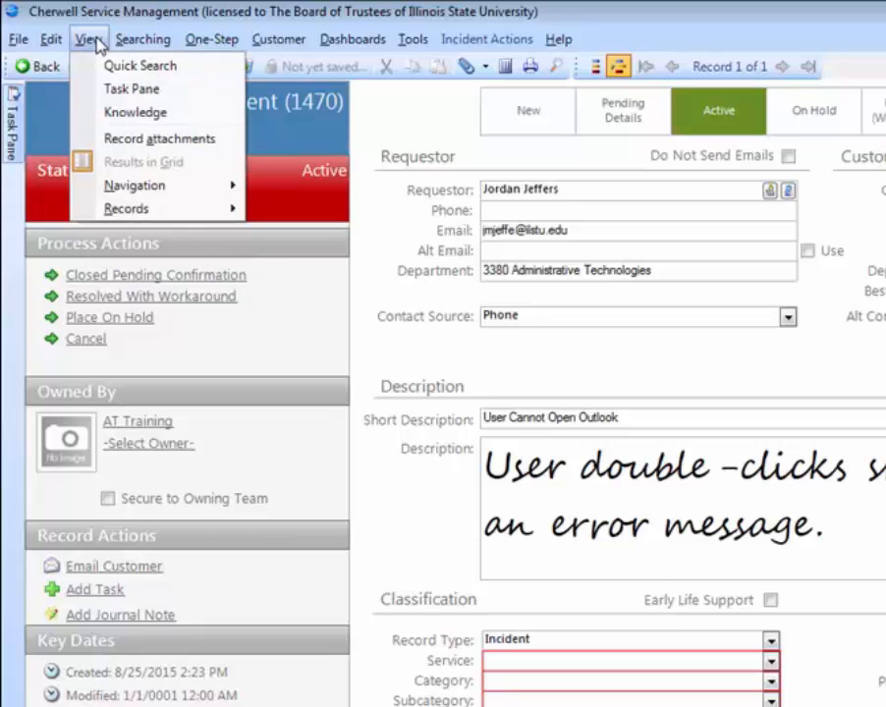
click(127, 114)
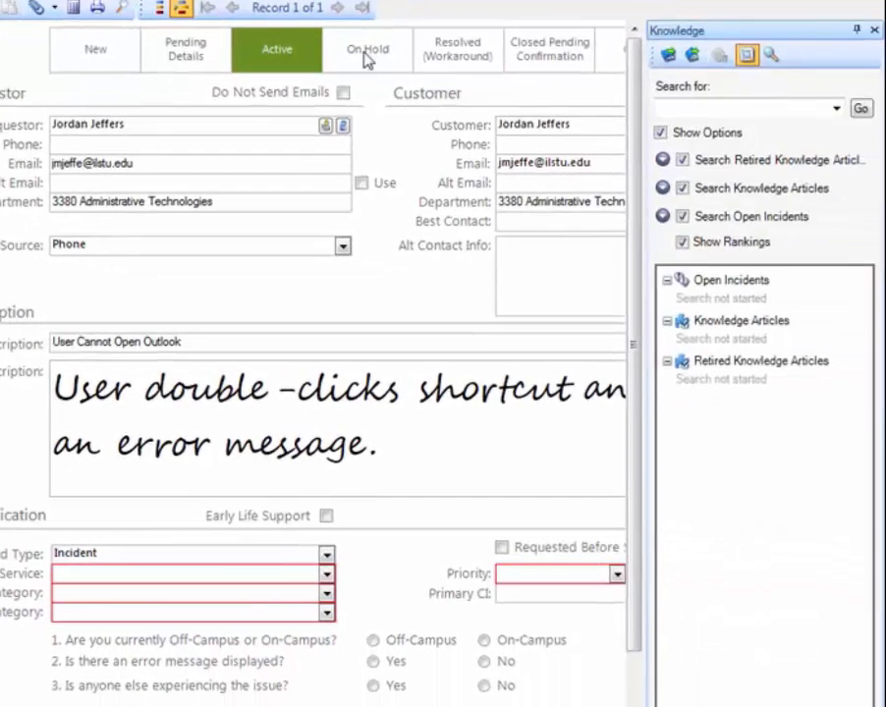
click(708, 110)
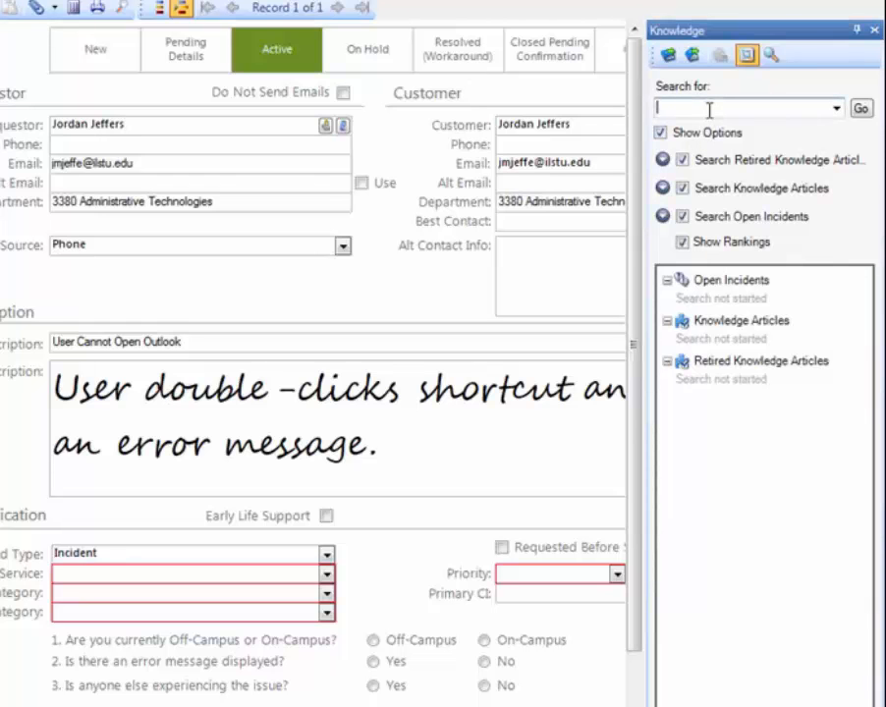
text(Service)
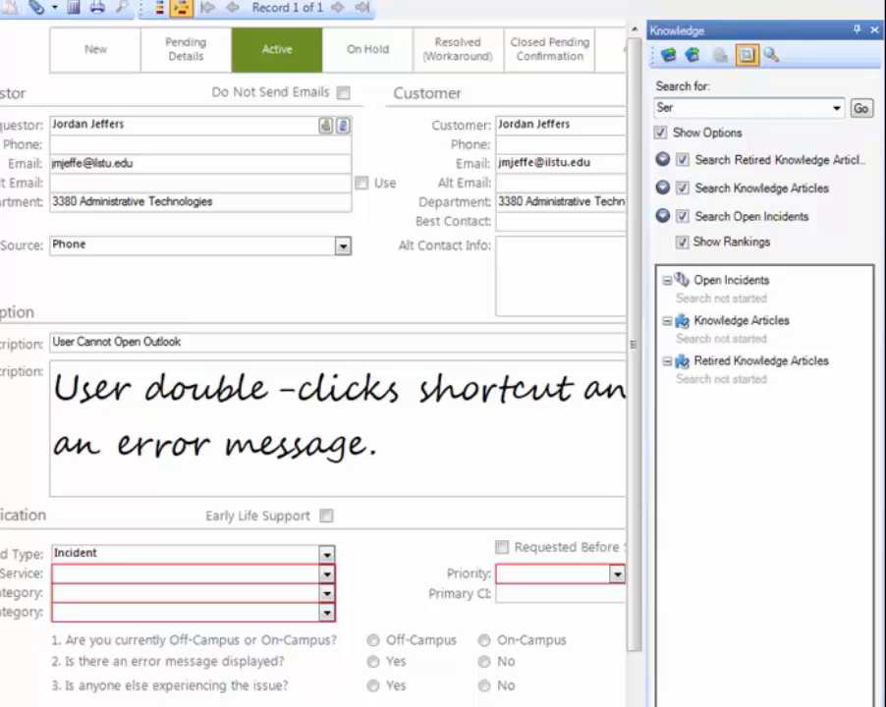
text( Catalog)
click(860, 108)
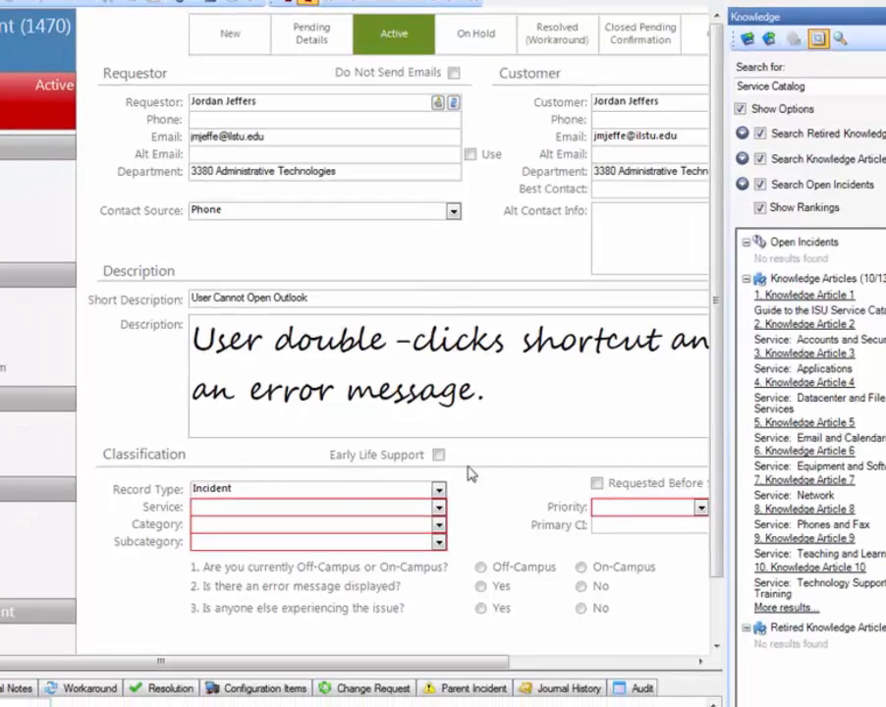
- Set the incident's service to Email and Calendaring, close the Knowledge pane, and set the category to Email
click(438, 507)
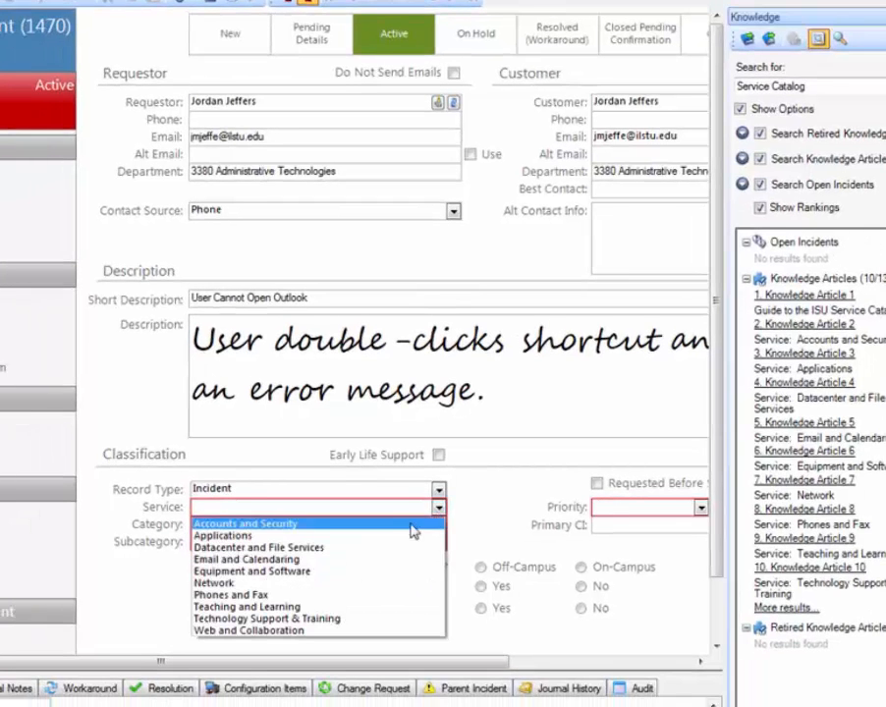
click(365, 566)
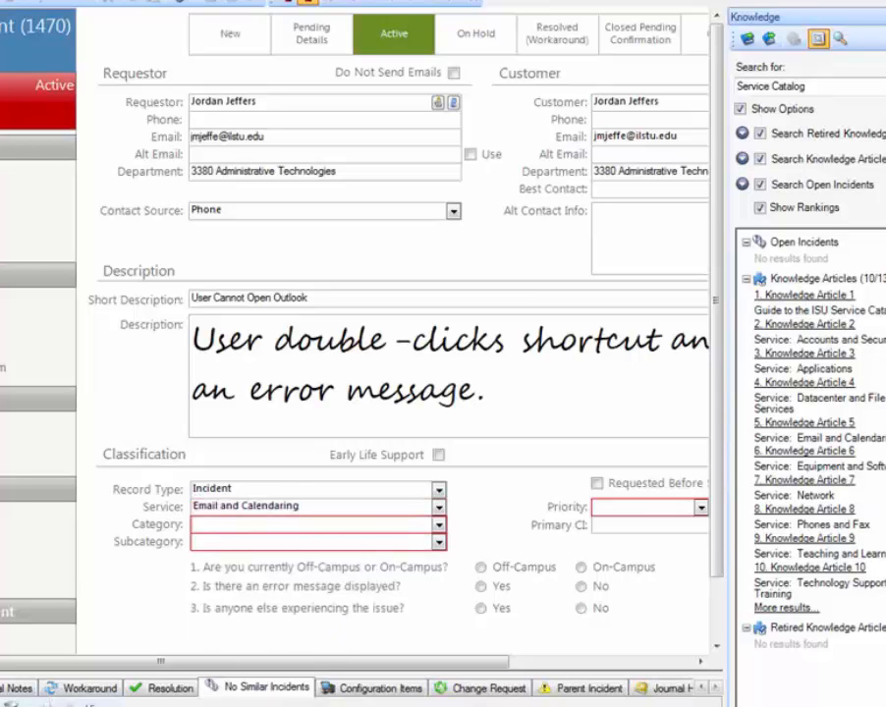
click(883, 16)
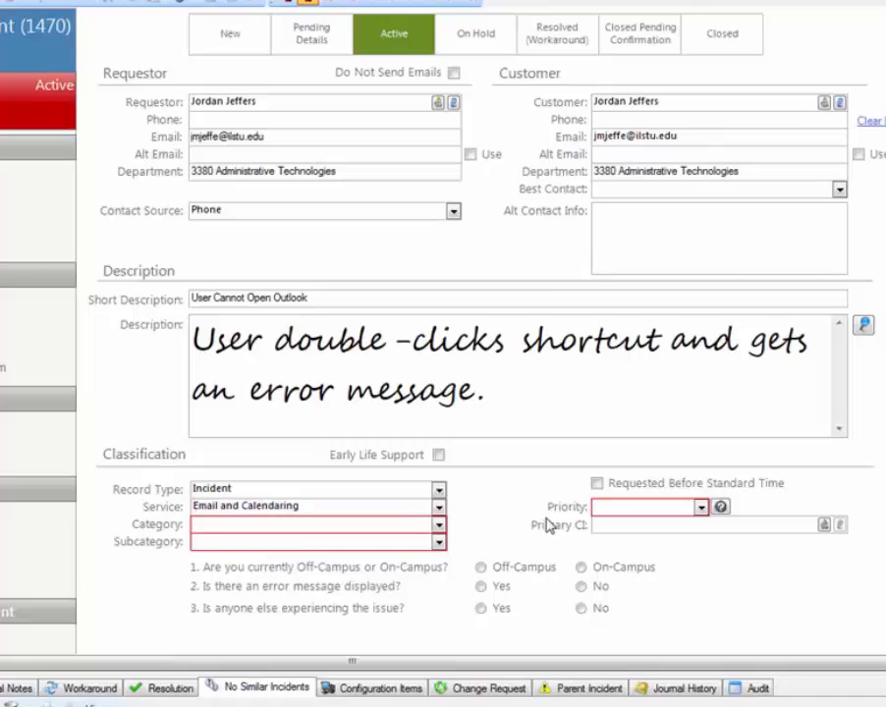
click(439, 526)
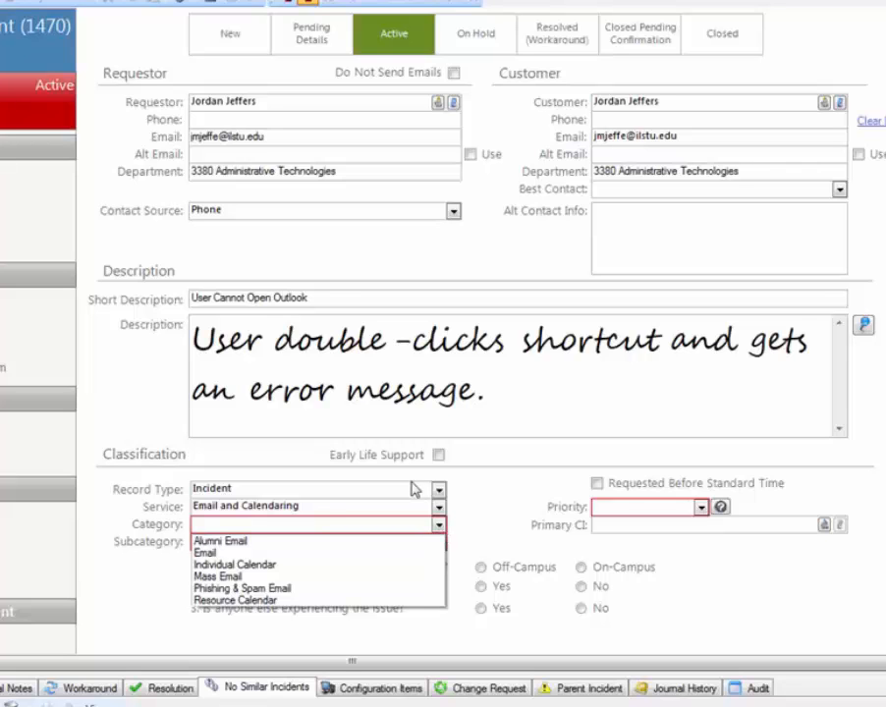
click(236, 553)
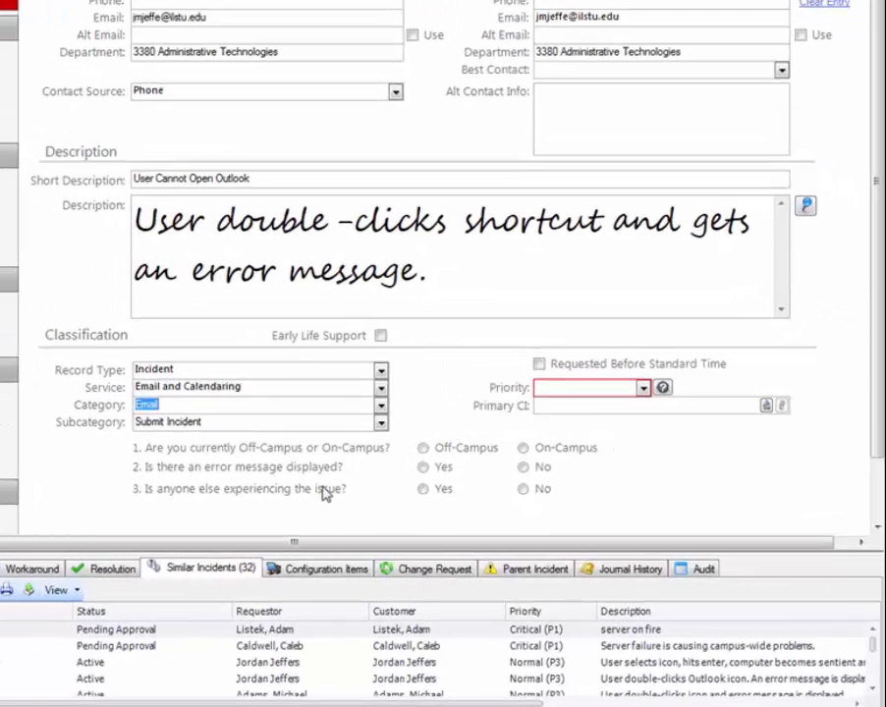
- Consult the Priority Matrix Definitions and set the priority to Normal (P3) for One Person Affected at Urgency 3
click(643, 389)
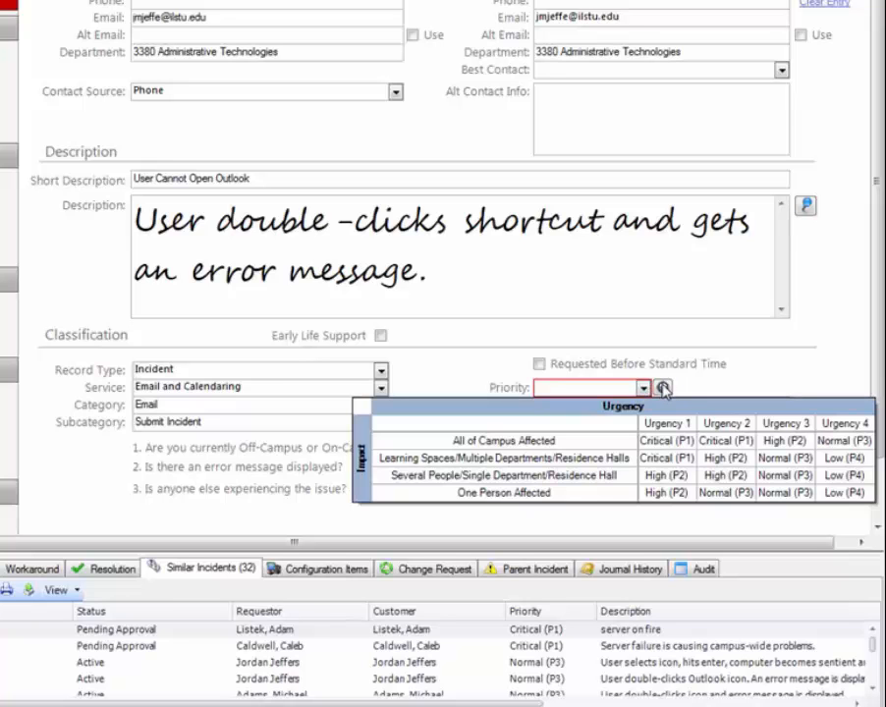
click(663, 387)
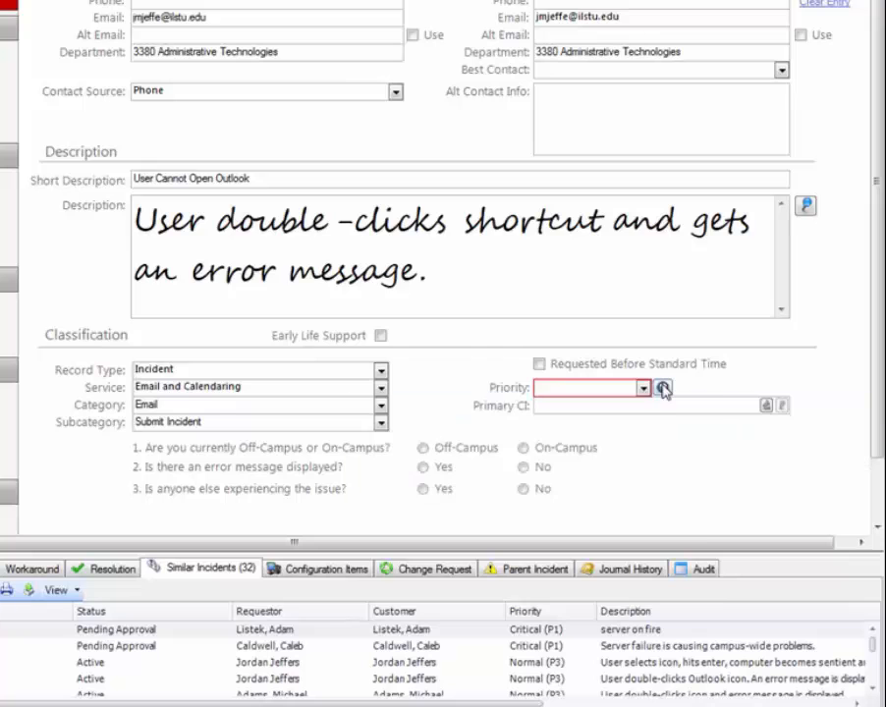
drag(707, 395, 838, 383)
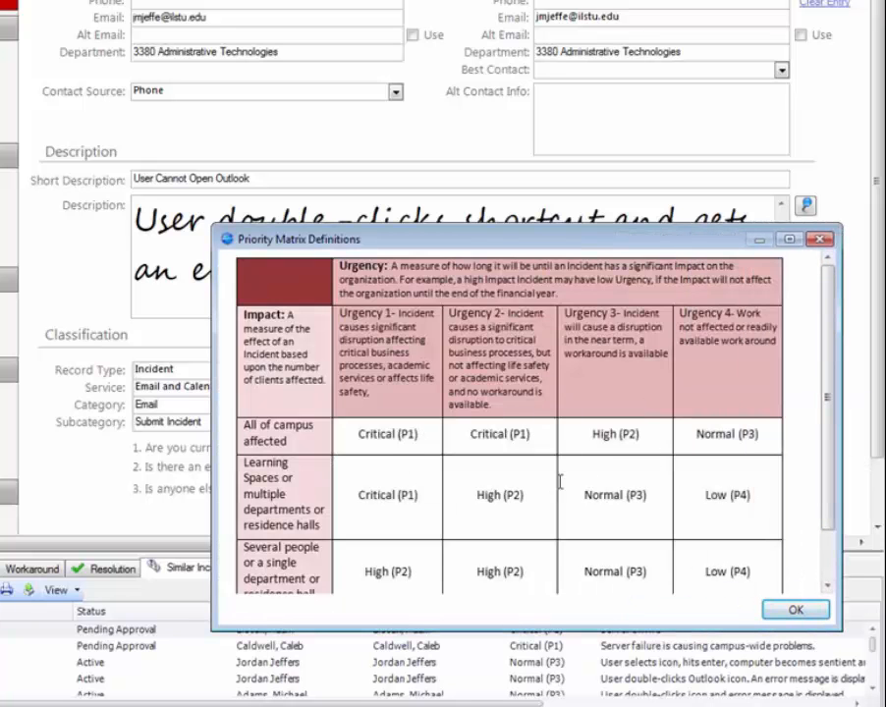
click(795, 611)
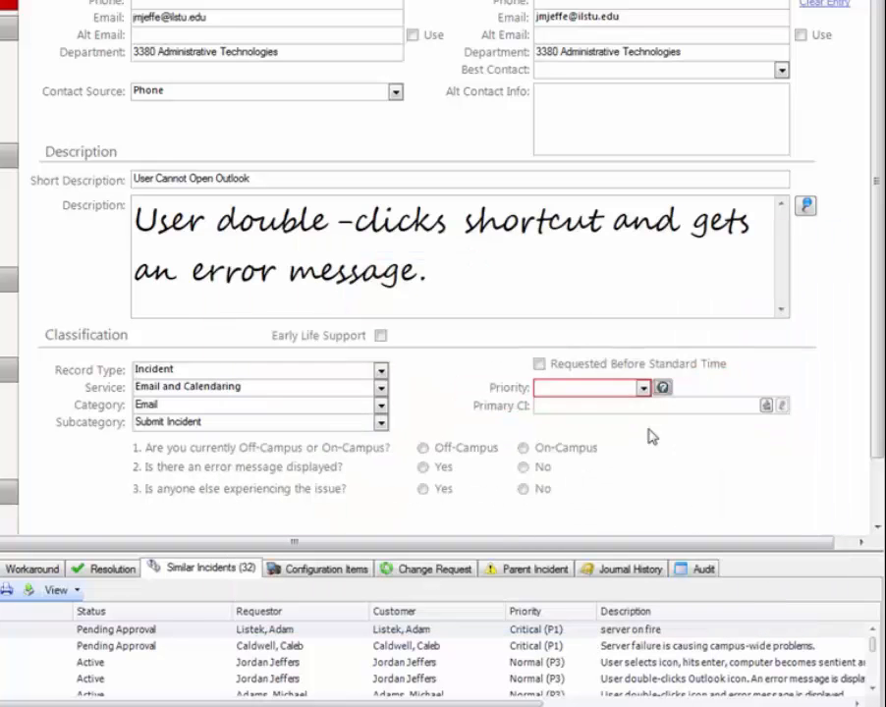
click(642, 387)
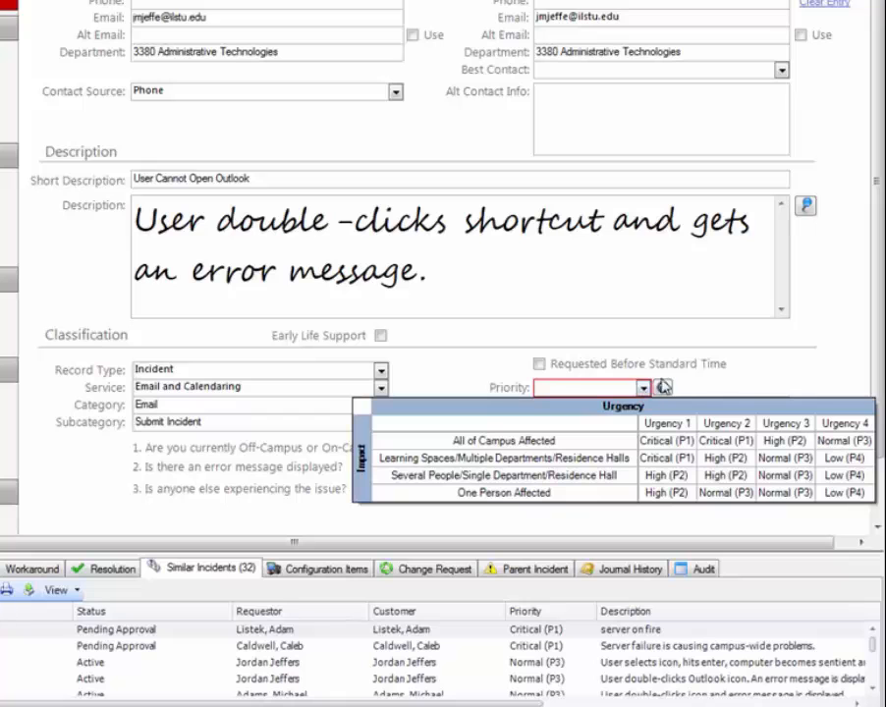
click(785, 493)
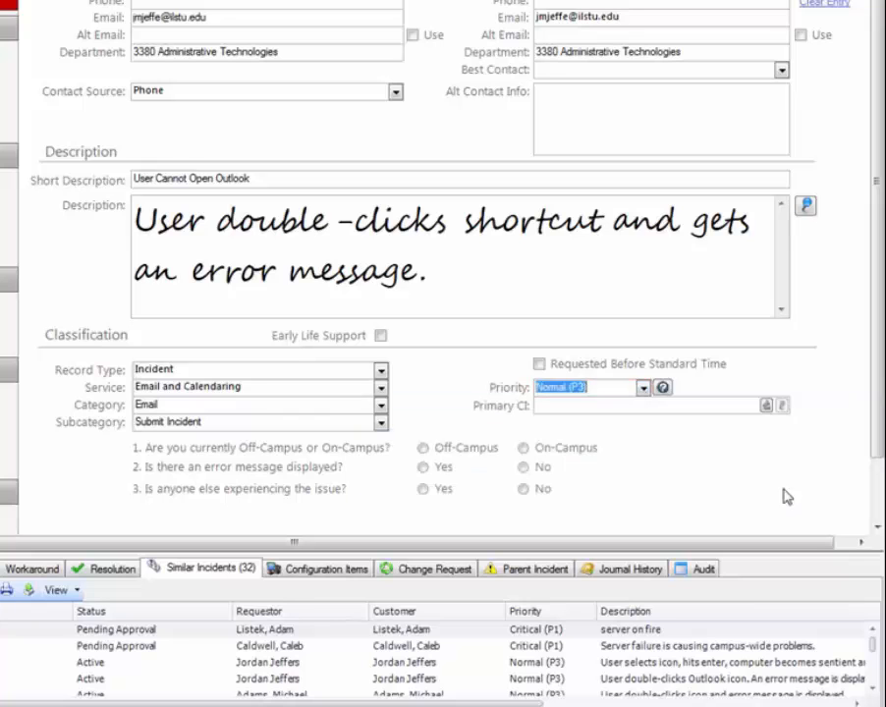
- Choose DSEEMail (LDAP) as the Primary CI from the Configuration Management Database, with configuration items shown for all customers
click(674, 409)
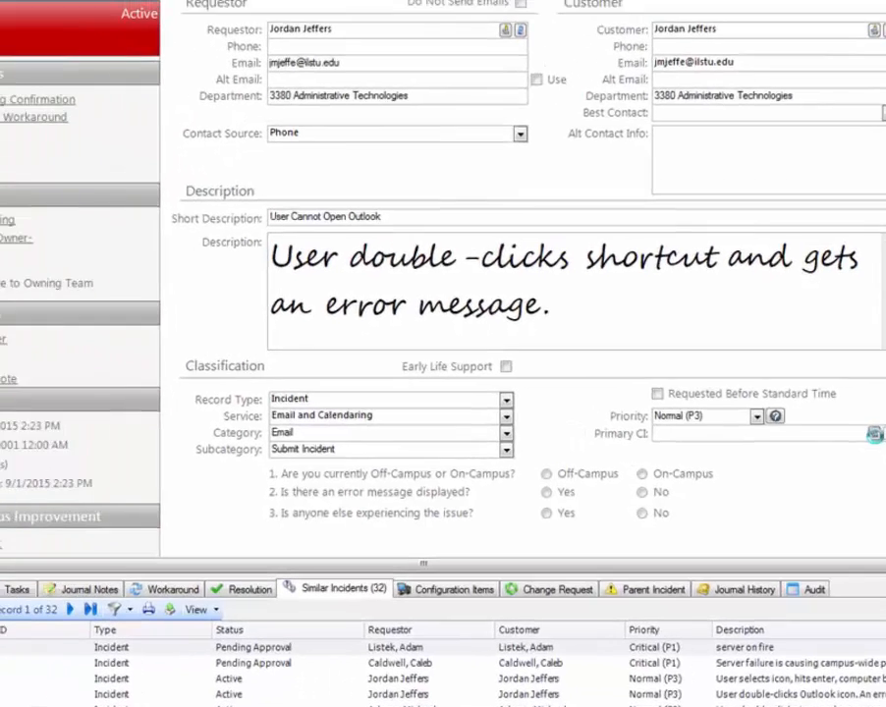
click(874, 433)
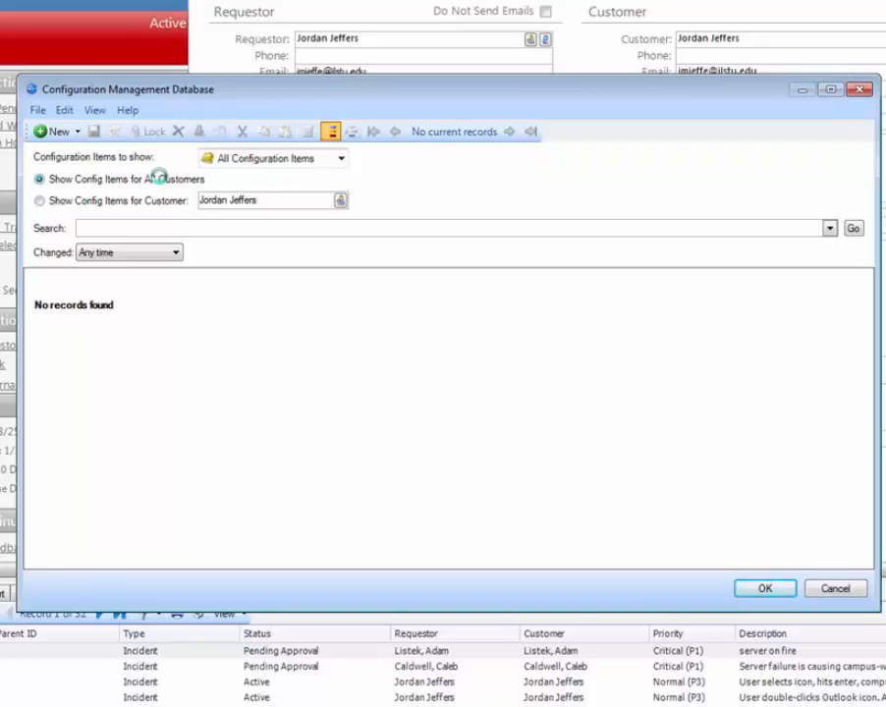
click(102, 180)
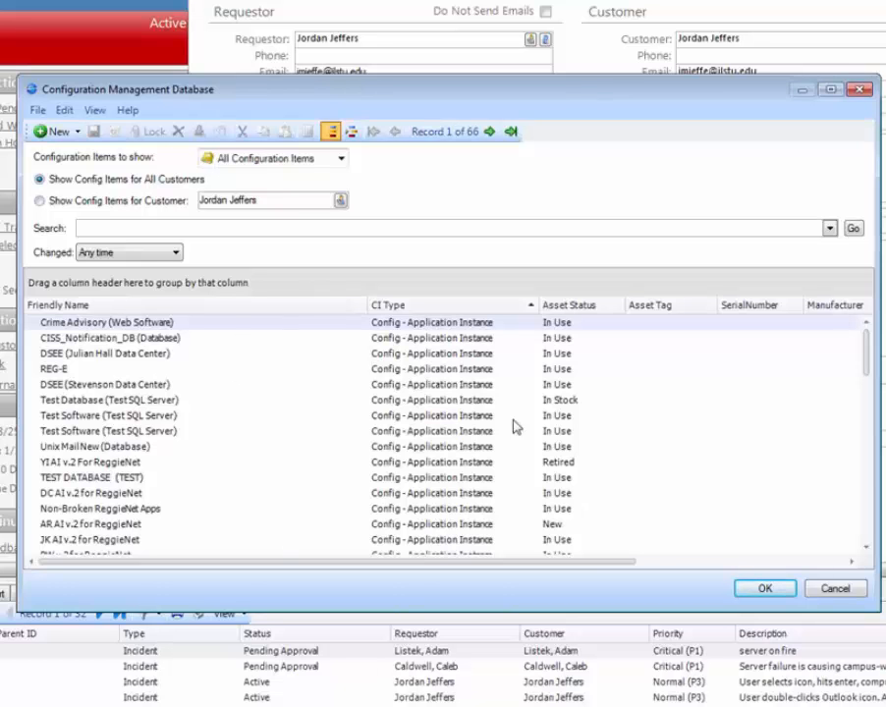
scroll(310, 412, down, 12)
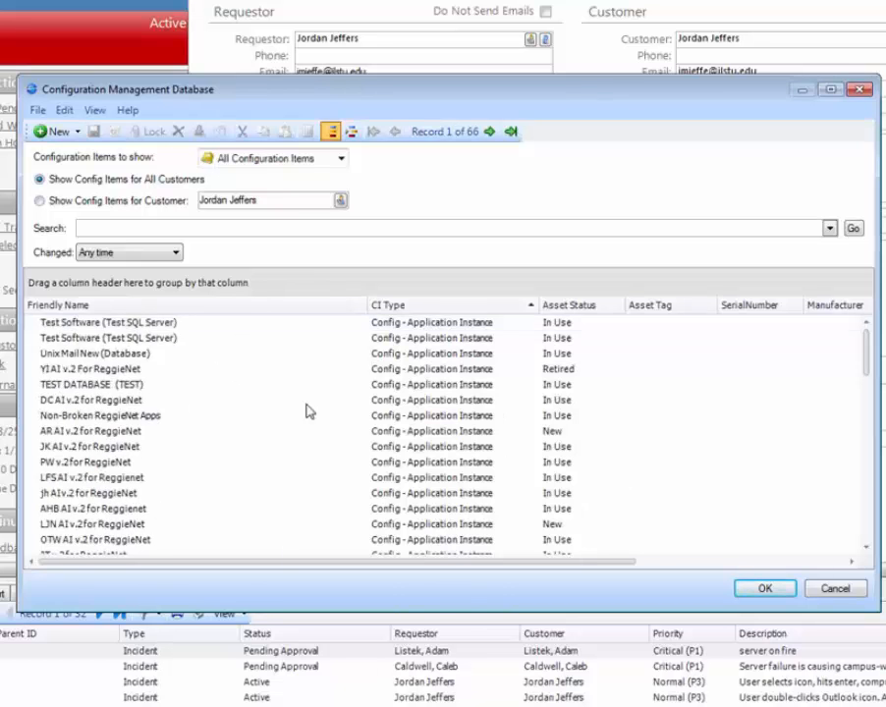
scroll(310, 417, down, 4)
scroll(308, 416, up, 14)
scroll(314, 405, down, 4)
scroll(322, 403, down, 5)
scroll(322, 402, up, 3)
scroll(322, 402, down, 4)
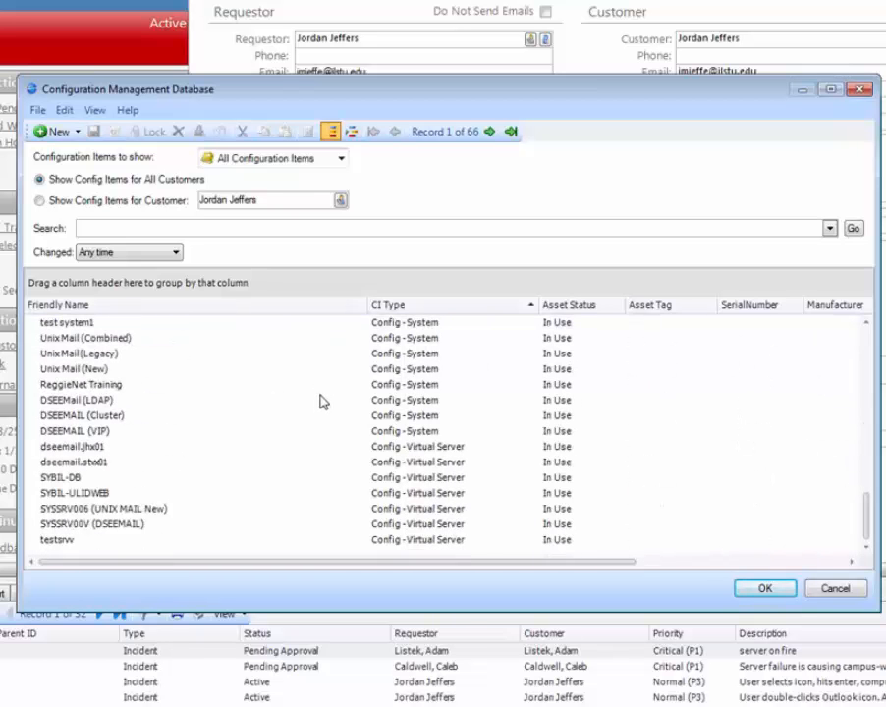
double_click(67, 402)
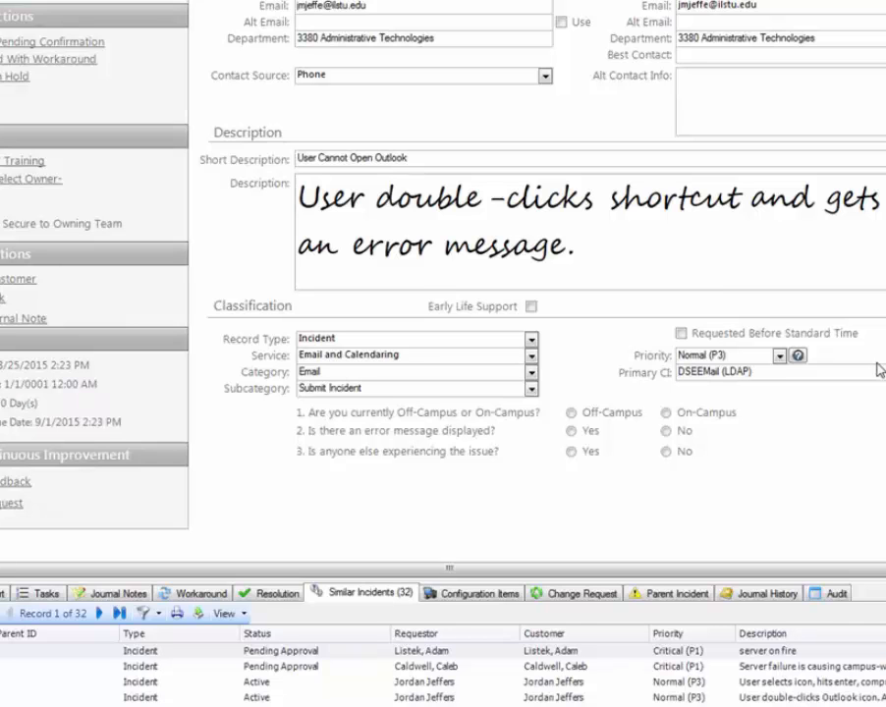
- Answer the classification questions: On-Campus, Yes for a displayed error message, and No for anyone else experiencing the issue
click(695, 416)
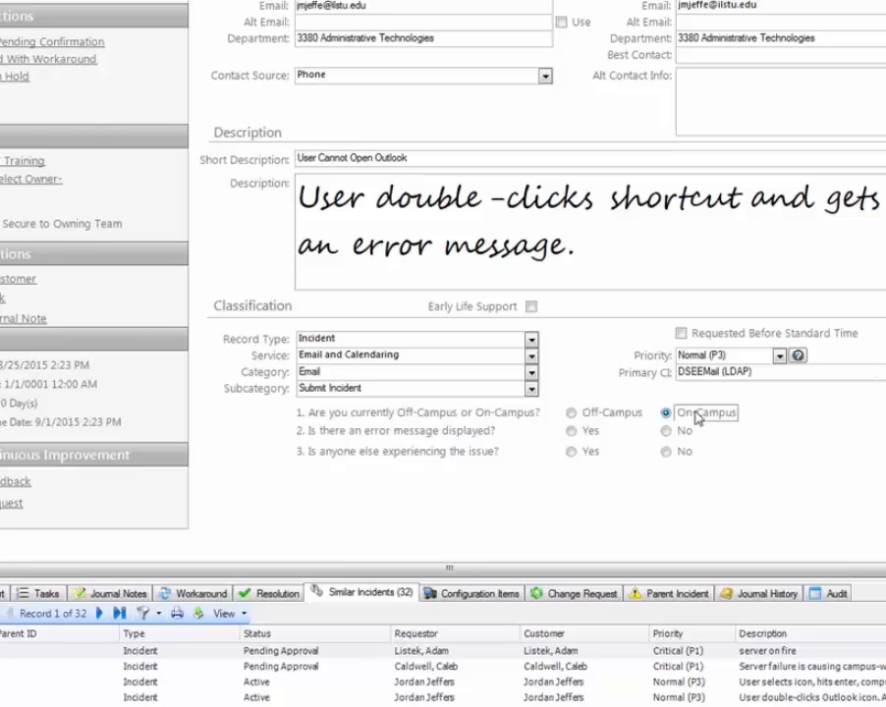
click(573, 430)
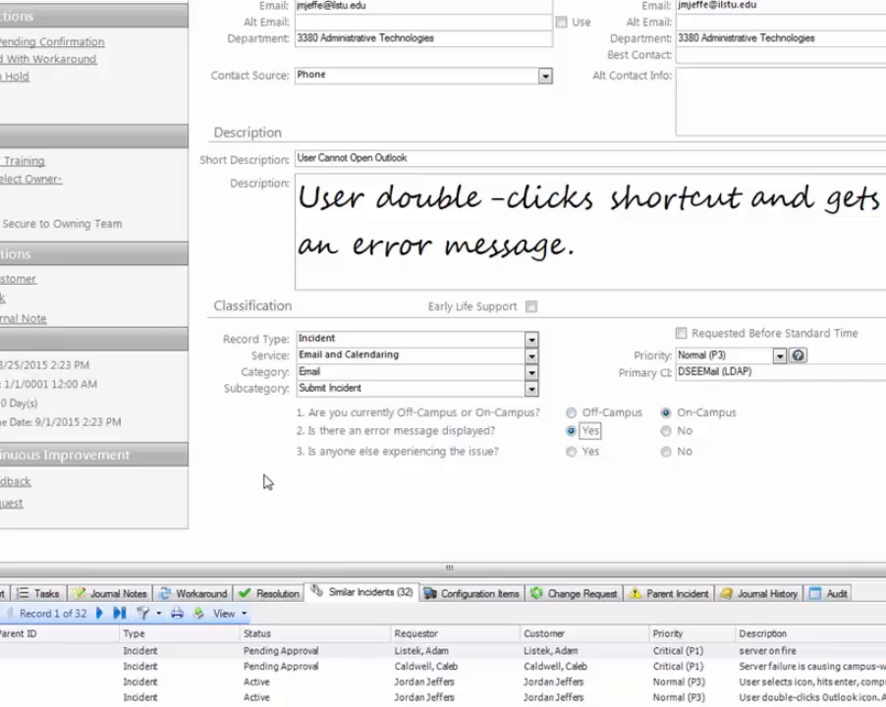
click(684, 452)
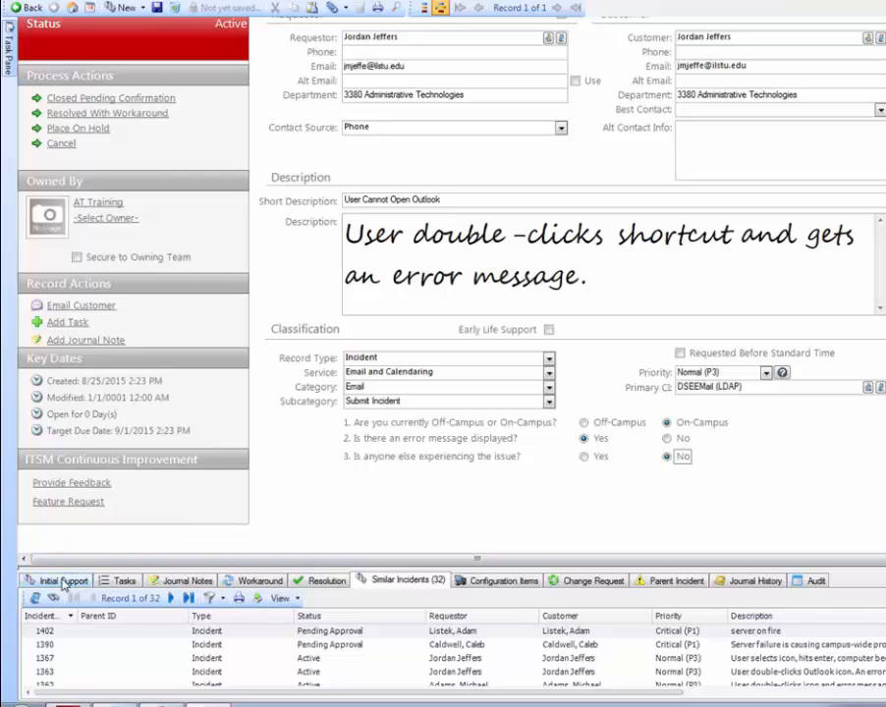
- Enter "Roses are red, violets are blue." as the error message in Initial Support and restore the form area to its normal size
click(64, 581)
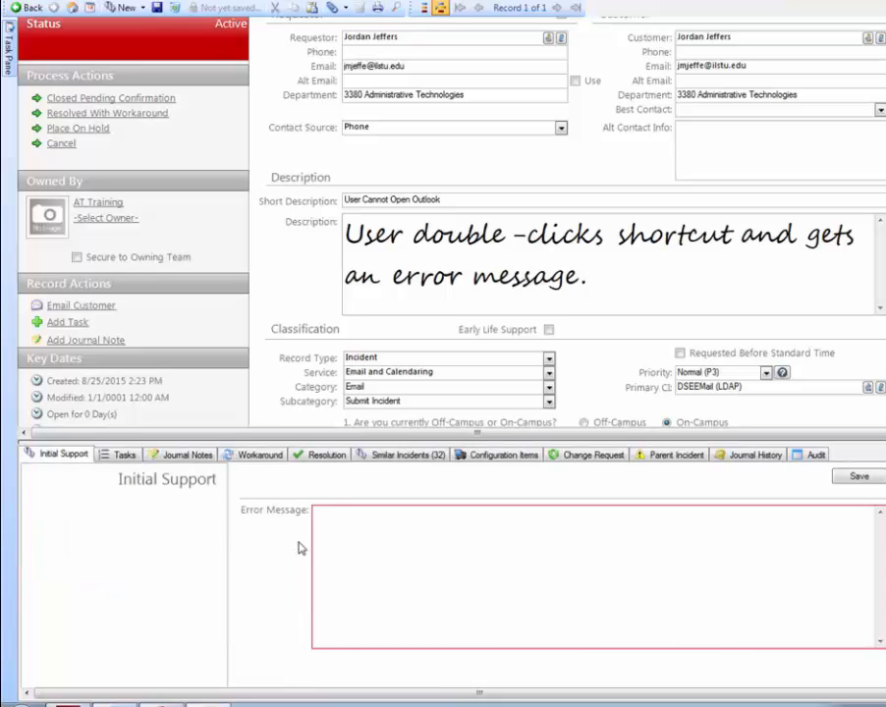
click(357, 511)
text(Rosen are red, violets are blue.)
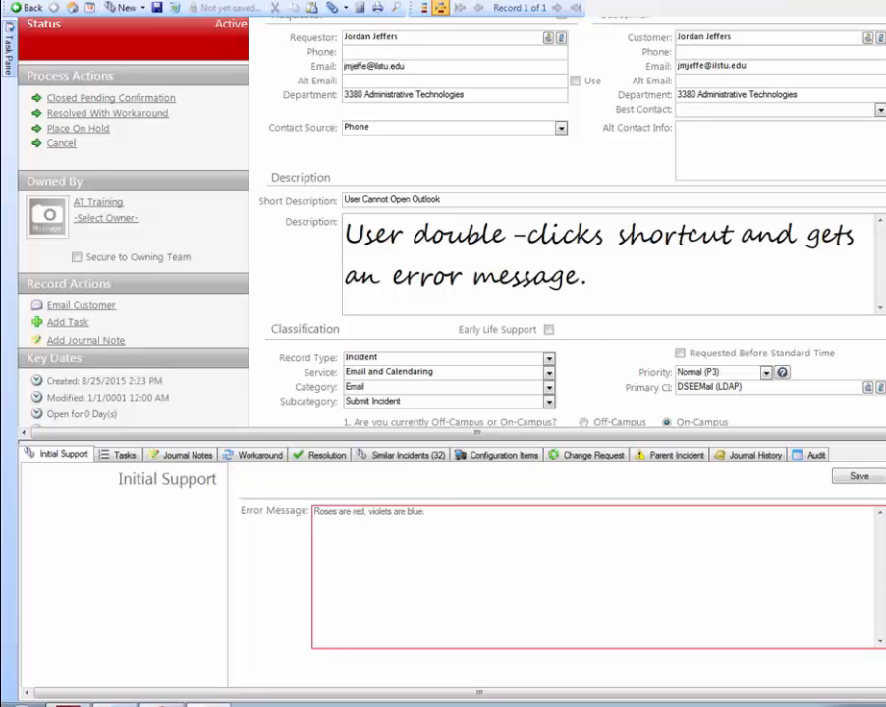
scroll(564, 110, up, 2)
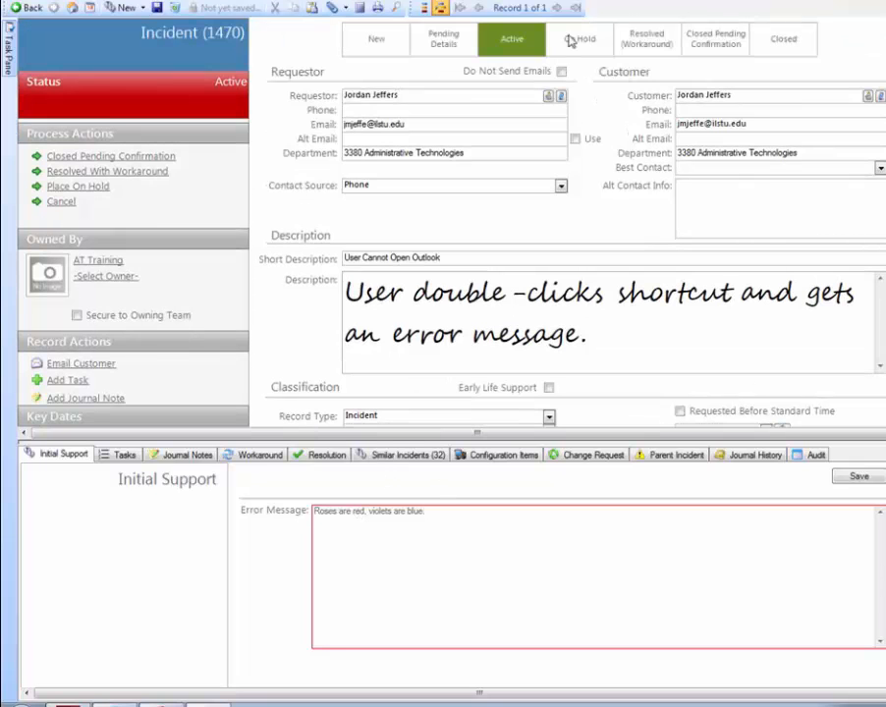
double_click(68, 455)
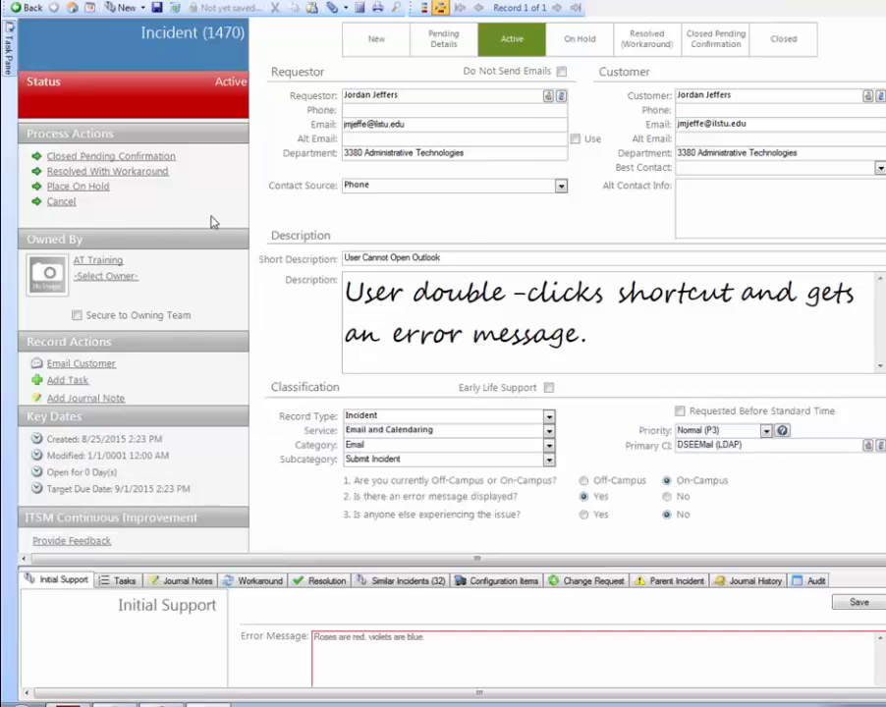
text(.)
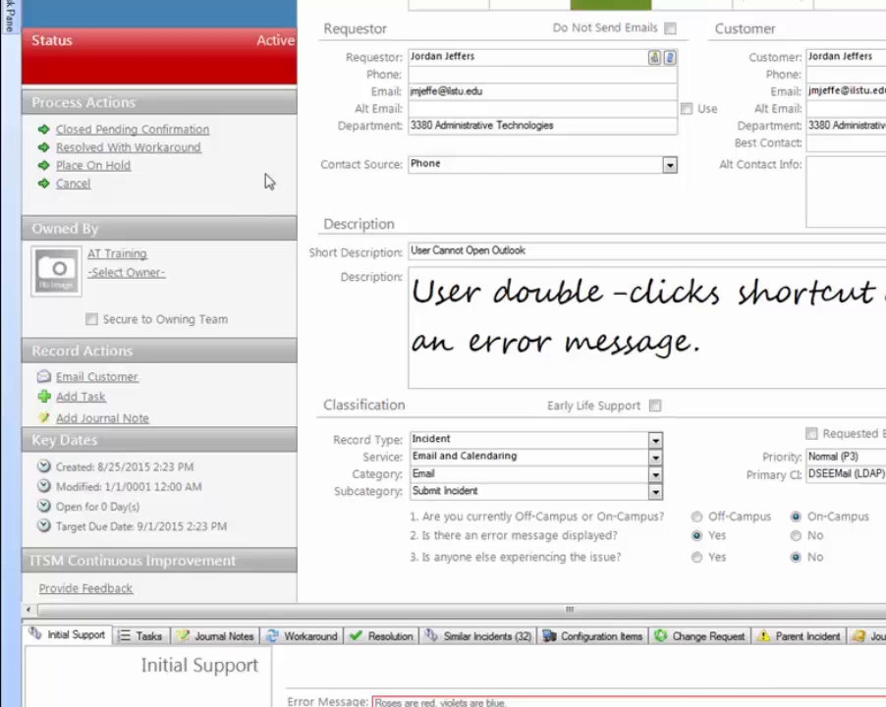
- Assign AT Training as the incident's owner team, picking it from the Team Definition Selector
click(113, 257)
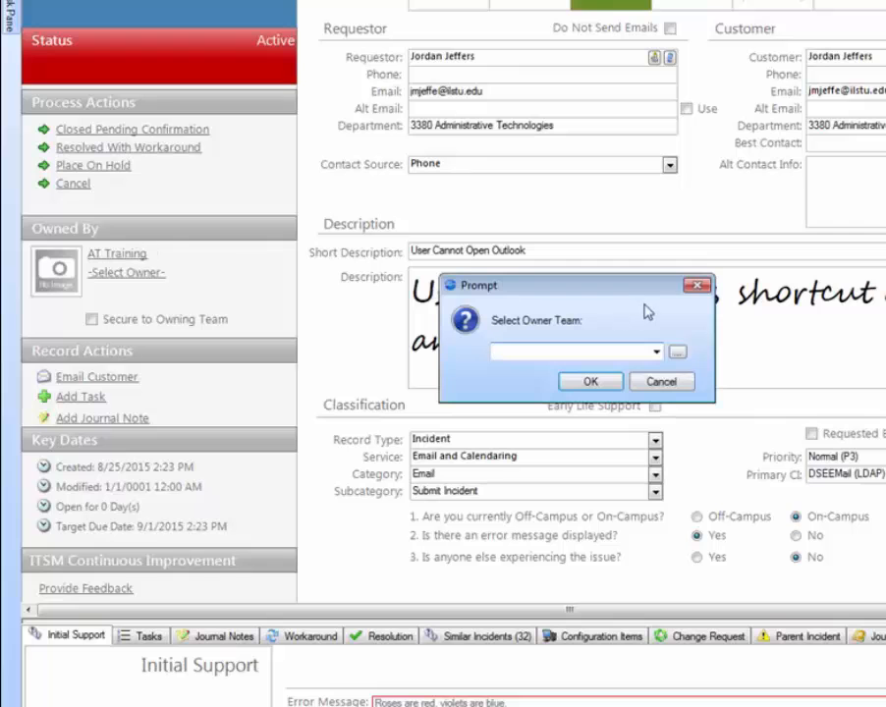
click(656, 354)
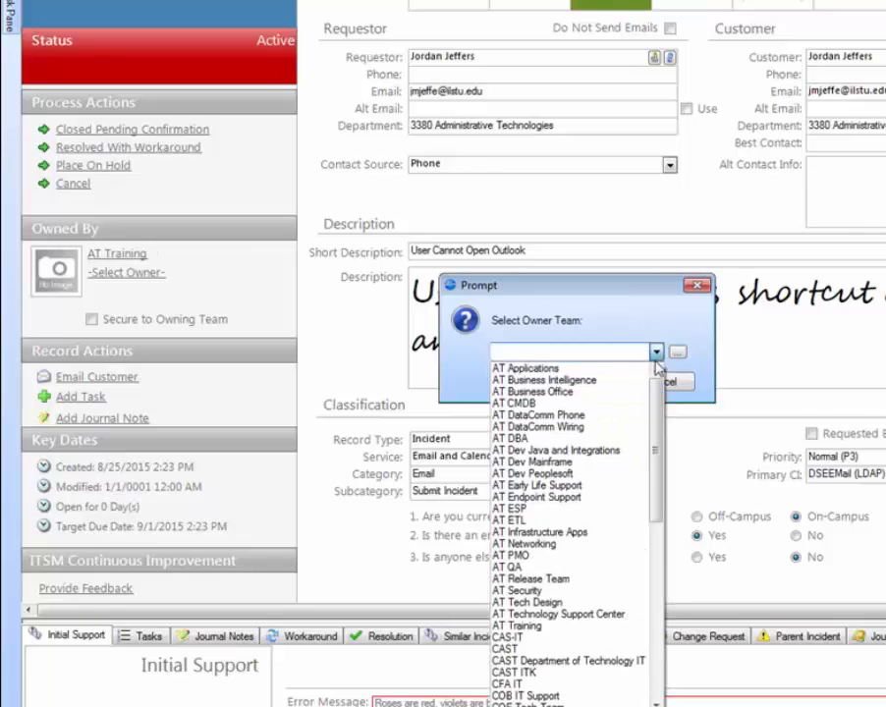
click(656, 351)
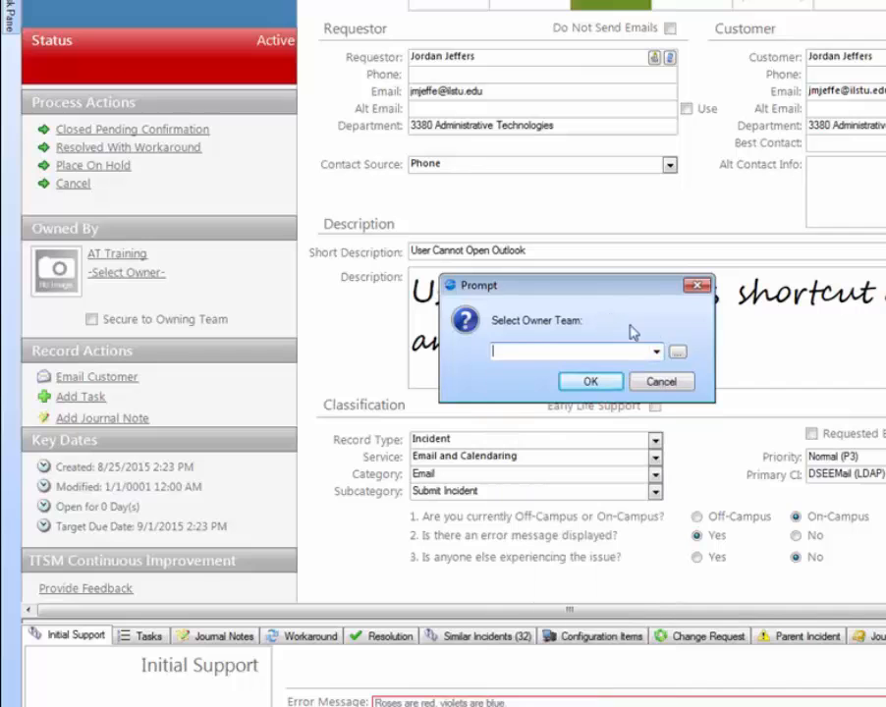
click(677, 354)
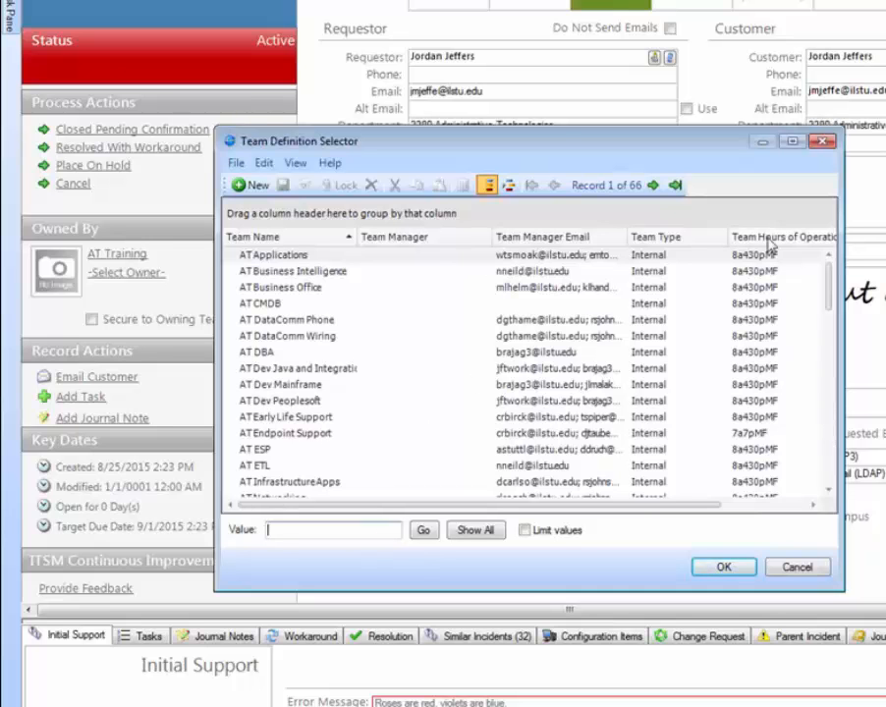
scroll(828, 291, down, 1)
scroll(828, 291, down, 4)
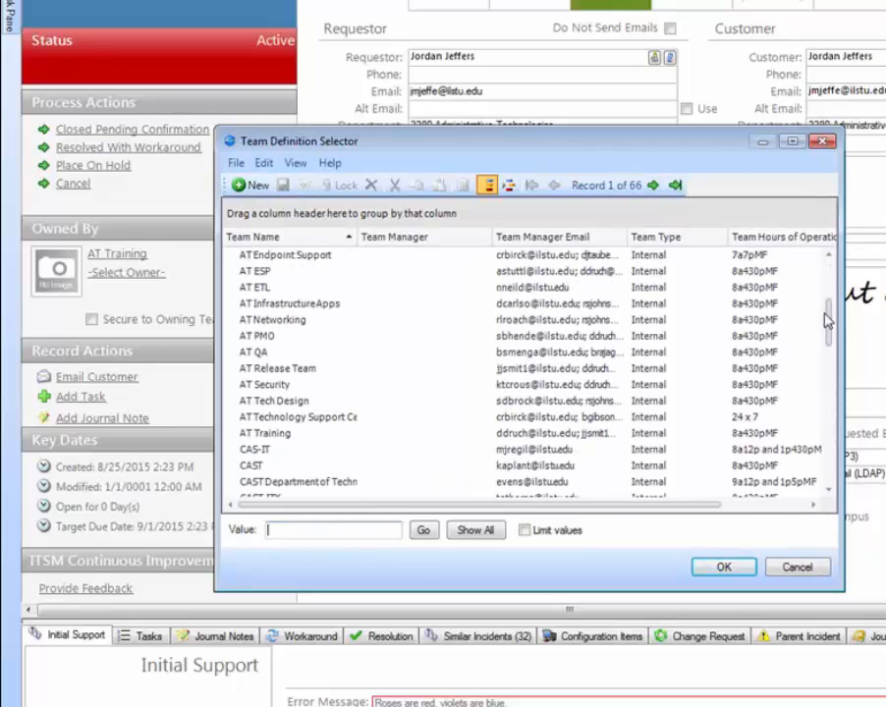
double_click(271, 436)
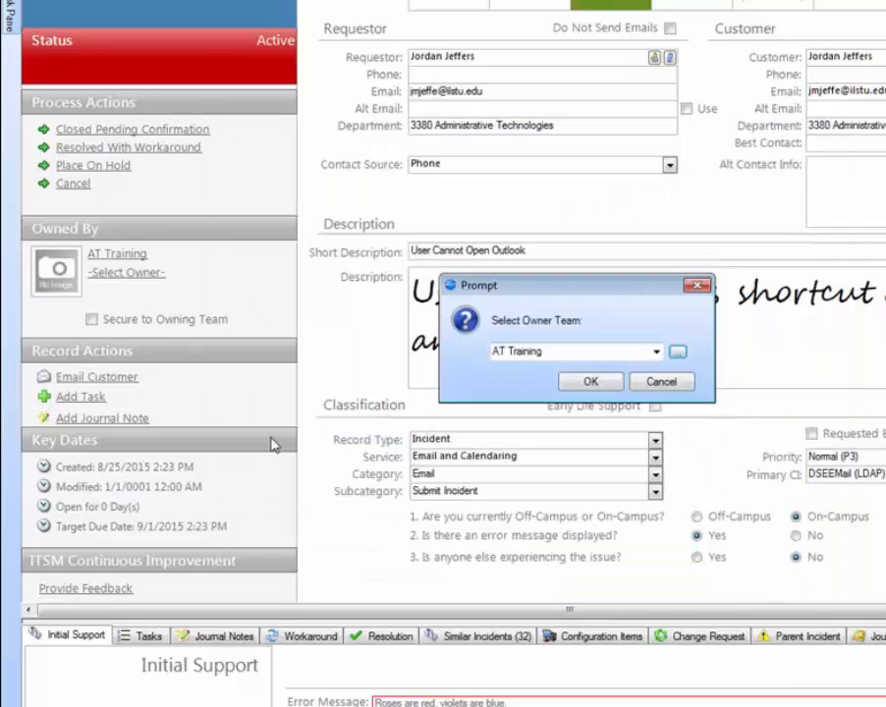
click(586, 384)
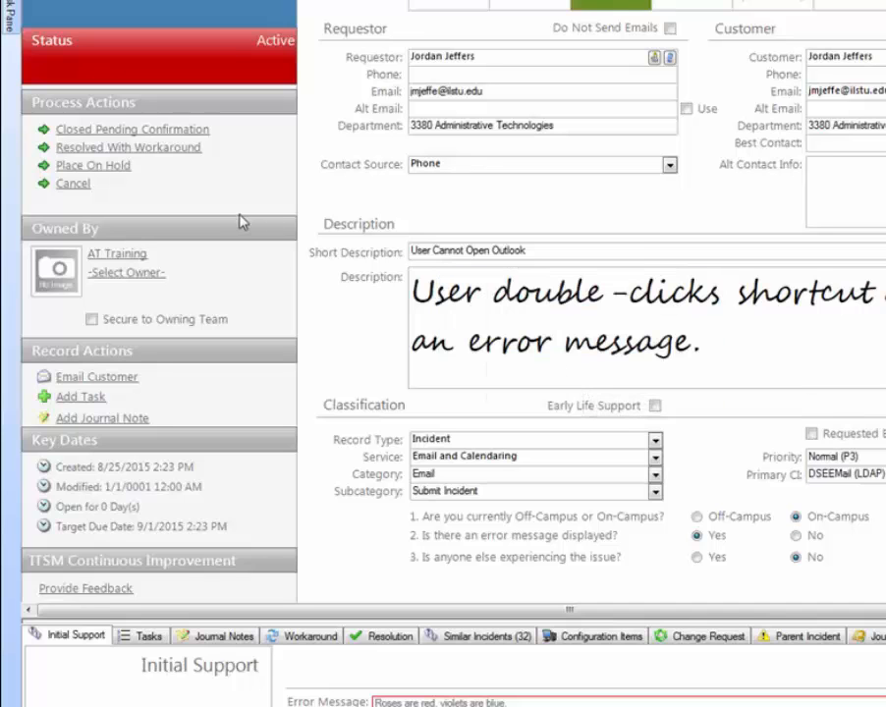
- Assign the incident's owner, choosing the AT Training member who is also the requestor
click(126, 274)
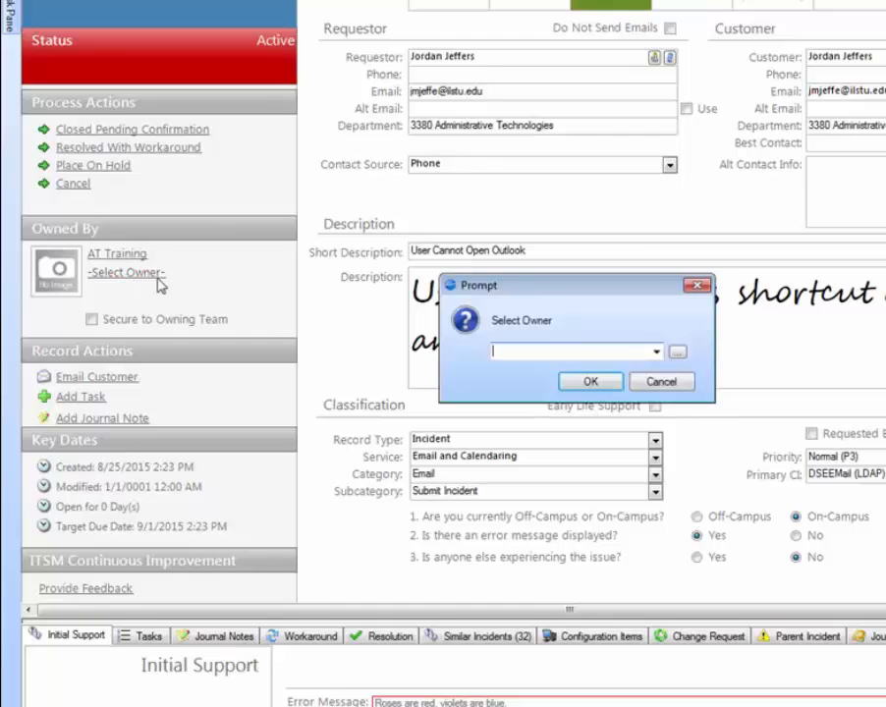
click(655, 352)
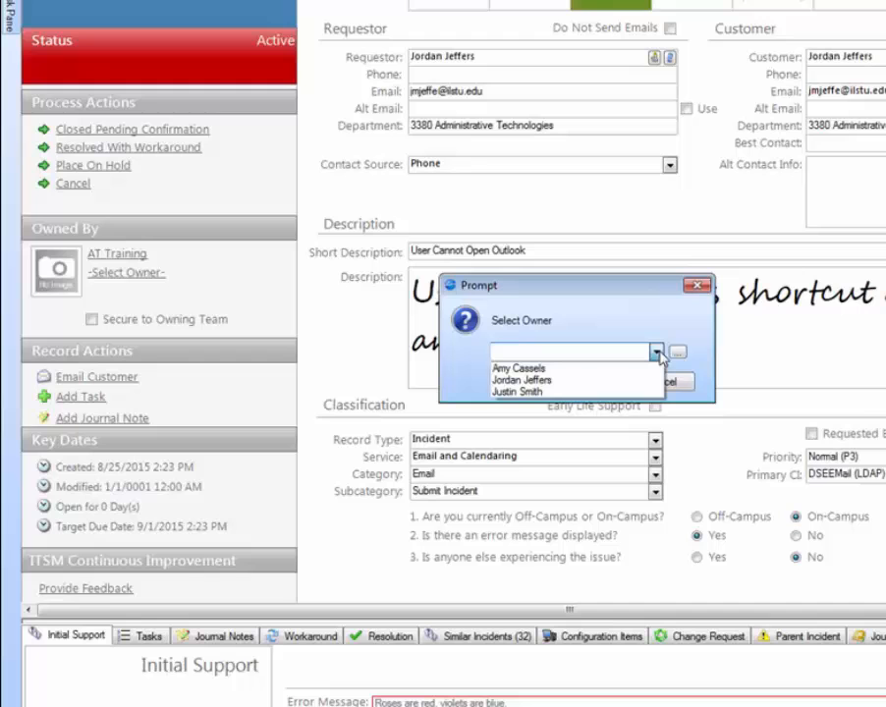
click(547, 380)
click(588, 380)
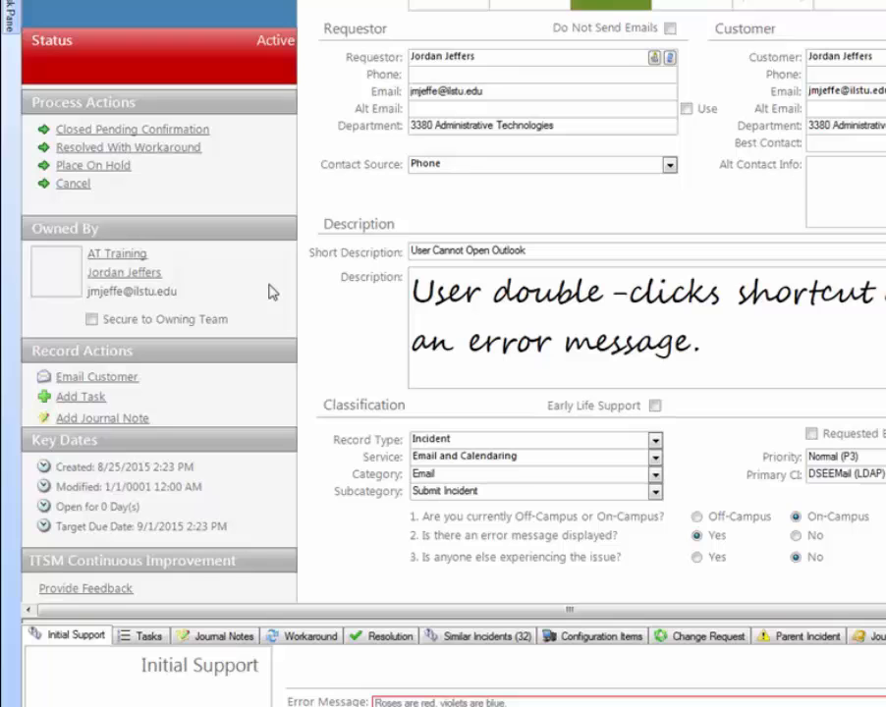
- Save the completed Outlook incident record
scroll(300, 320, down, 1)
scroll(306, 319, up, 1)
scroll(368, 86, up, 1)
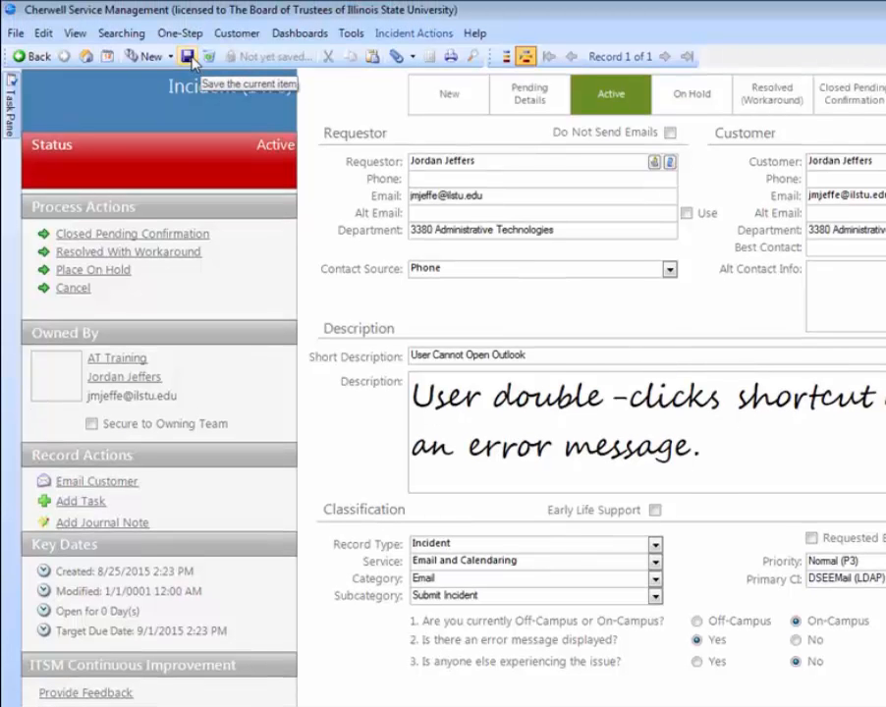
click(189, 59)
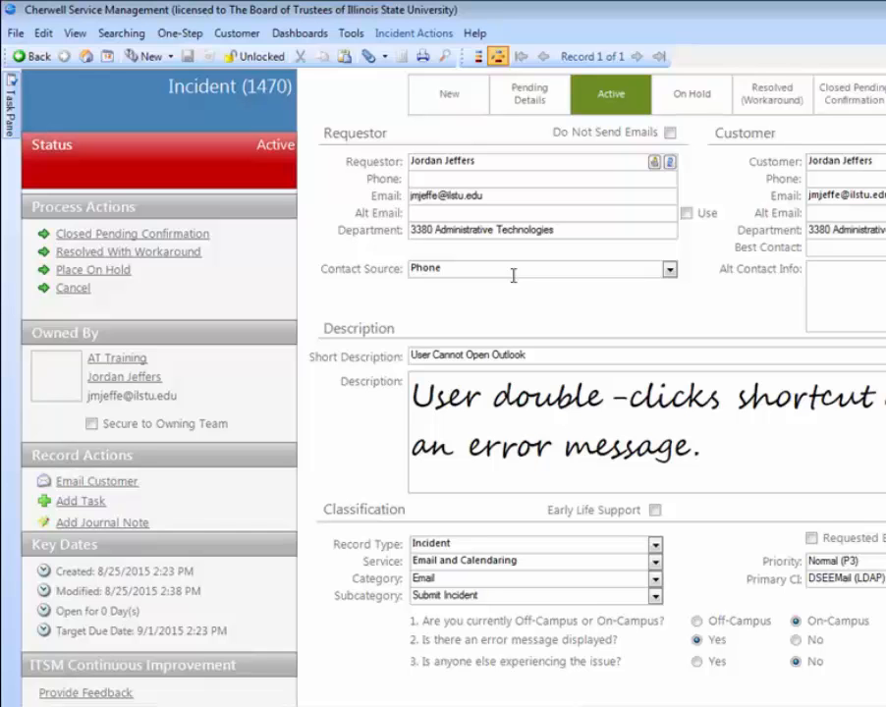
- Create a new incident with the same requestor, entered by ULID, and Walk-in as the contact source
click(169, 58)
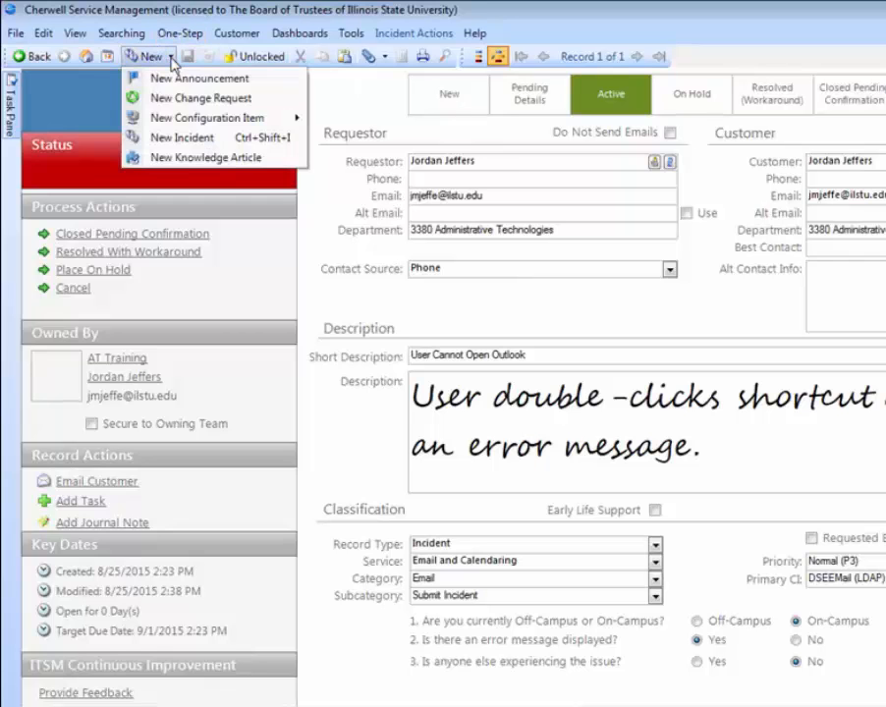
click(254, 147)
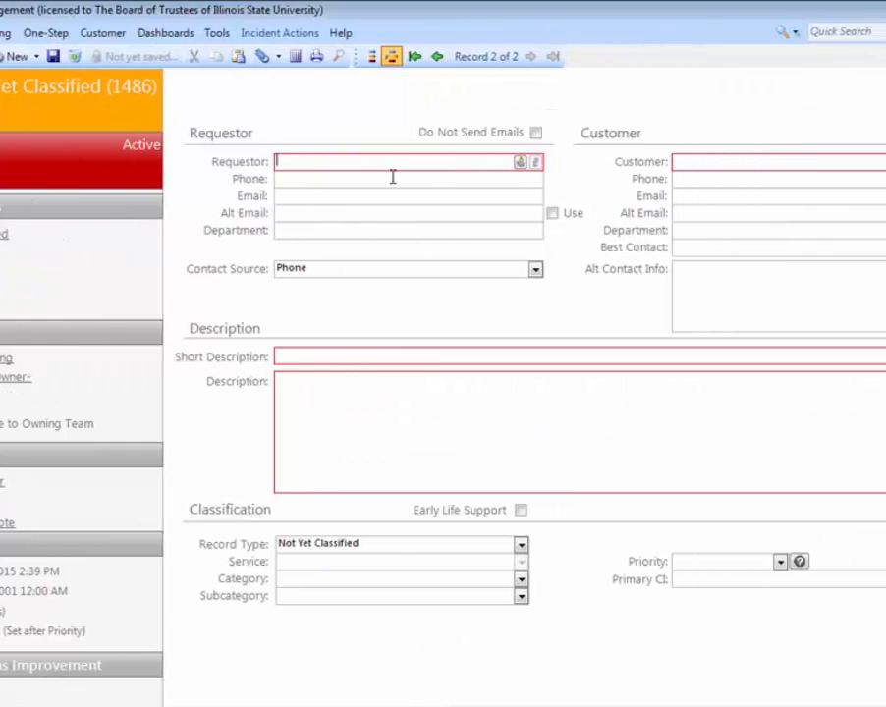
text(jmjeffe)
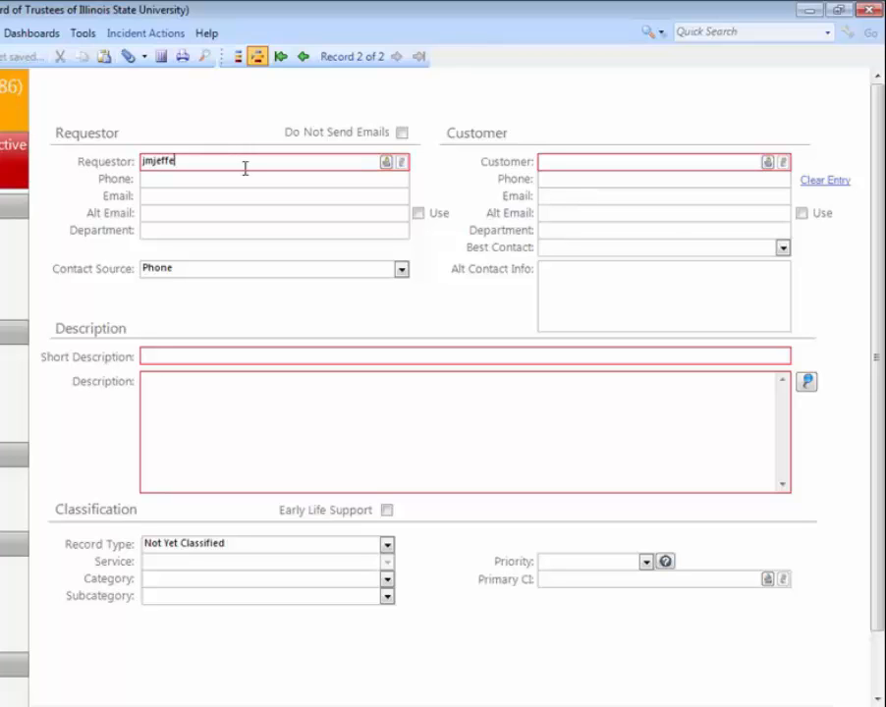
key(Tab)
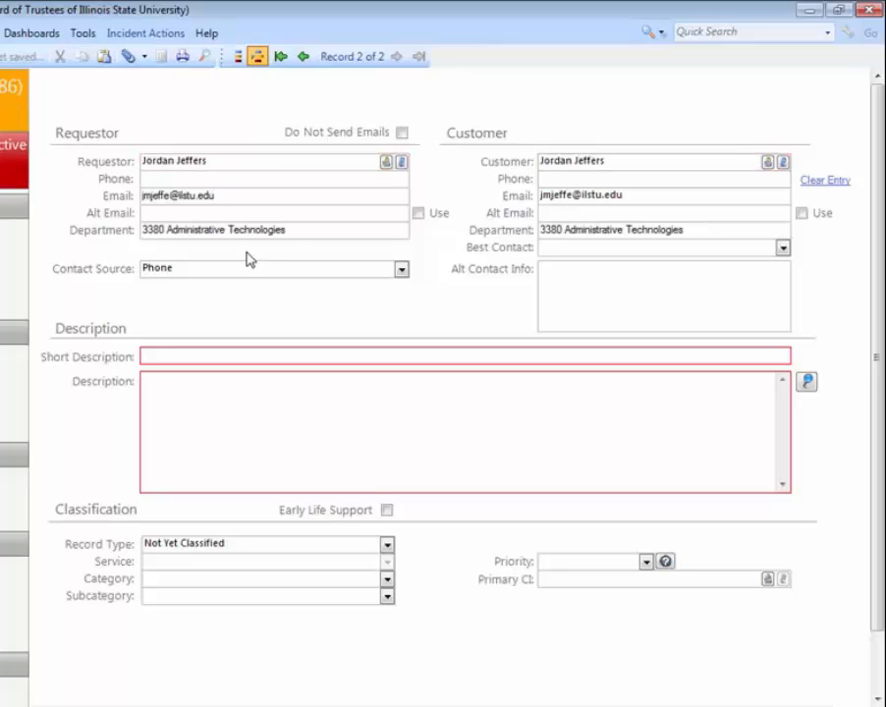
click(401, 270)
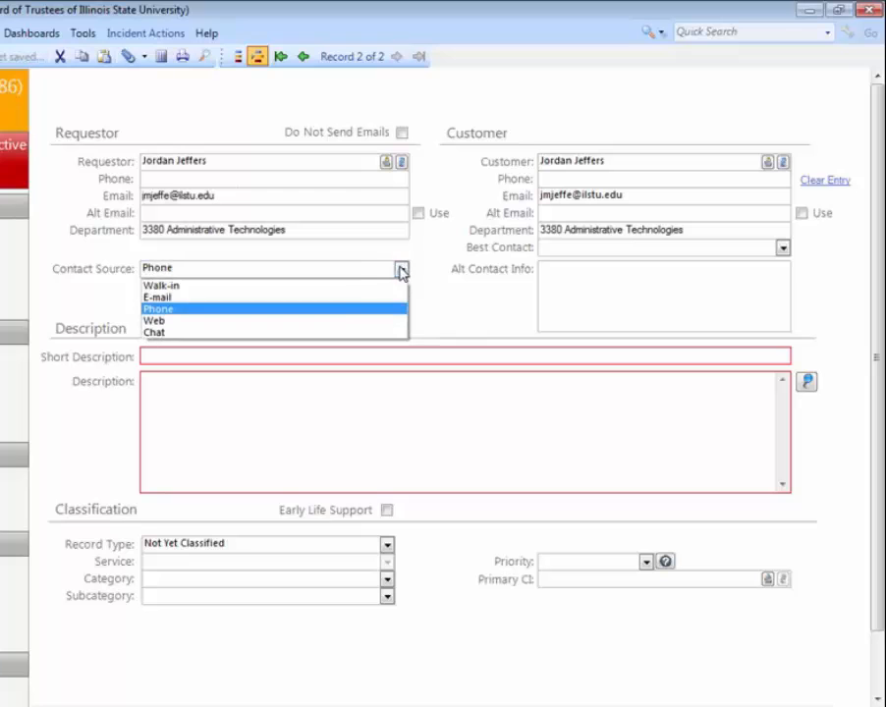
click(341, 296)
- Enter "Add a New Phone" as the short description and a description asking to add the phone number to the named person
click(230, 357)
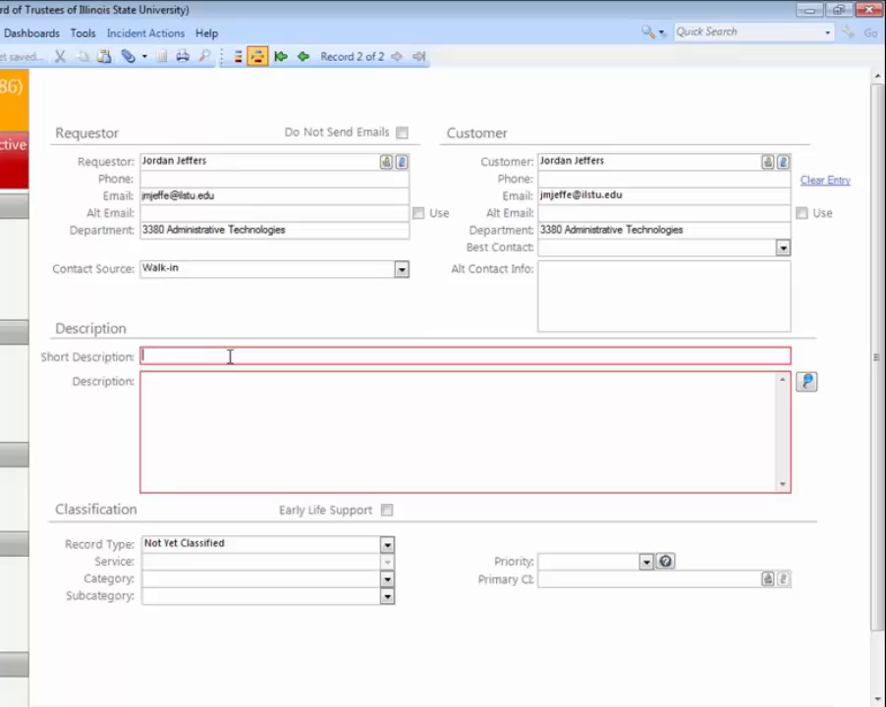
text(Add a New Phone)
click(223, 409)
text(Add n)
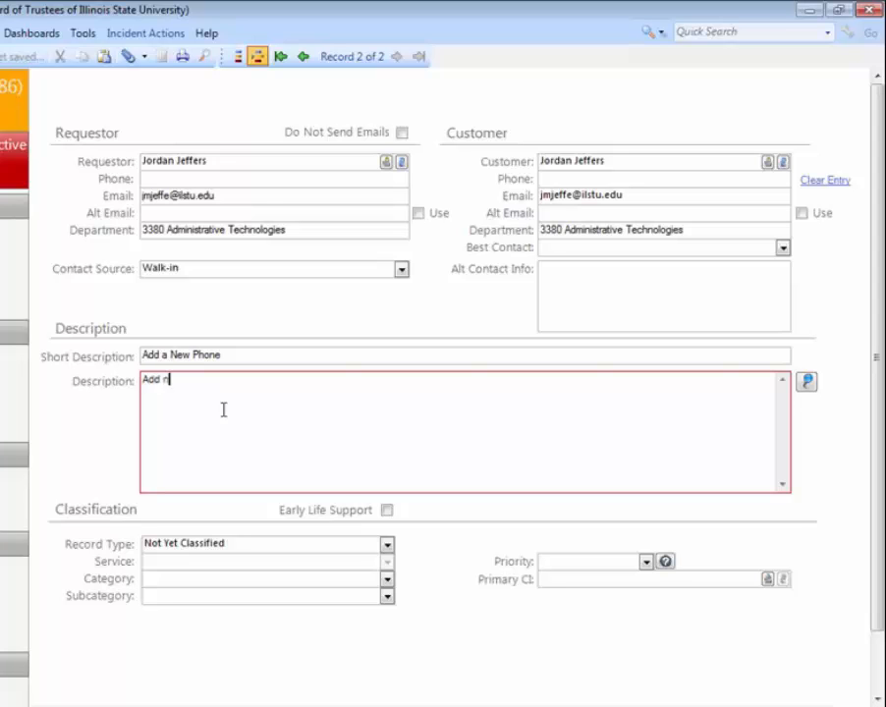
text(umber 8675309 )
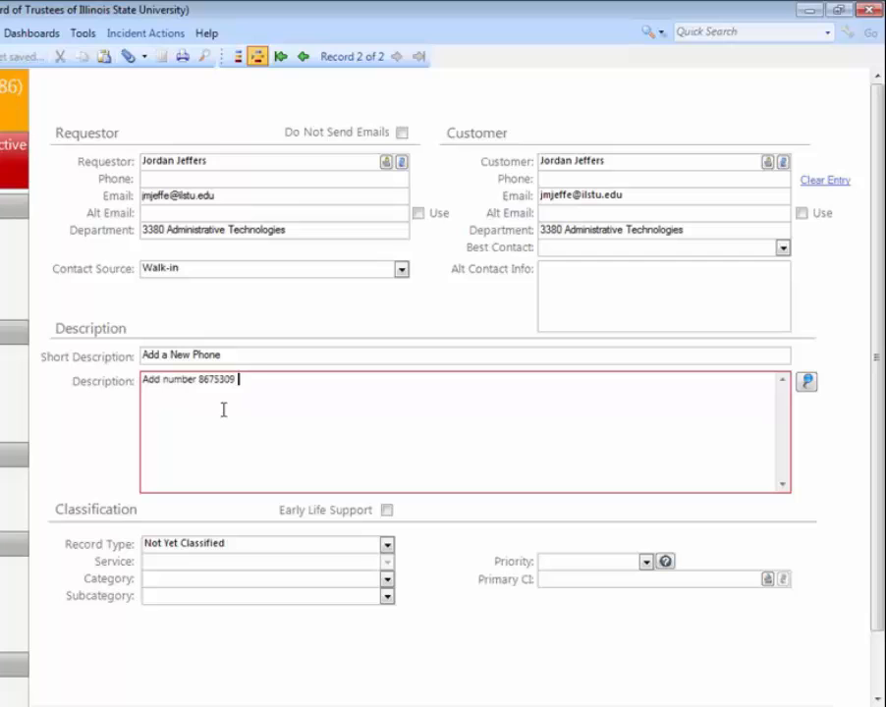
text(to Tommy Tutone.)
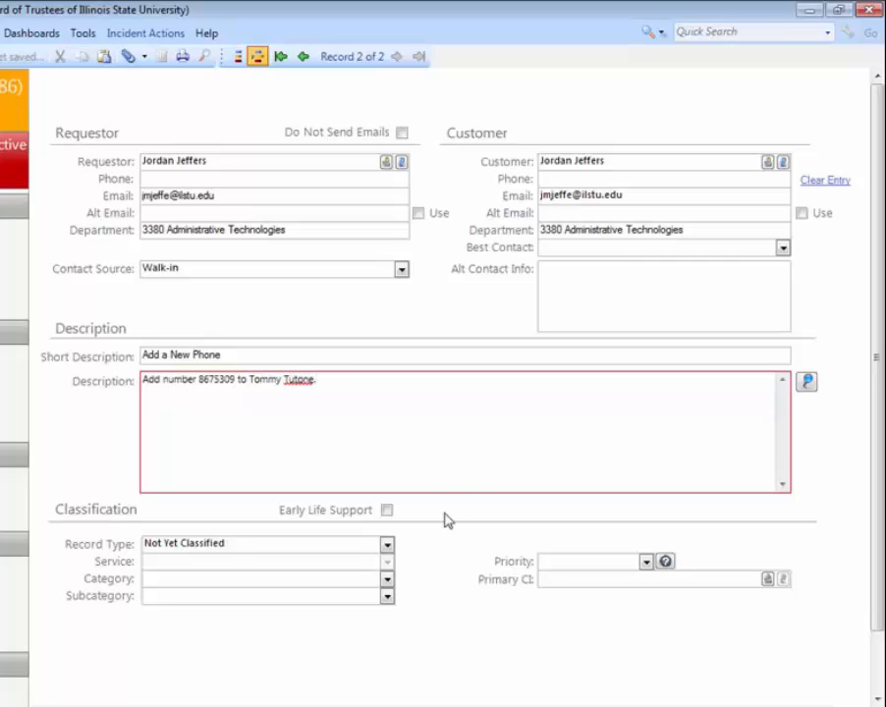
- Classify the record as a Service Request for Phones and Fax, Desk Phone, Add or Change Standard Phone Service
click(388, 546)
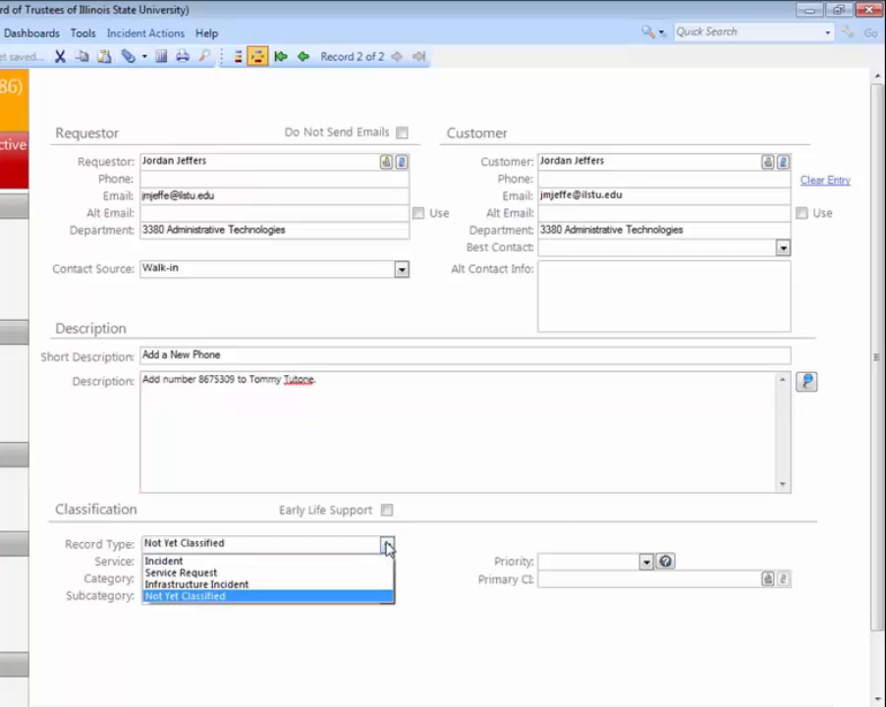
click(329, 575)
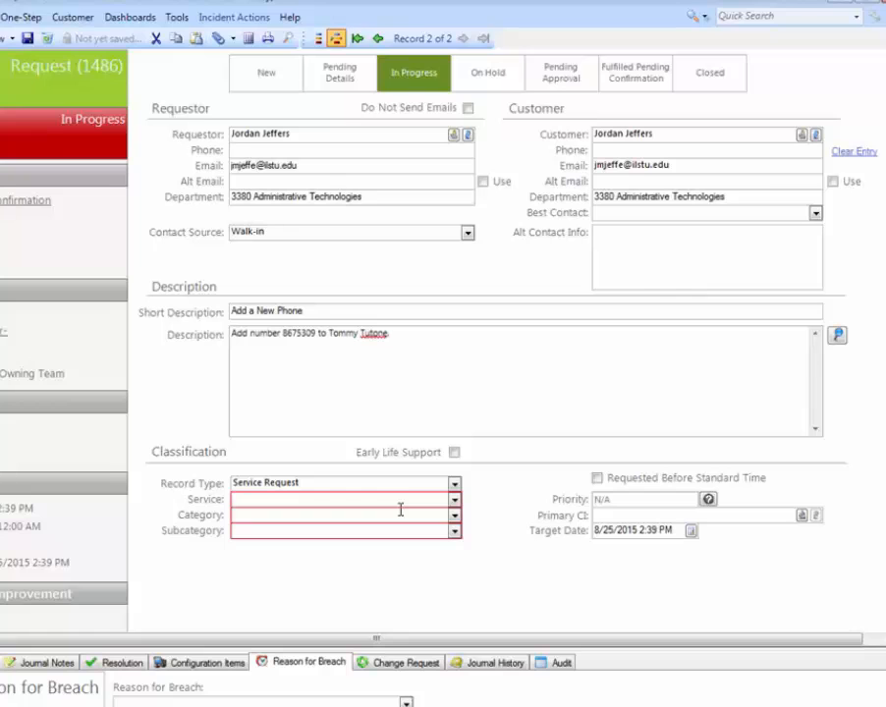
click(454, 501)
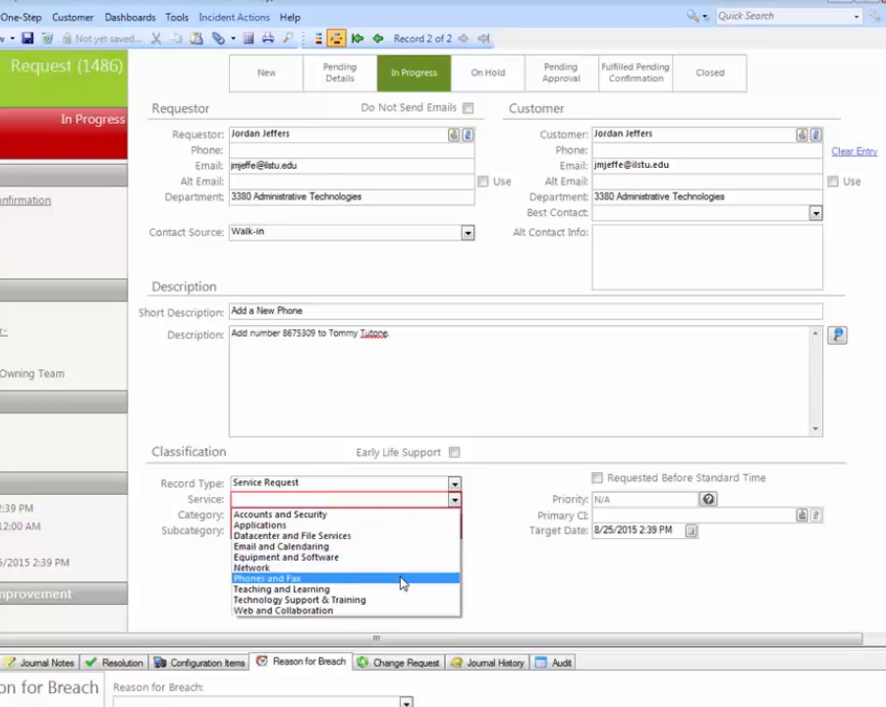
click(401, 579)
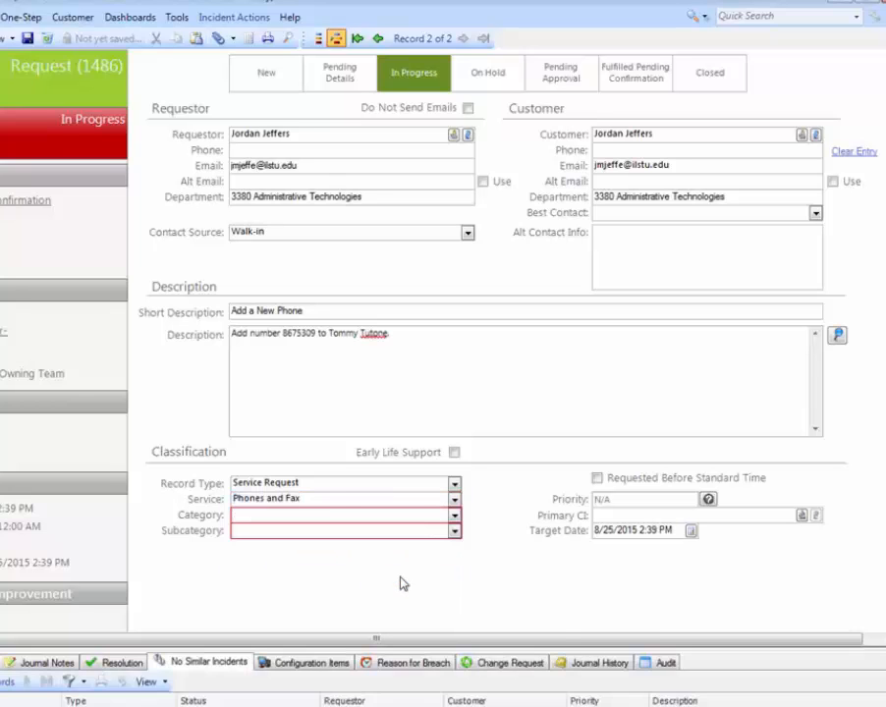
click(454, 517)
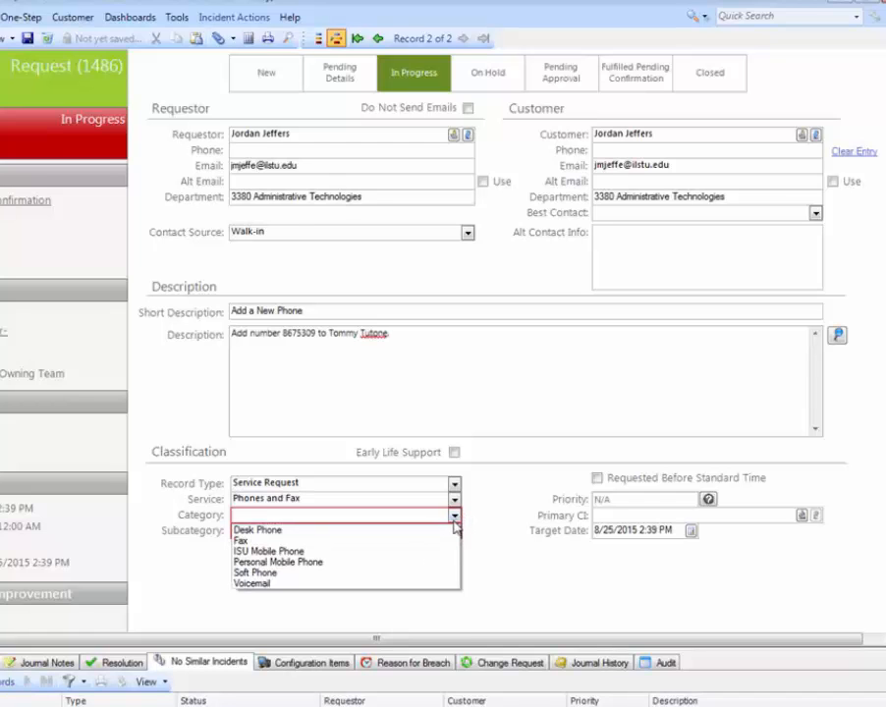
click(452, 529)
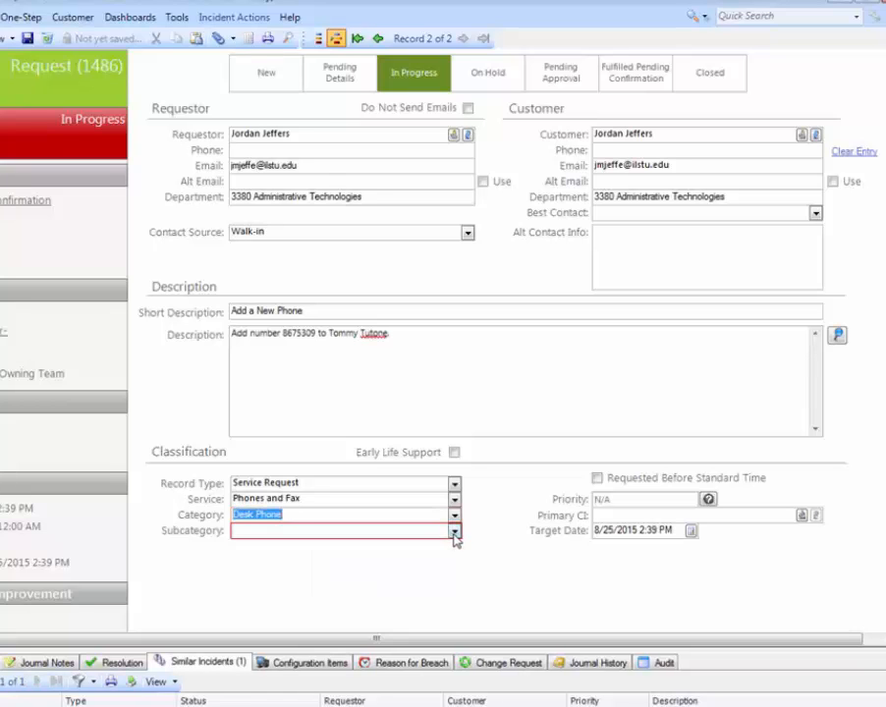
click(454, 531)
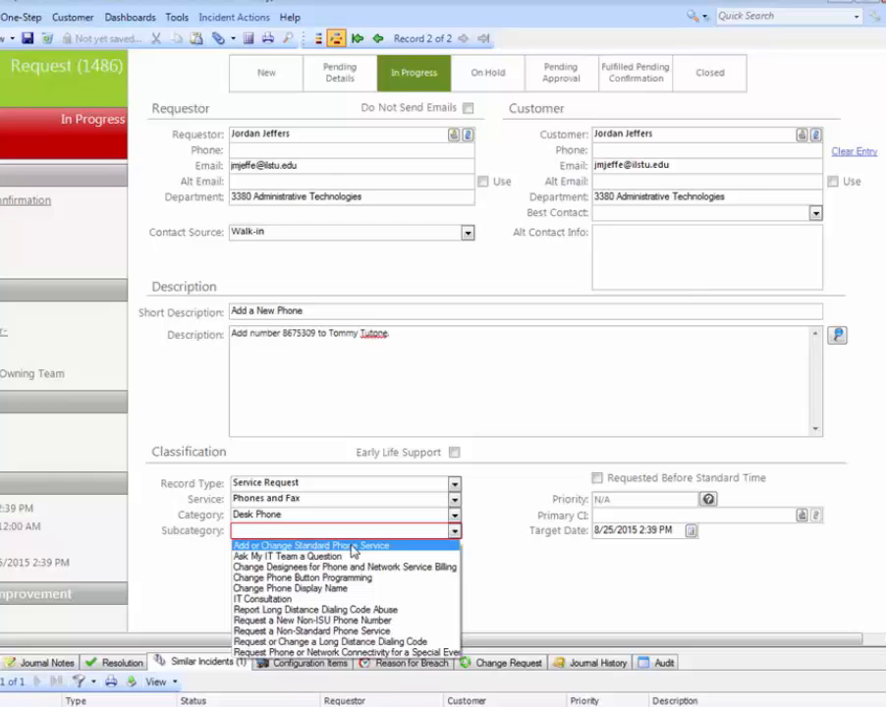
click(354, 546)
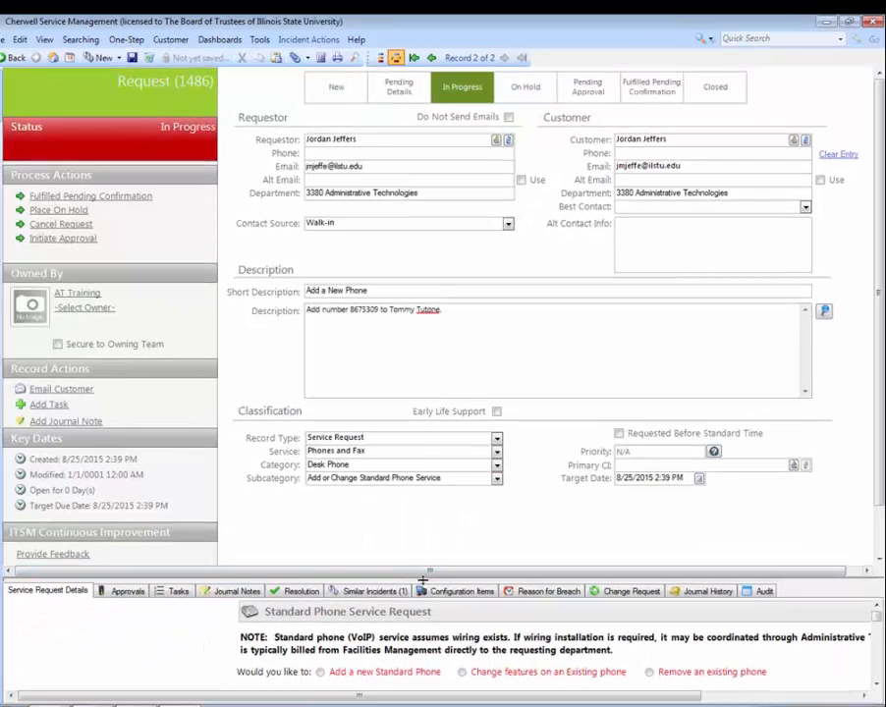
- Enlarge the Service Request Details area, choose Add a new Standard Phone for Individual use, review the remaining questions, and shrink the area again
drag(422, 577, 422, 390)
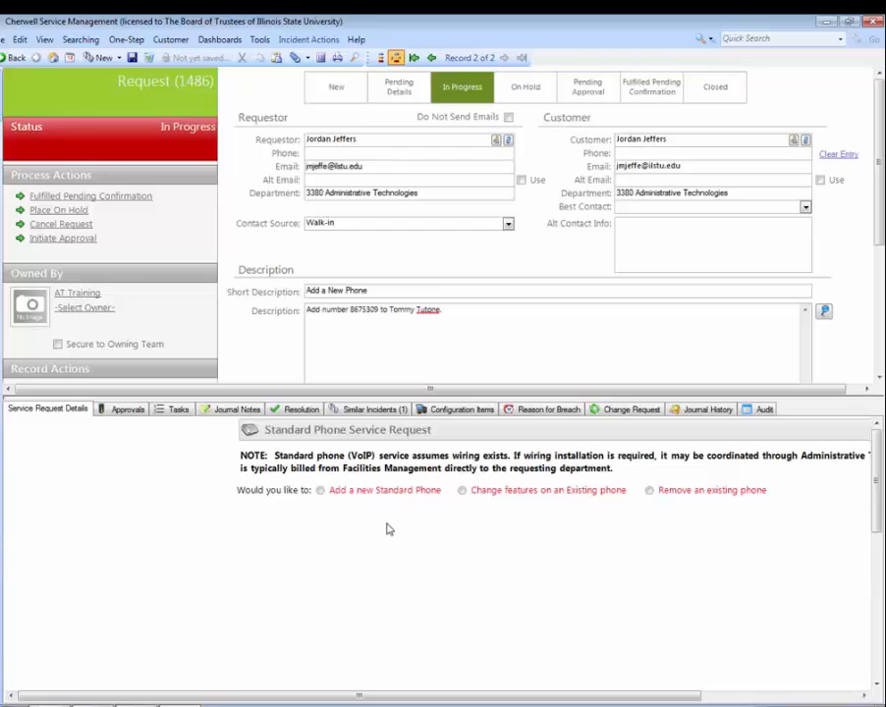
click(321, 491)
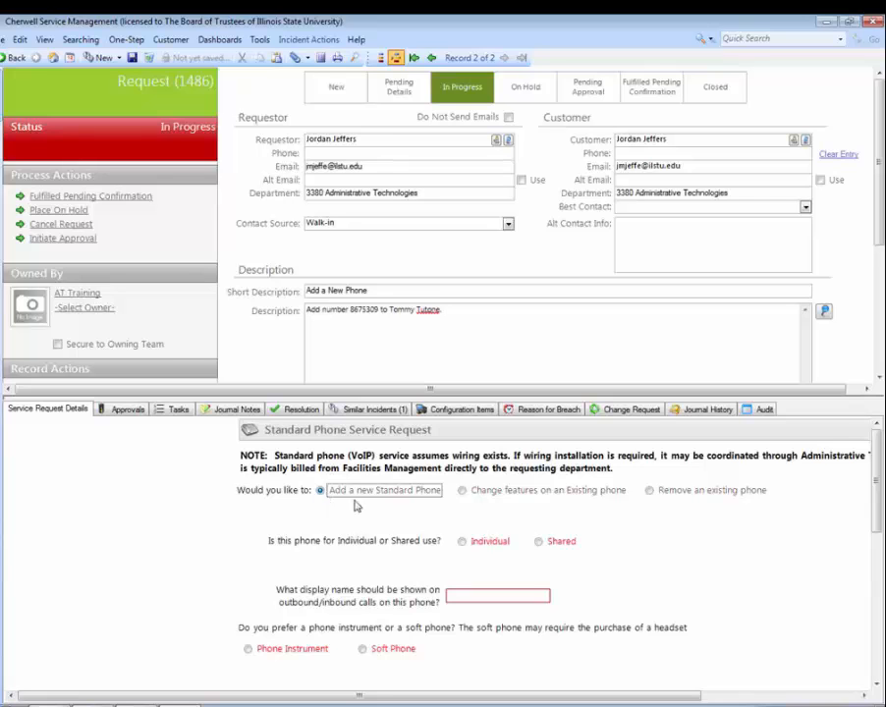
click(461, 543)
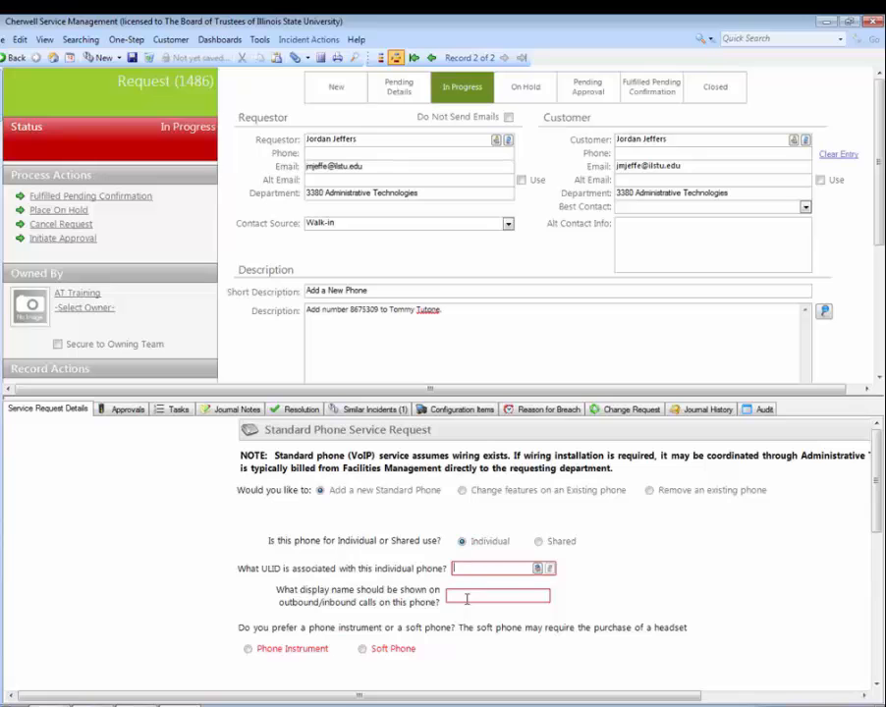
scroll(438, 581, down, 5)
scroll(438, 582, down, 3)
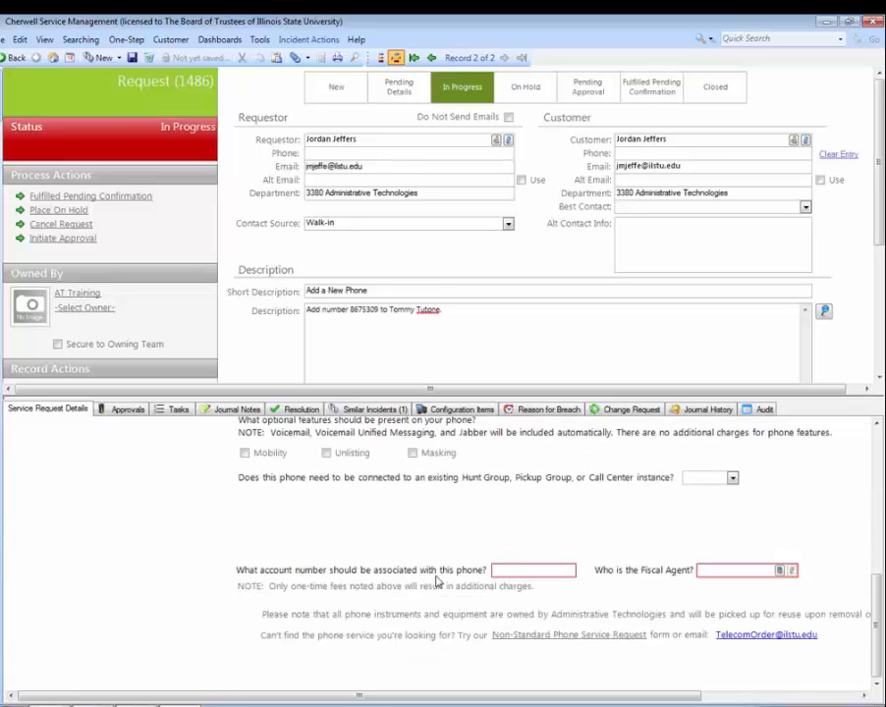
scroll(437, 581, up, 10)
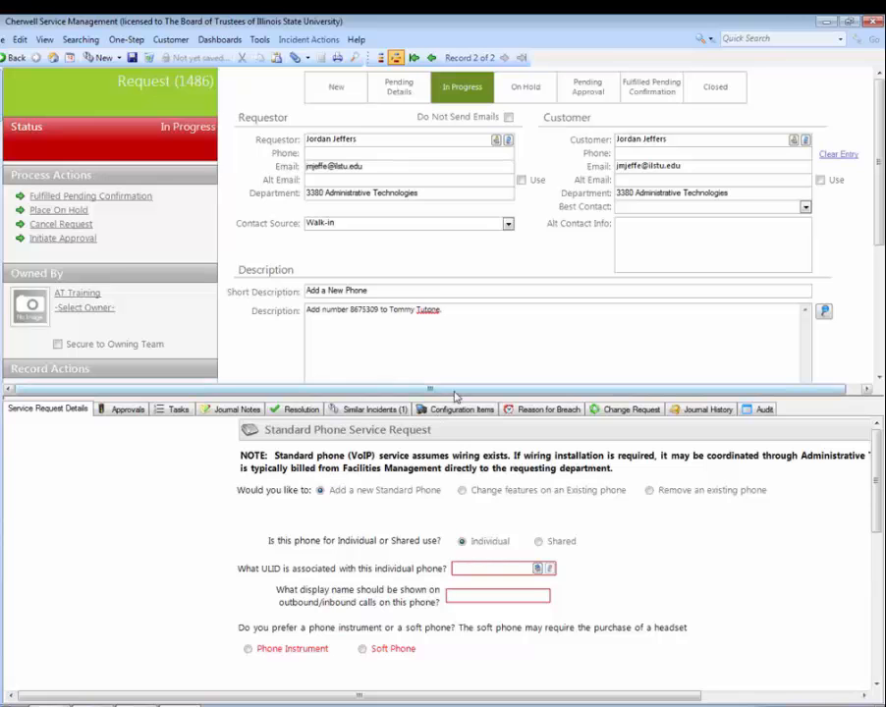
drag(450, 391, 455, 547)
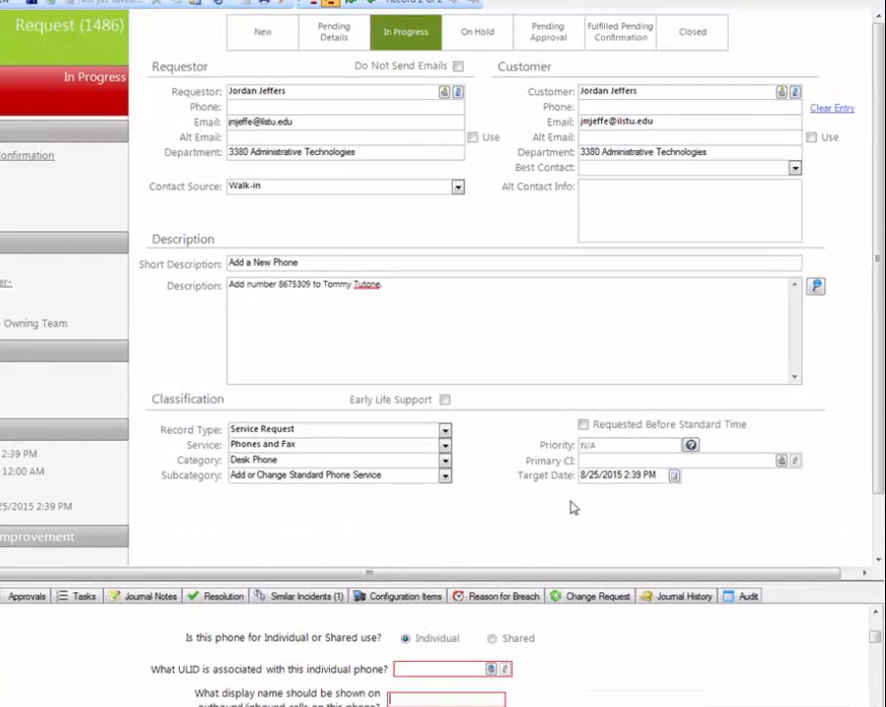
- Mark the service request as Requested Before Standard Time and check its target due date under Key Dates
click(619, 432)
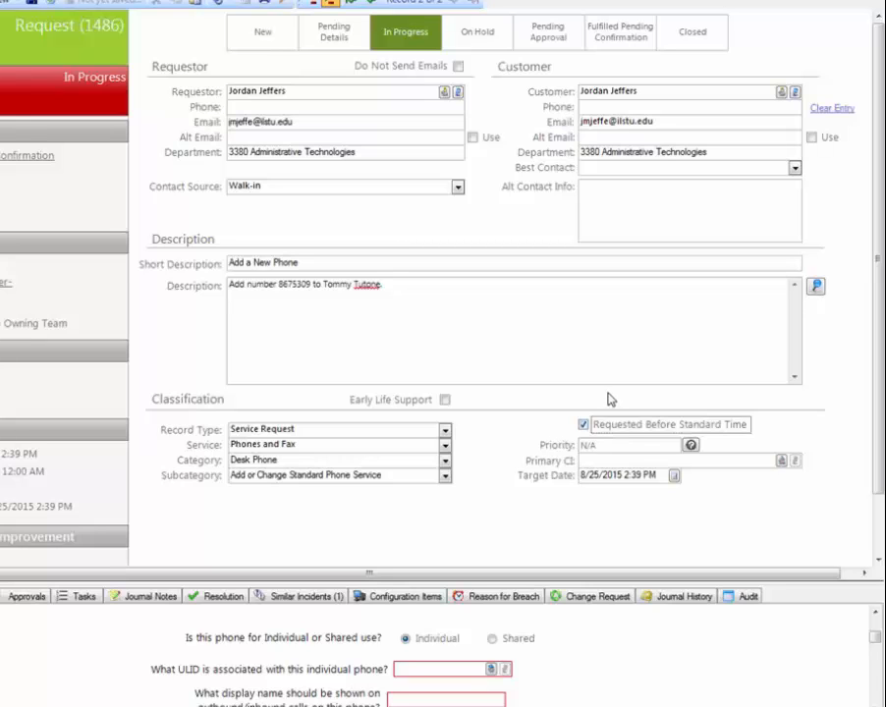
click(656, 461)
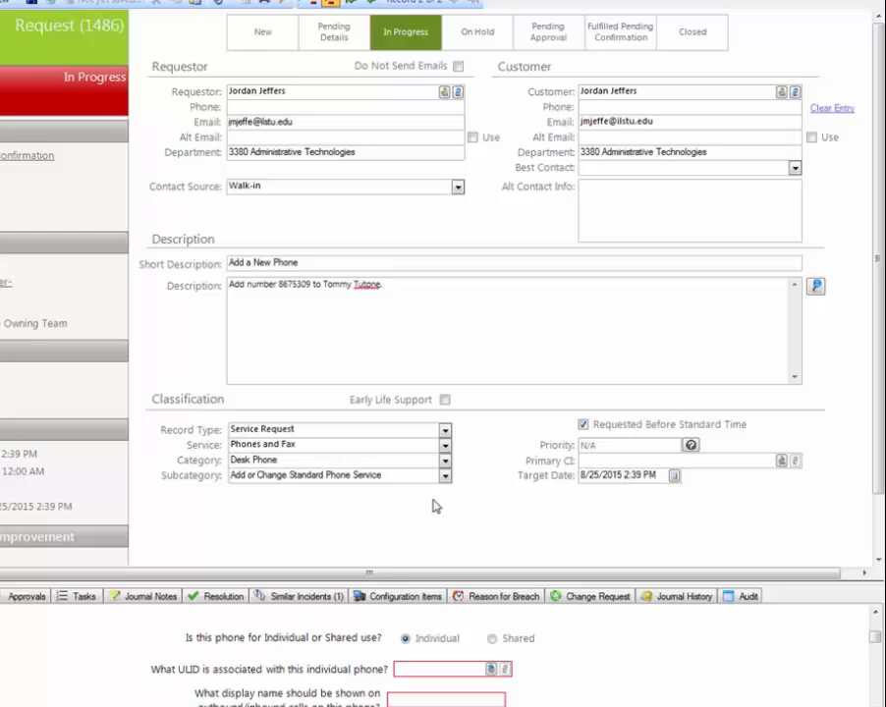
scroll(465, 479, down, 2)
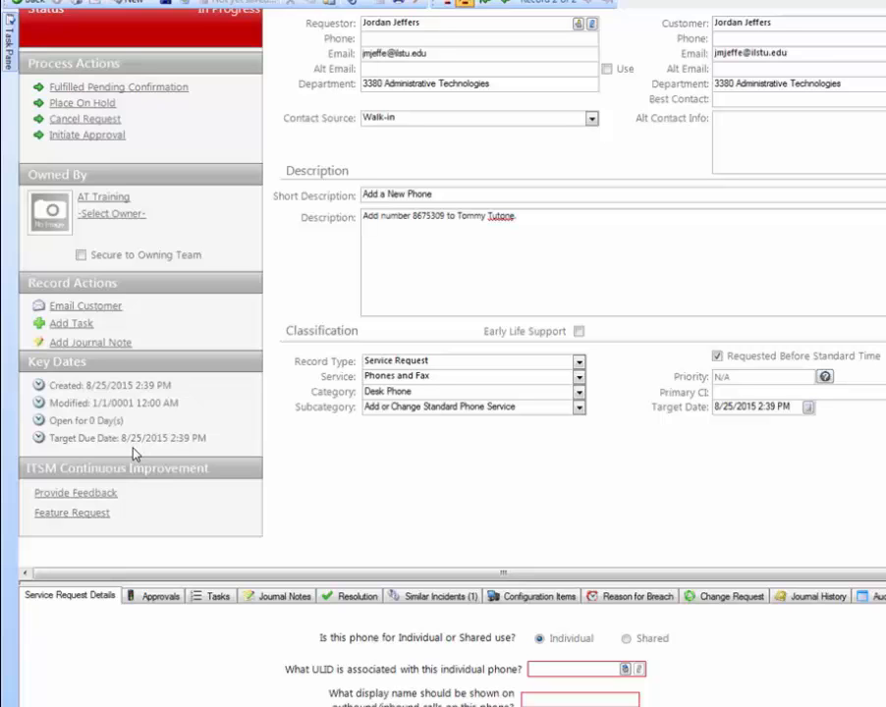
click(438, 271)
scroll(556, 138, up, 2)
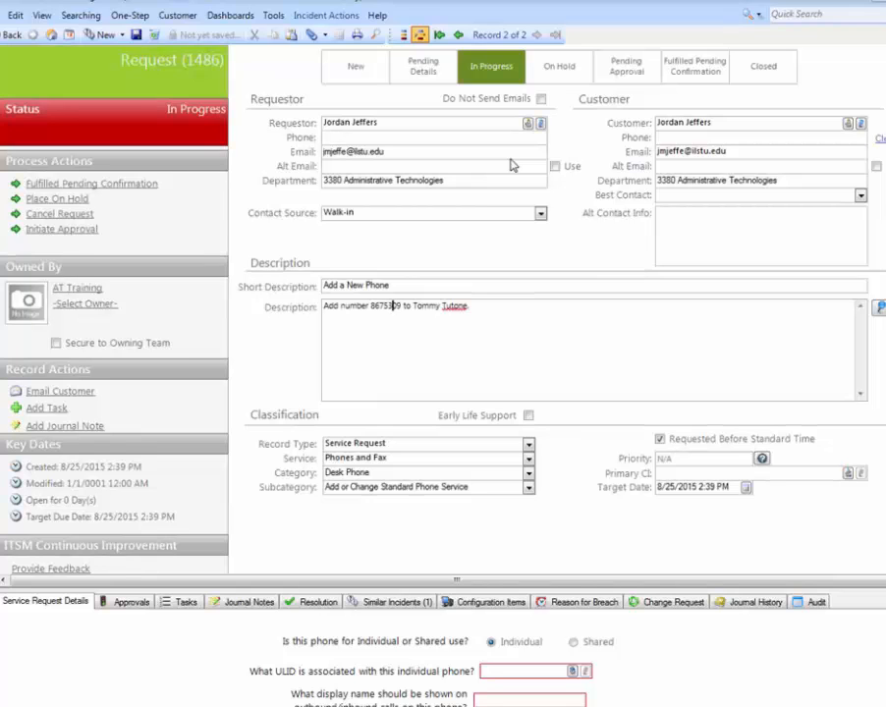
- Create another new incident without saving the phone service request, and enter the same requestor's ULID
click(122, 37)
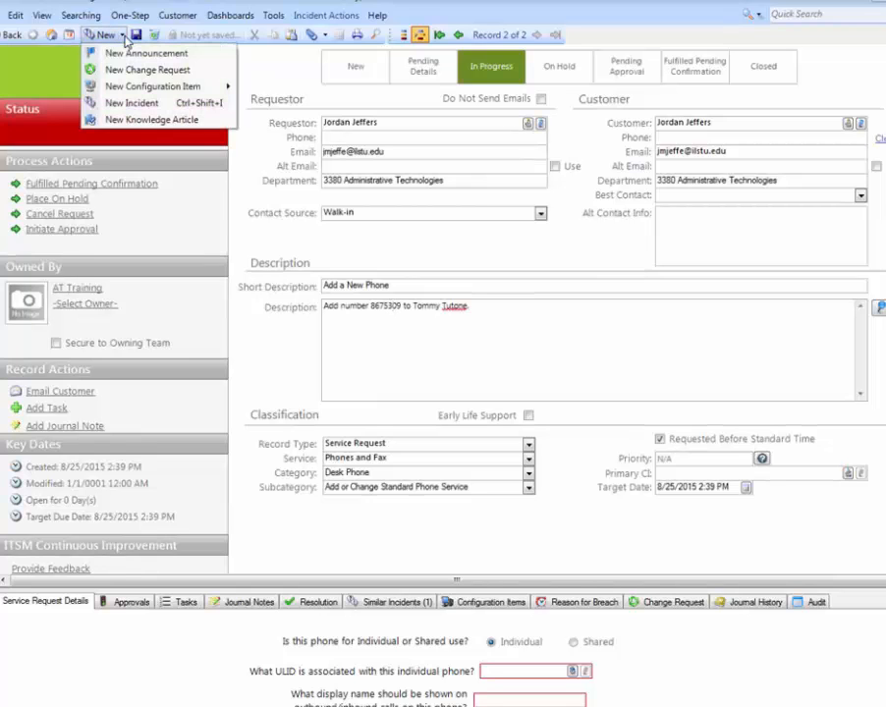
click(135, 104)
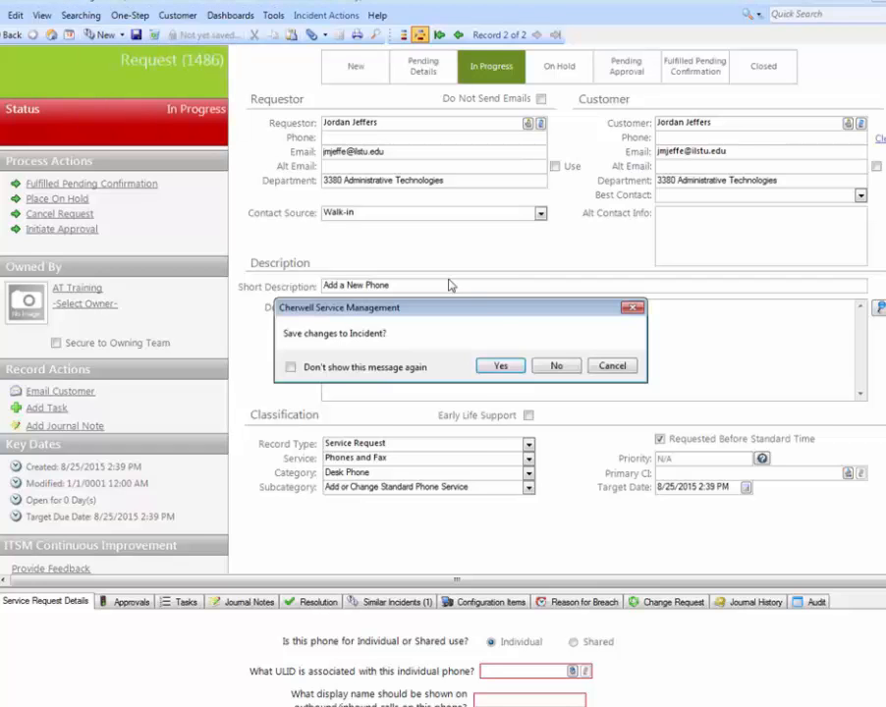
click(556, 366)
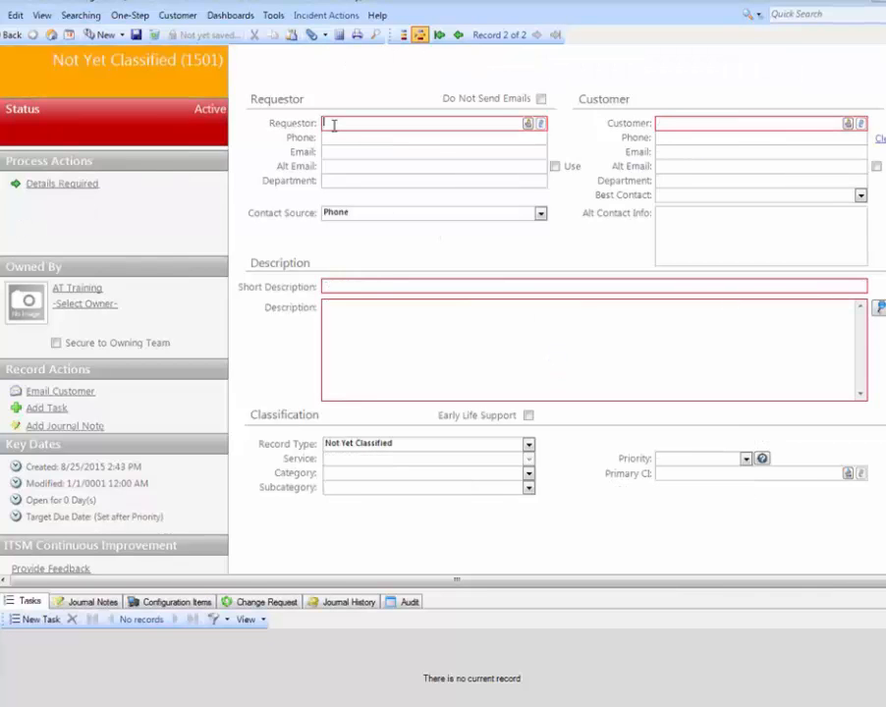
text(jmjeffe)
key(Tab)
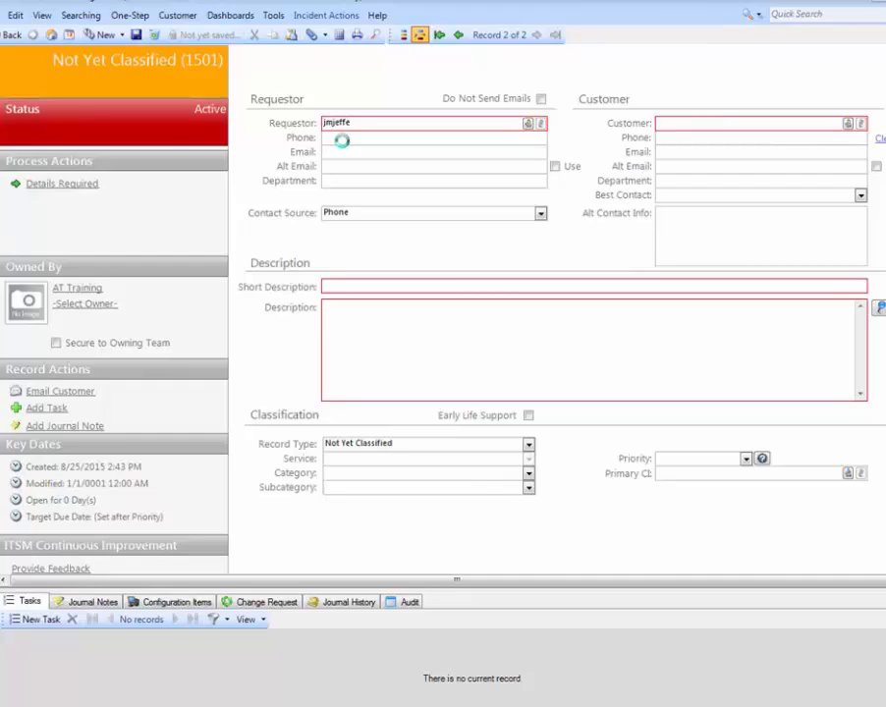
- Enter "Widespread Outlook Outage" as the new incident's short description
click(355, 286)
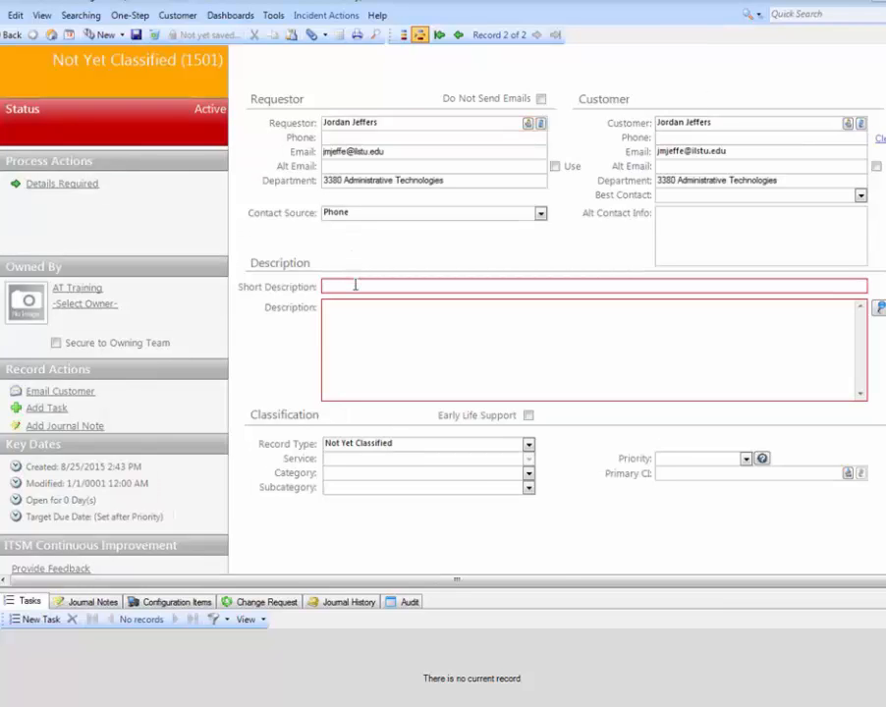
text(Widespread Outlook Outage)
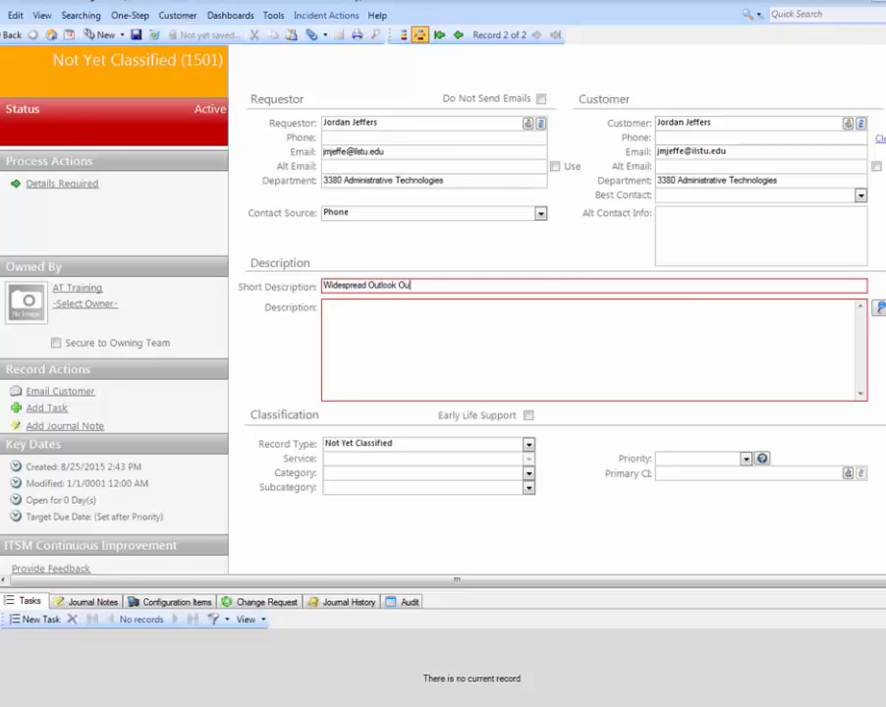
- Enter "Multiple users report unable to access Outlook." as the outage incident's description
click(356, 329)
right_click(356, 329)
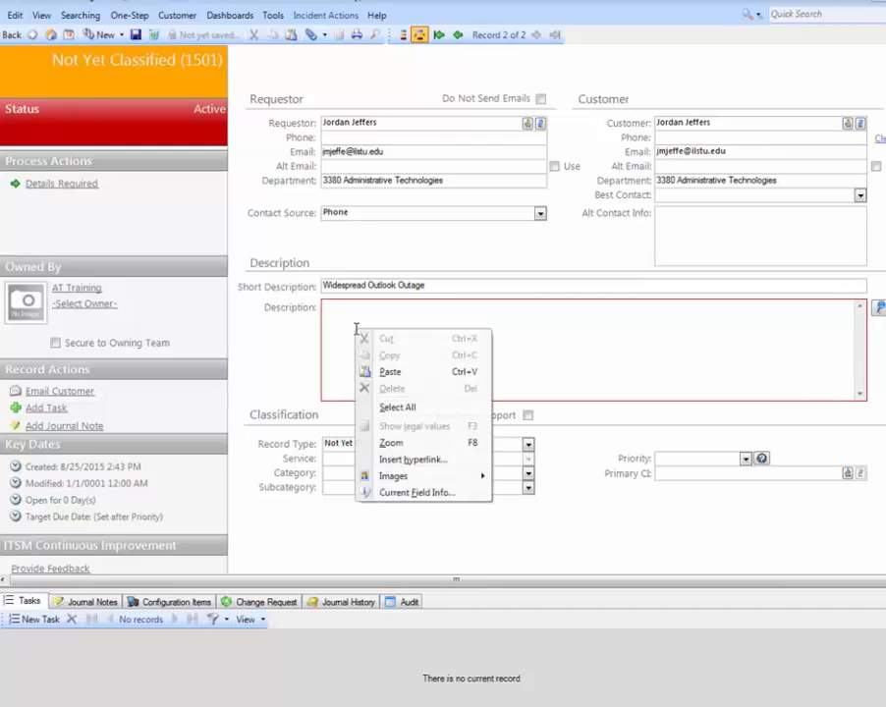
key(Escape)
text(ie users repo)
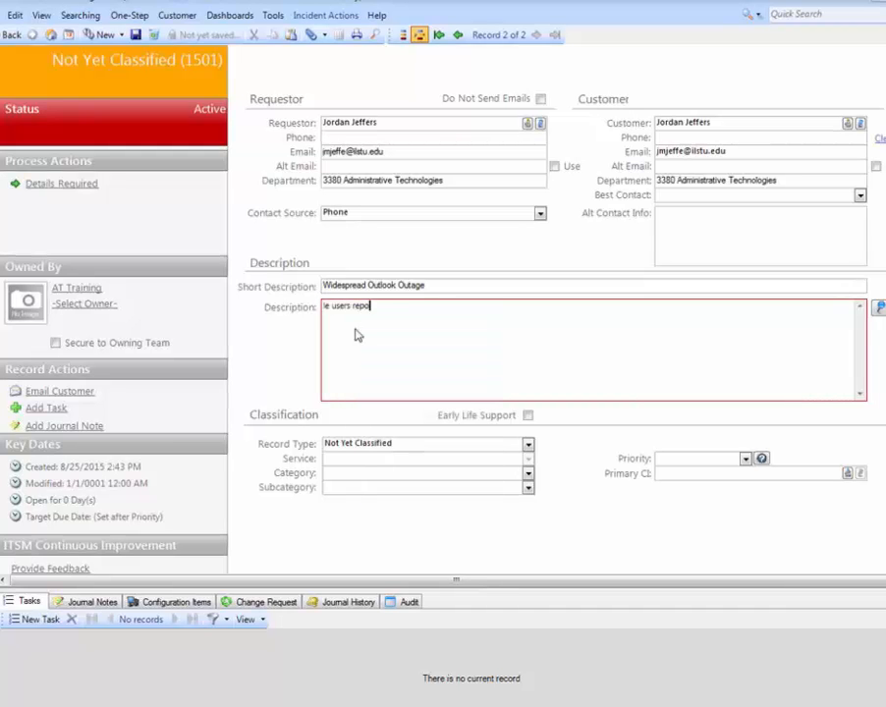
text(rt unable to access Outlook.)
double_click(325, 308)
text(Multiple)
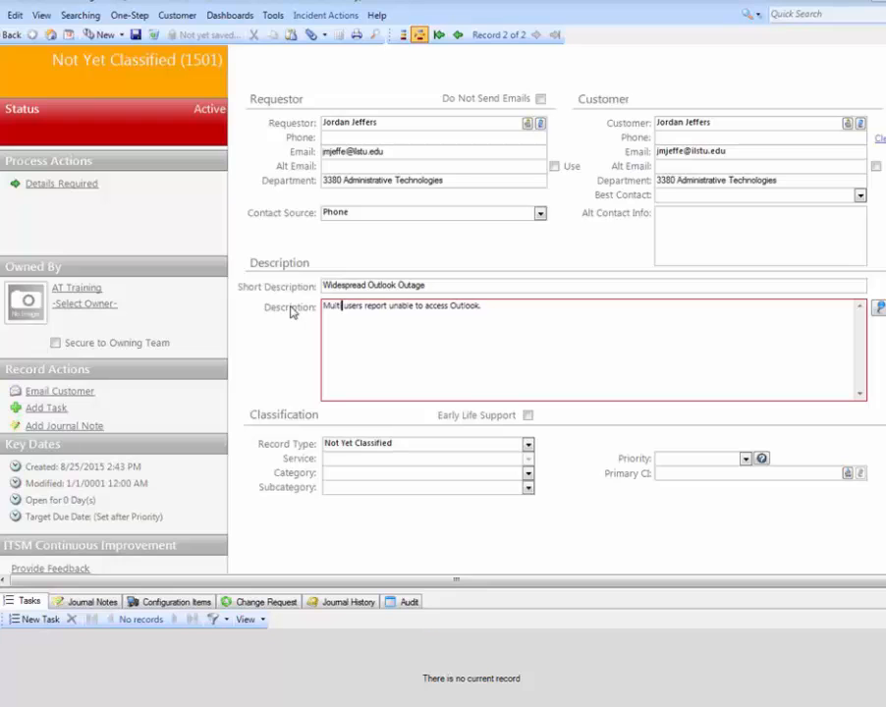
- Classify the record as an Infrastructure Incident with service Email and Calendaring and category Email
click(528, 443)
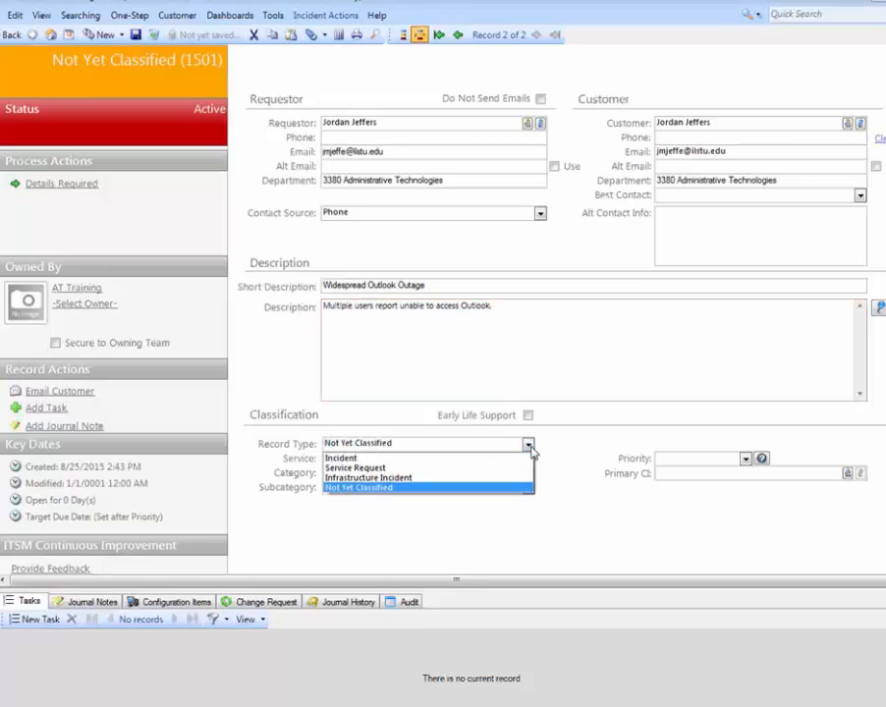
click(430, 480)
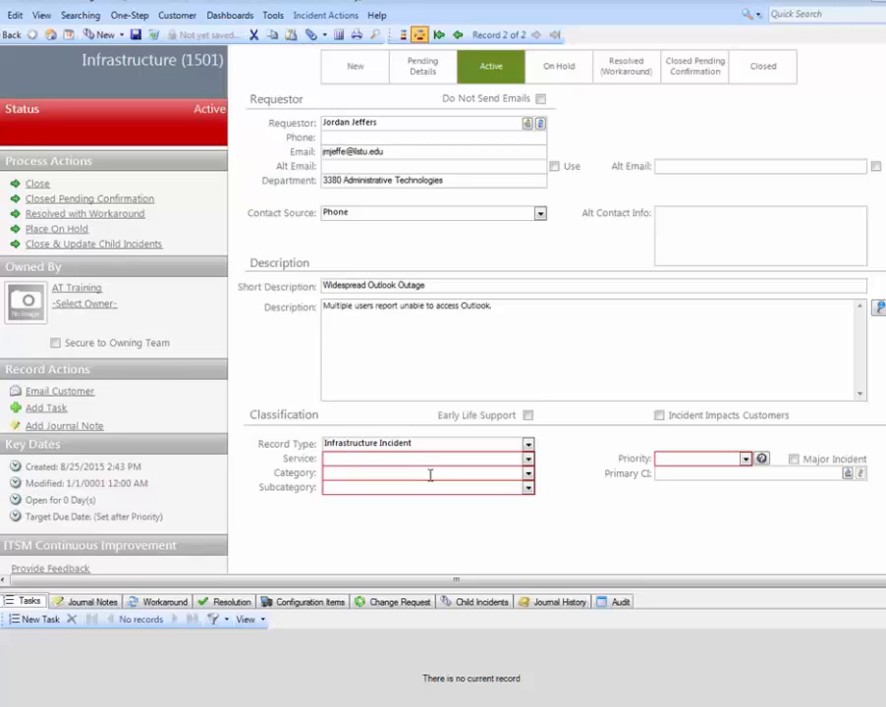
click(527, 460)
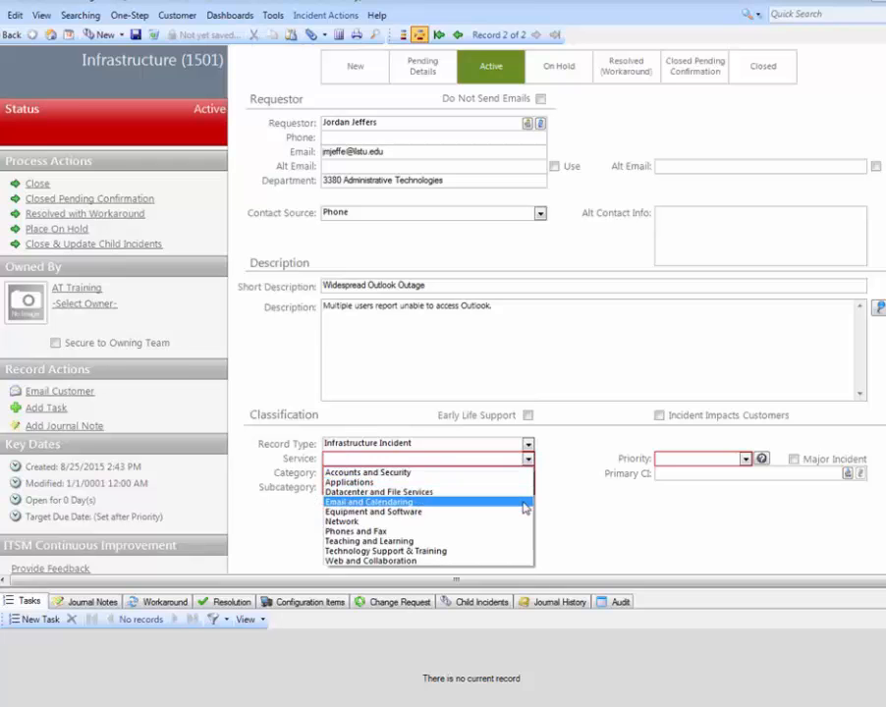
click(525, 502)
click(527, 473)
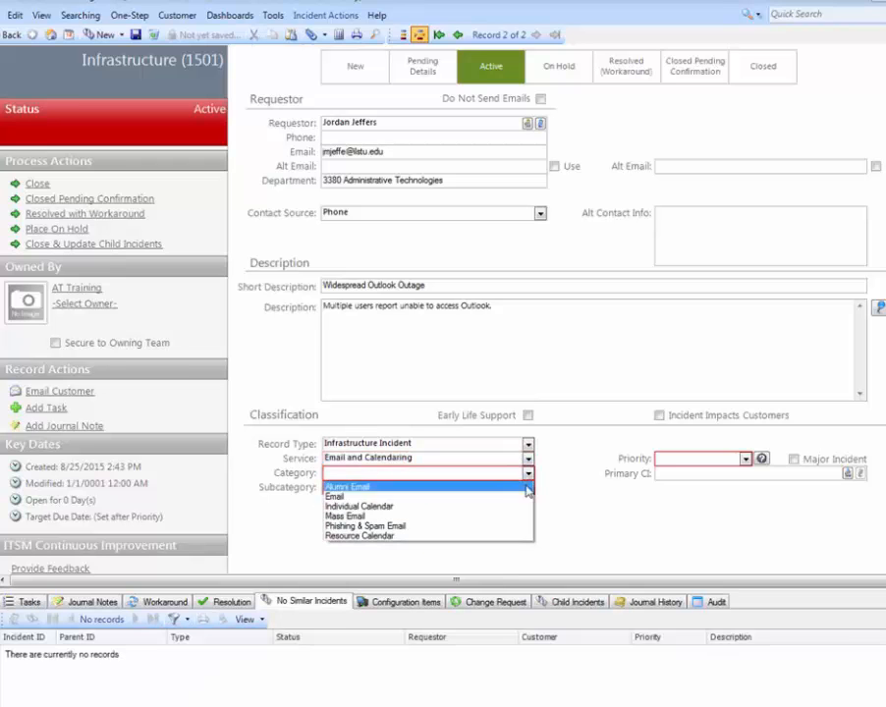
click(522, 495)
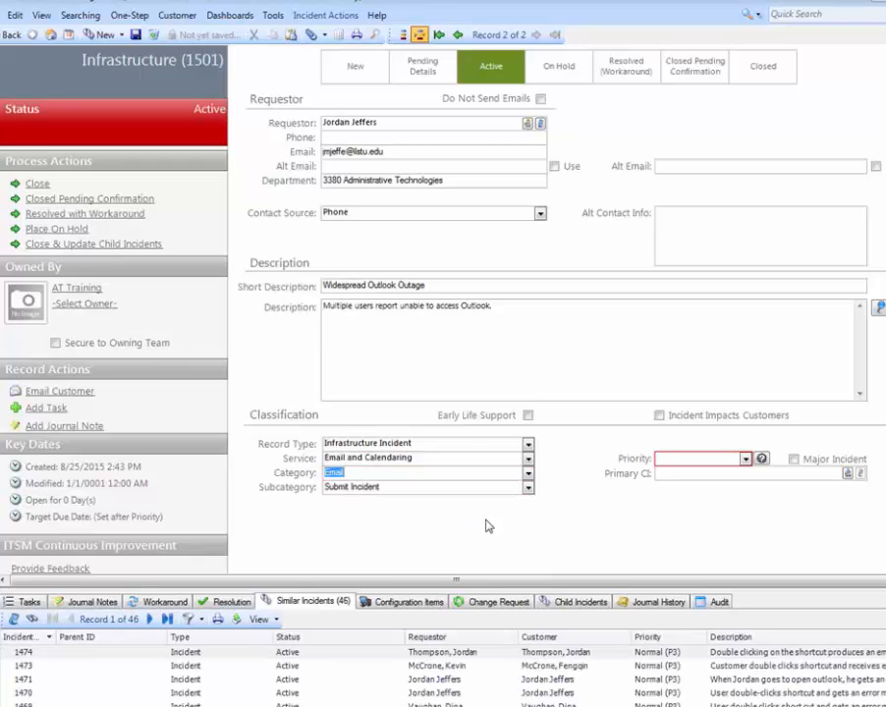
- Set the priority to Critical (P1) for all of campus affected at Urgency 1, and mark Incident Impacts Customers and Major Incident
click(746, 458)
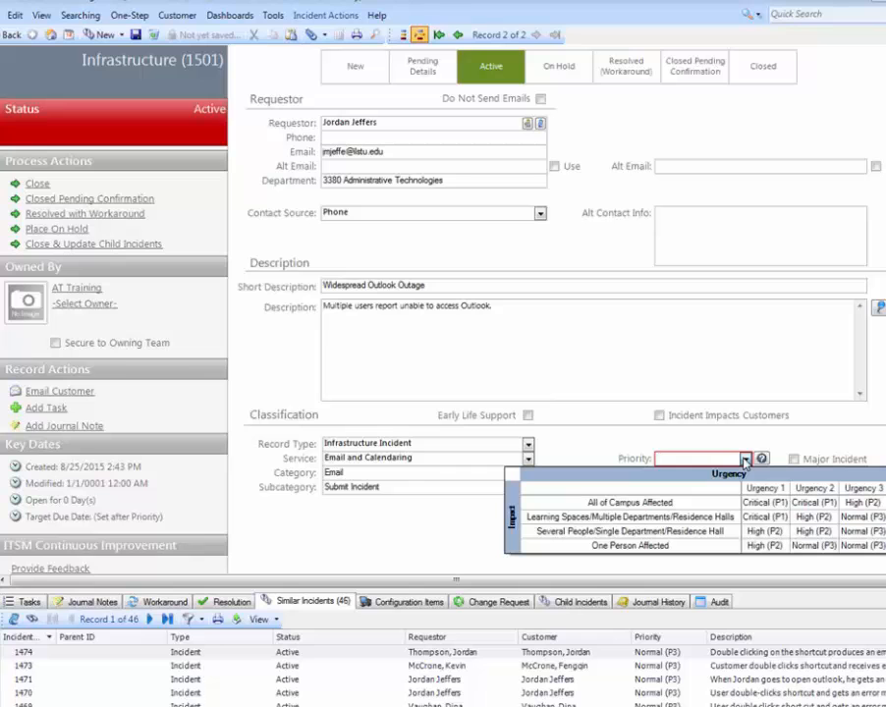
click(760, 508)
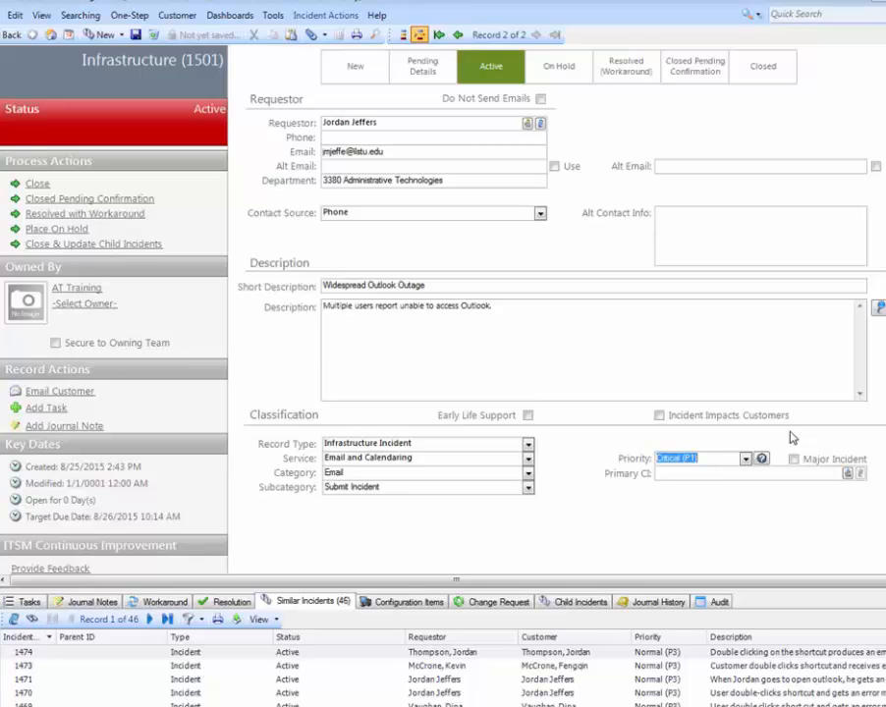
click(660, 415)
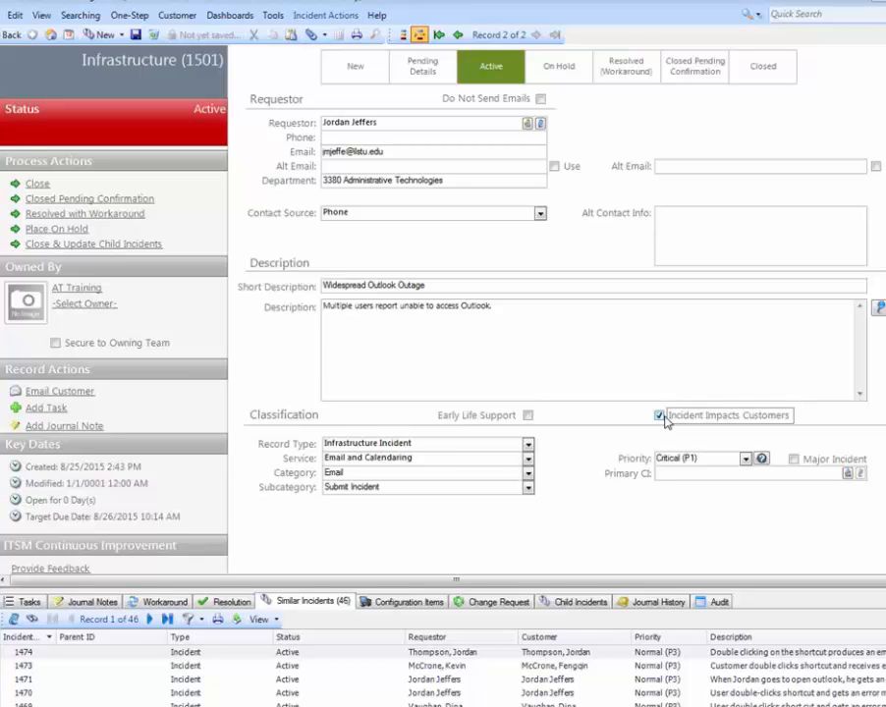
click(813, 461)
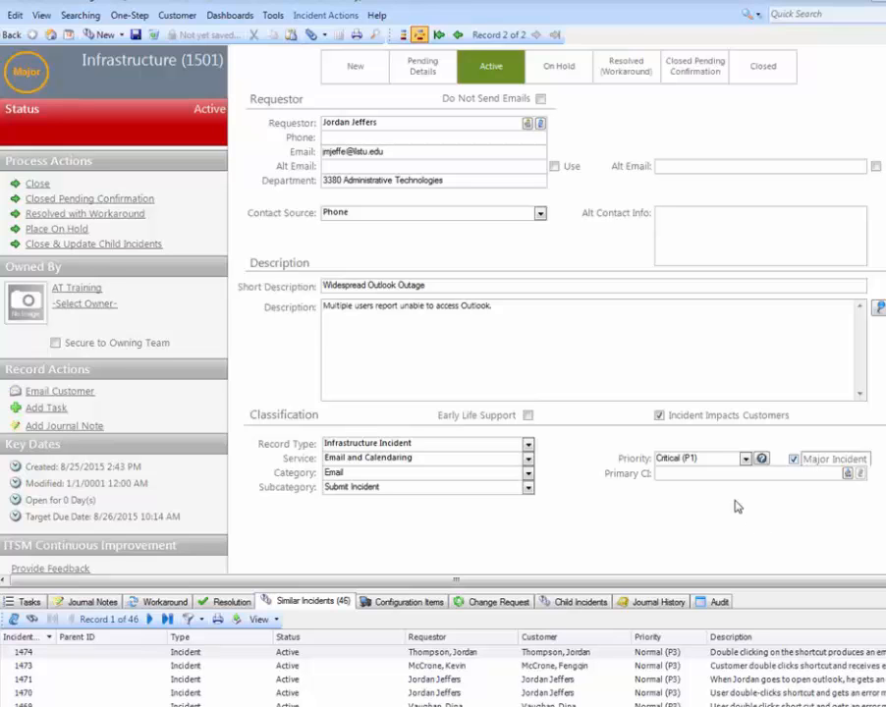
- Enlarge the related records area and link existing incident 1470 to the outage record as a child incident
drag(423, 589, 471, 343)
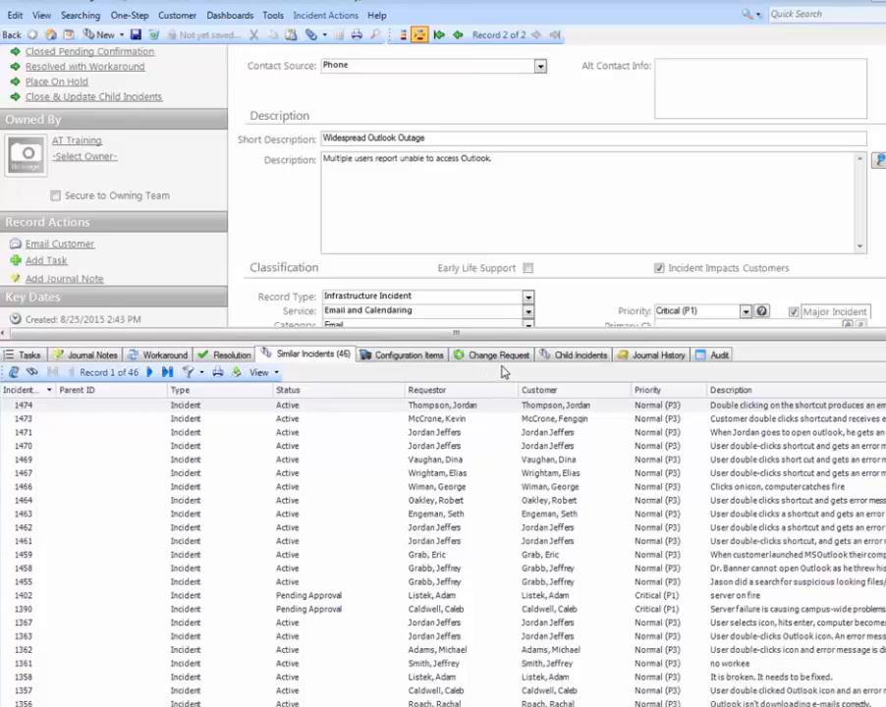
click(579, 357)
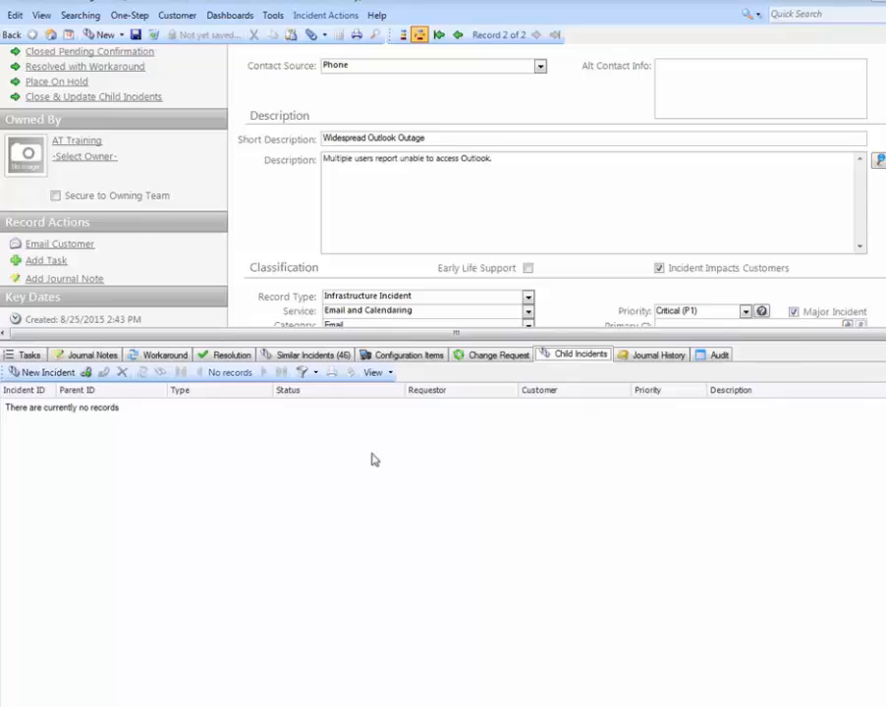
drag(178, 335, 186, 253)
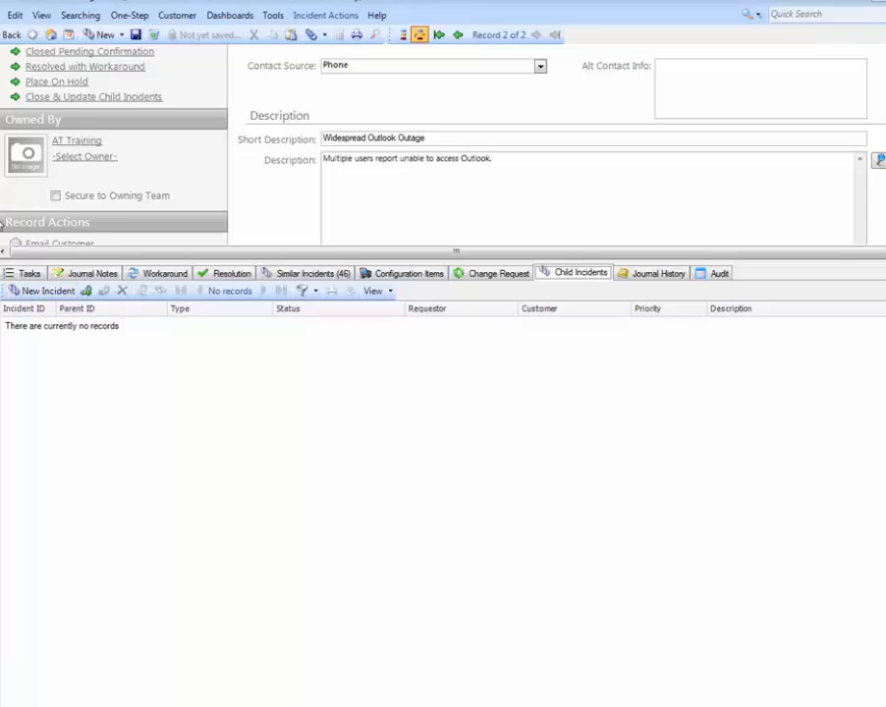
click(86, 292)
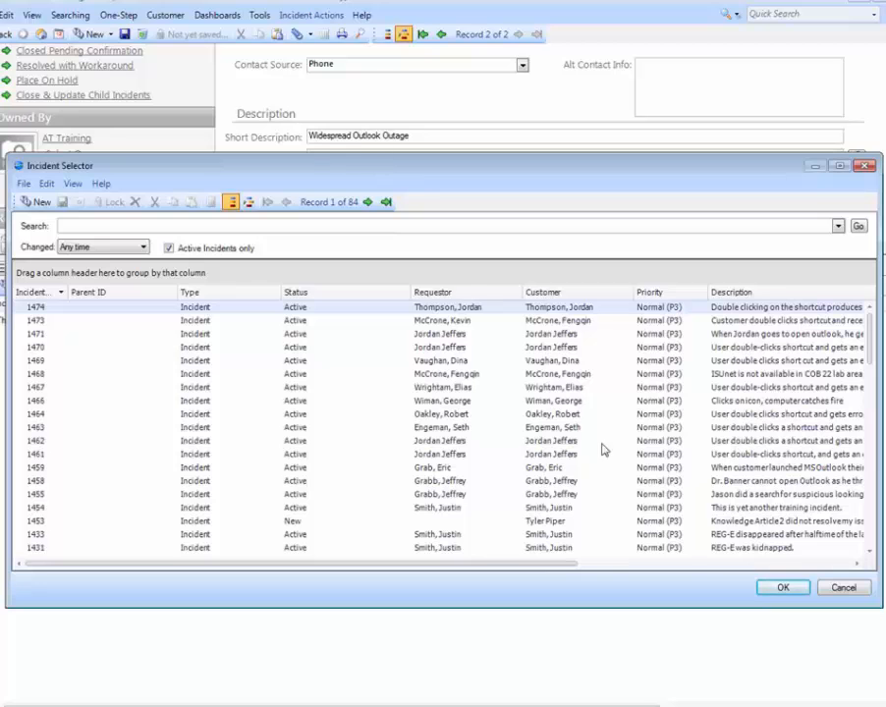
scroll(399, 395, down, 1)
scroll(400, 396, down, 5)
scroll(526, 334, up, 6)
double_click(418, 348)
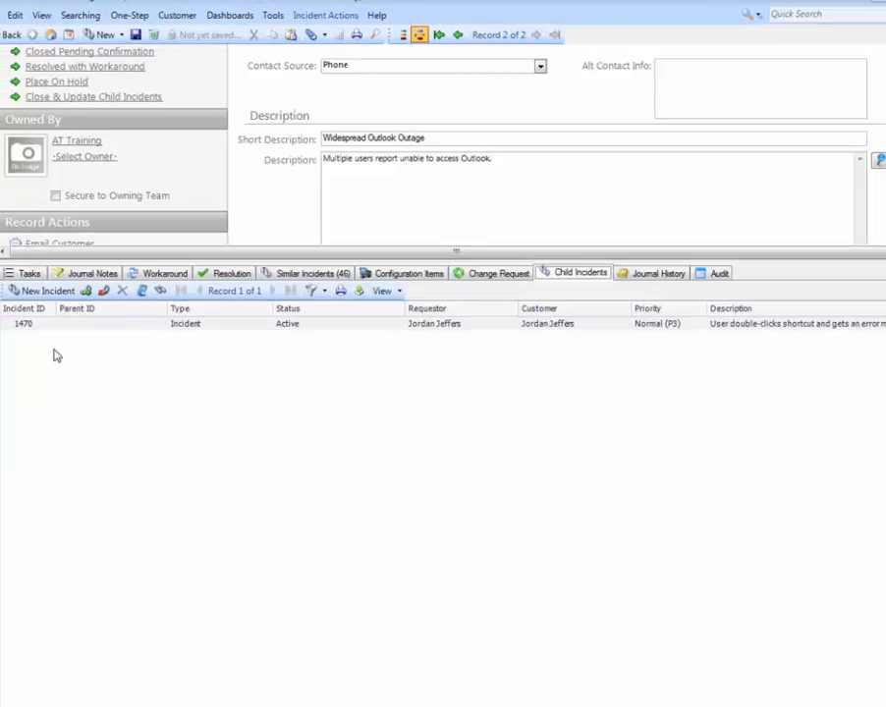
- Unlink child incident 1470 from the outage record and shrink the related records area to show the full form again
click(103, 292)
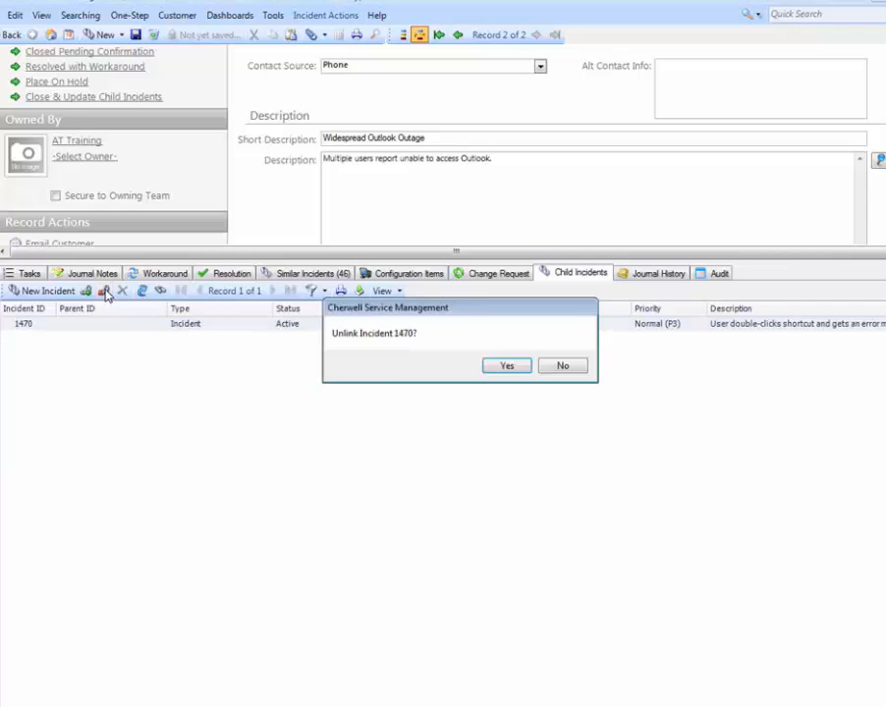
click(506, 366)
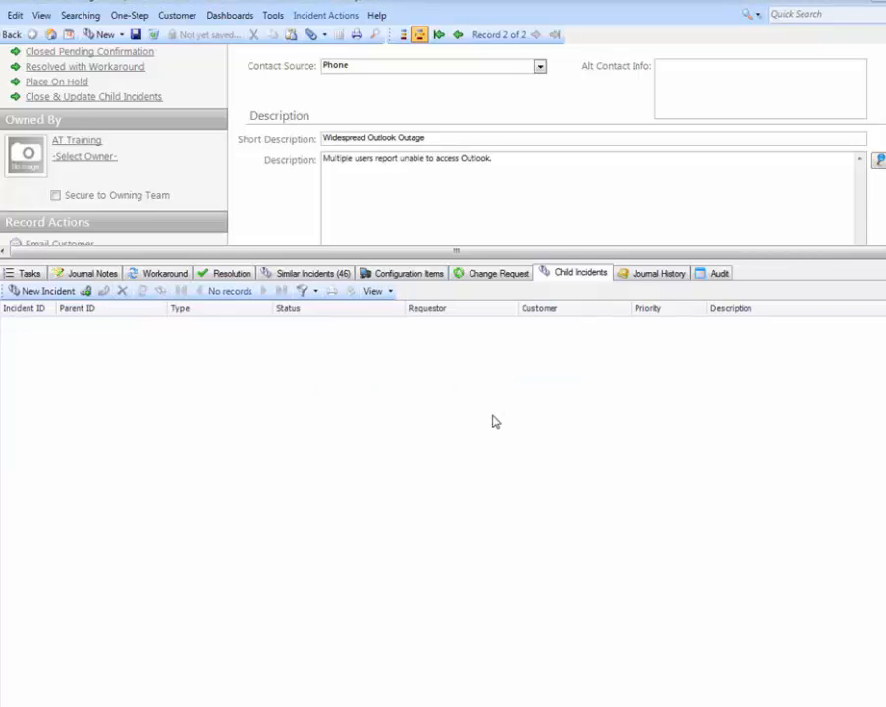
drag(414, 260, 438, 561)
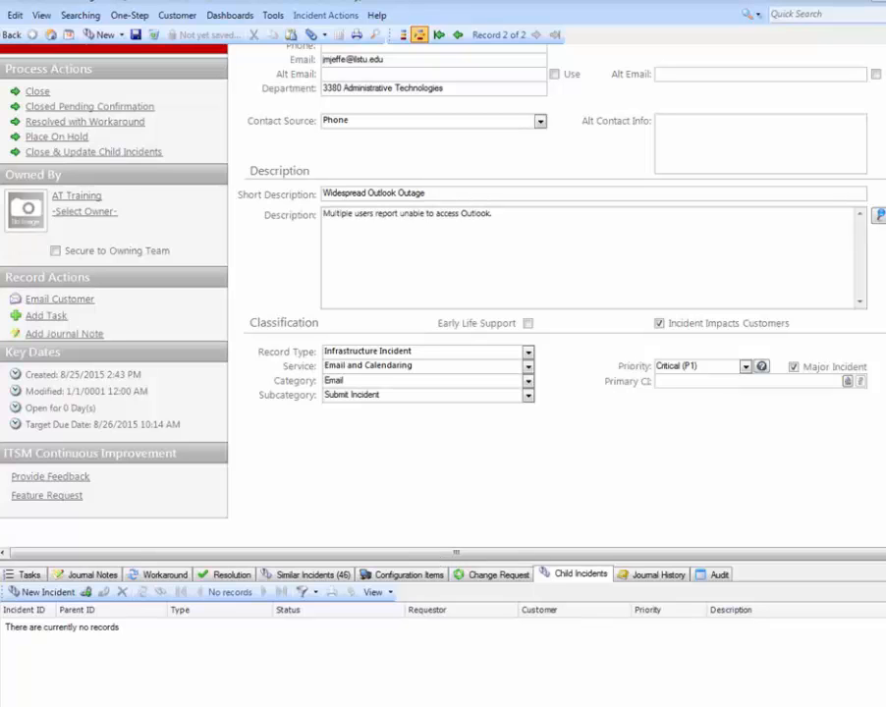
scroll(500, 334, up, 3)
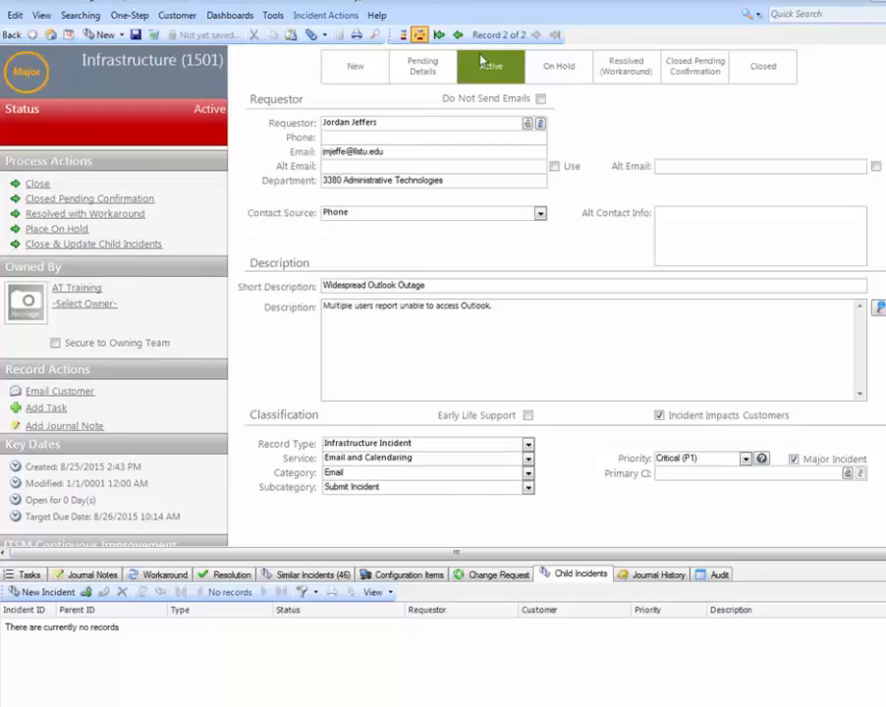
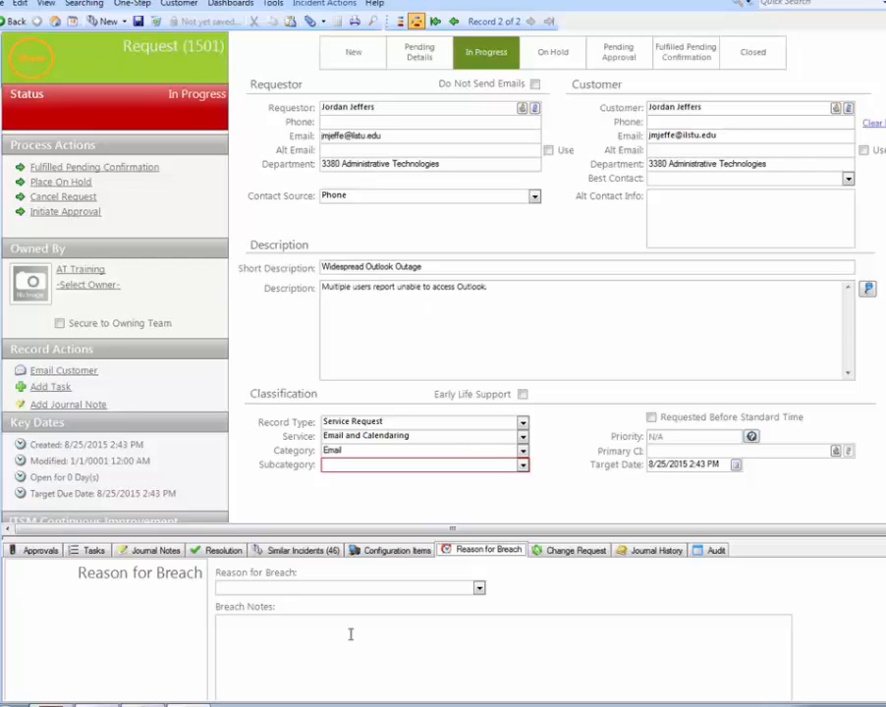
- Enlarge the related records area and add a new approval to the request, entering the approver's name
drag(370, 537, 365, 396)
drag(230, 394, 232, 382)
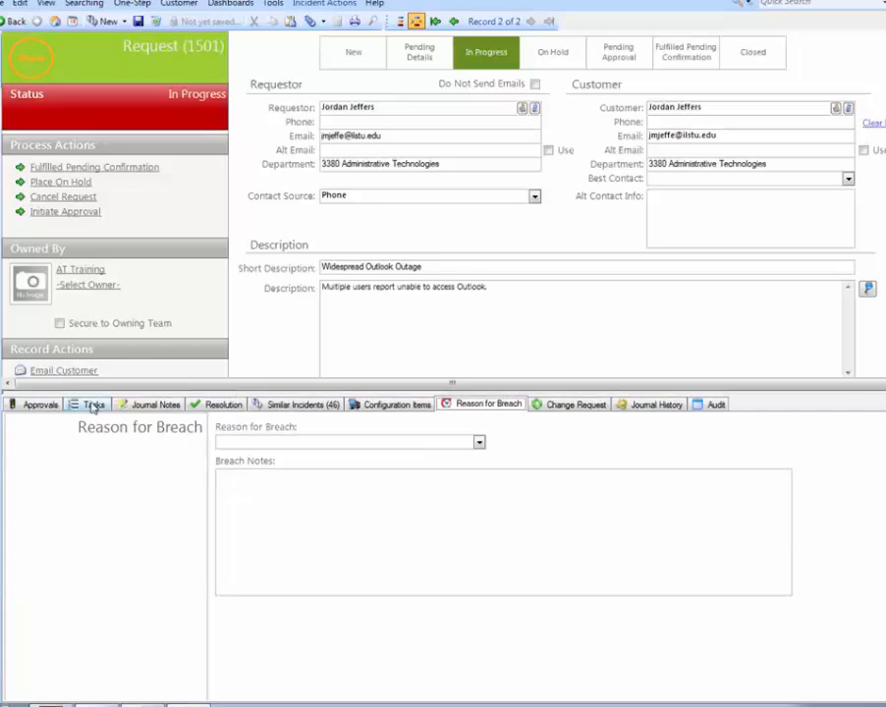
click(38, 406)
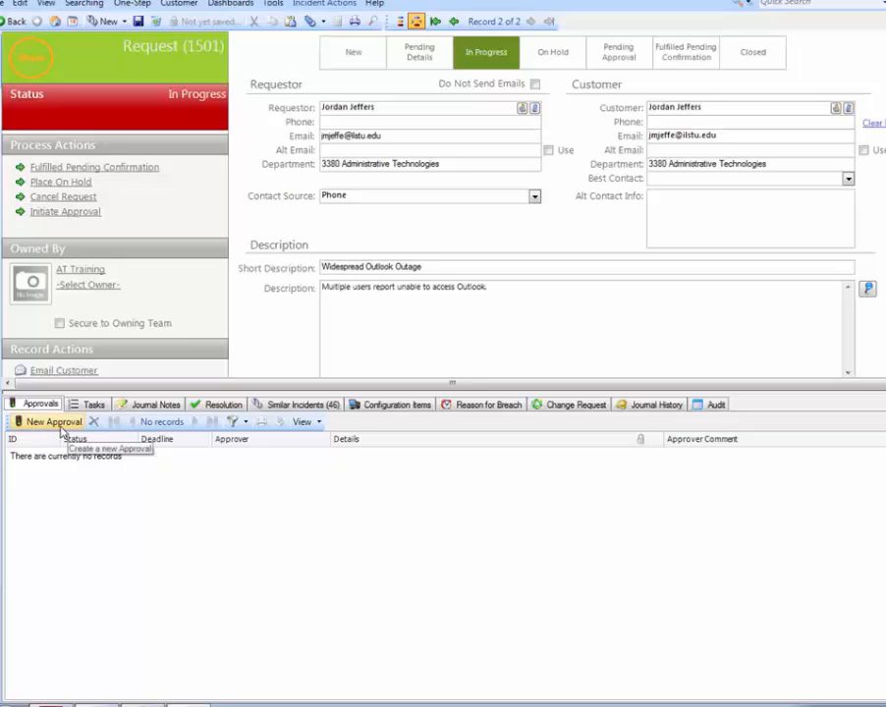
click(54, 421)
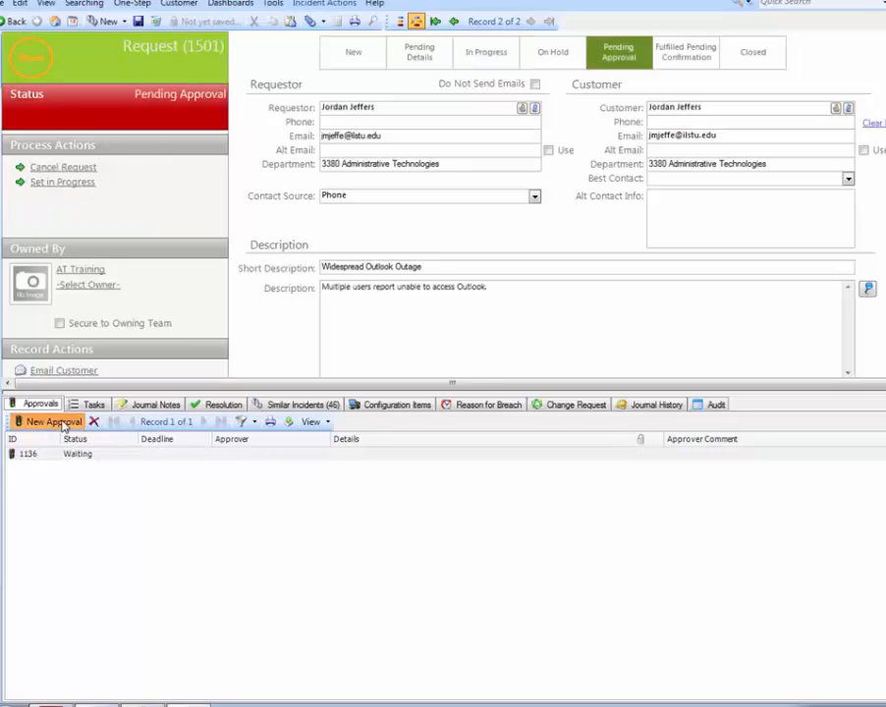
click(92, 485)
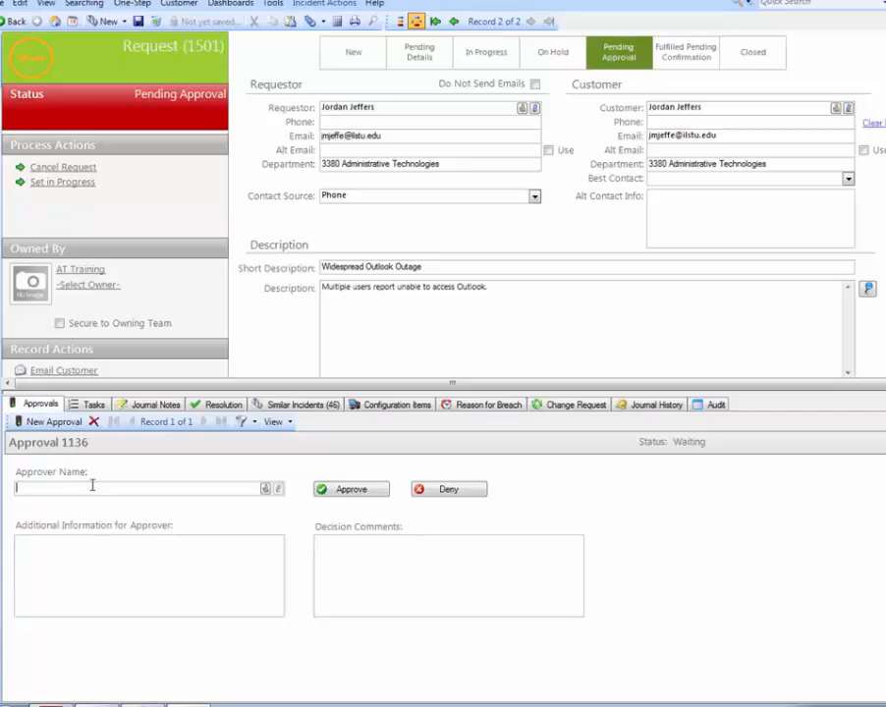
text(jmjeffe)
key(Tab)
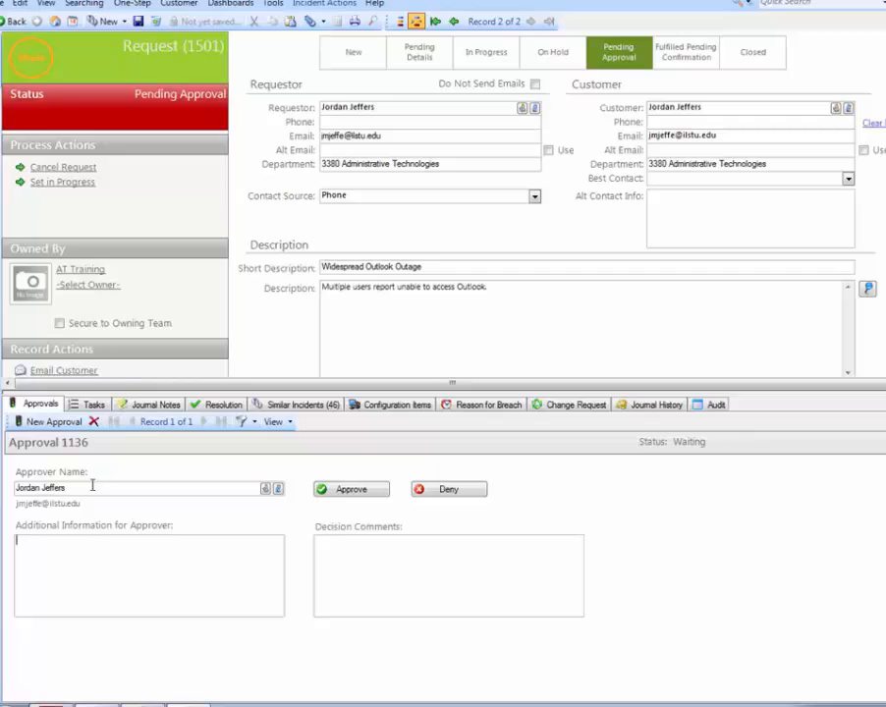
- Enter "Here's some info." as the additional information for the approver, and delete the approval
text(BHere's some info.)
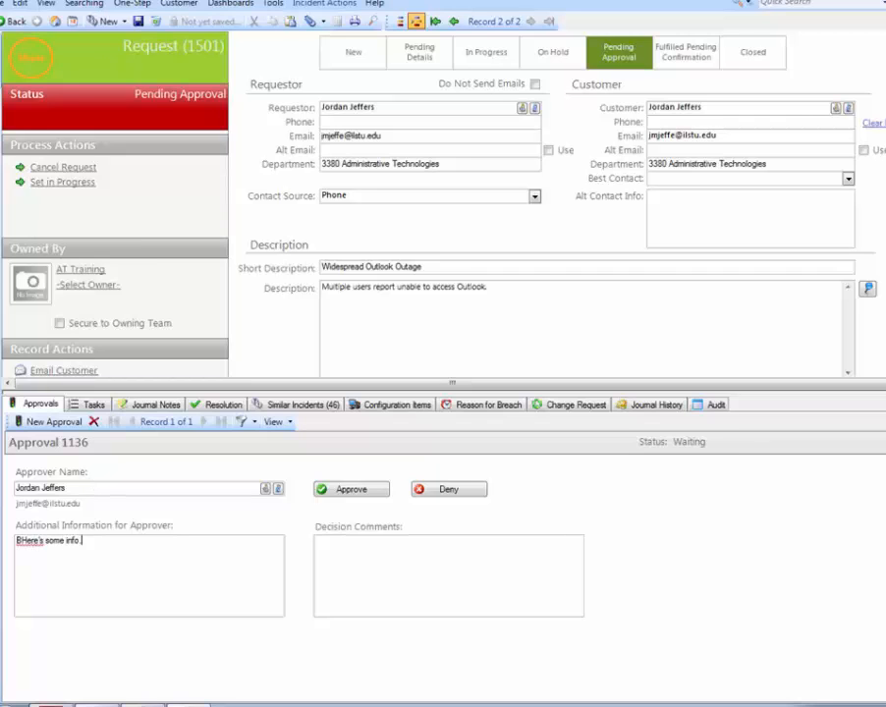
key(Left)
key(Left)
key(Left)
key(Left)
key(Left)
key(Left)
key(Left)
key(Right)
key(BackSpace)
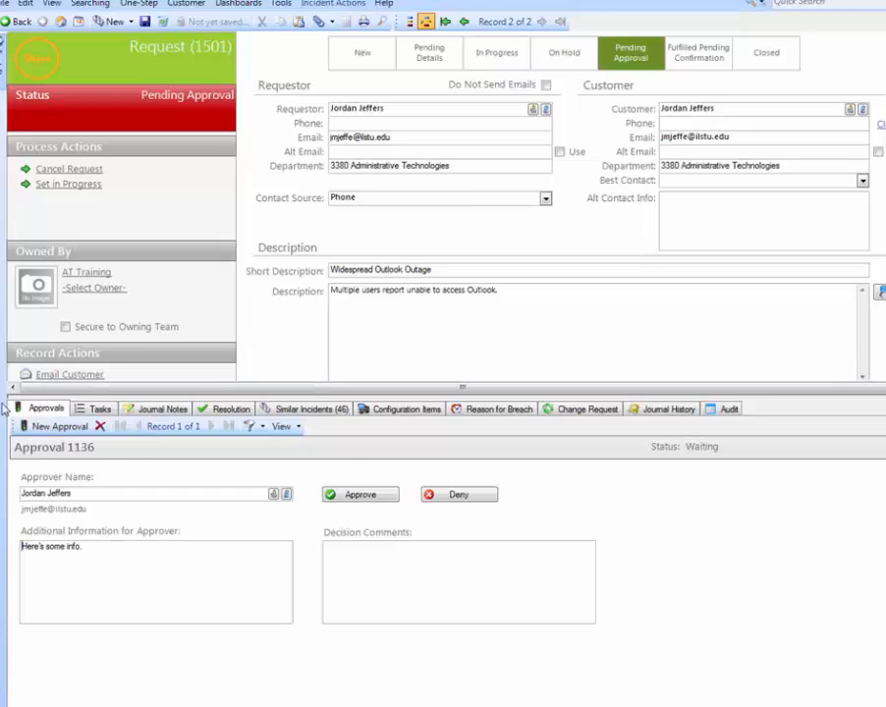
click(100, 428)
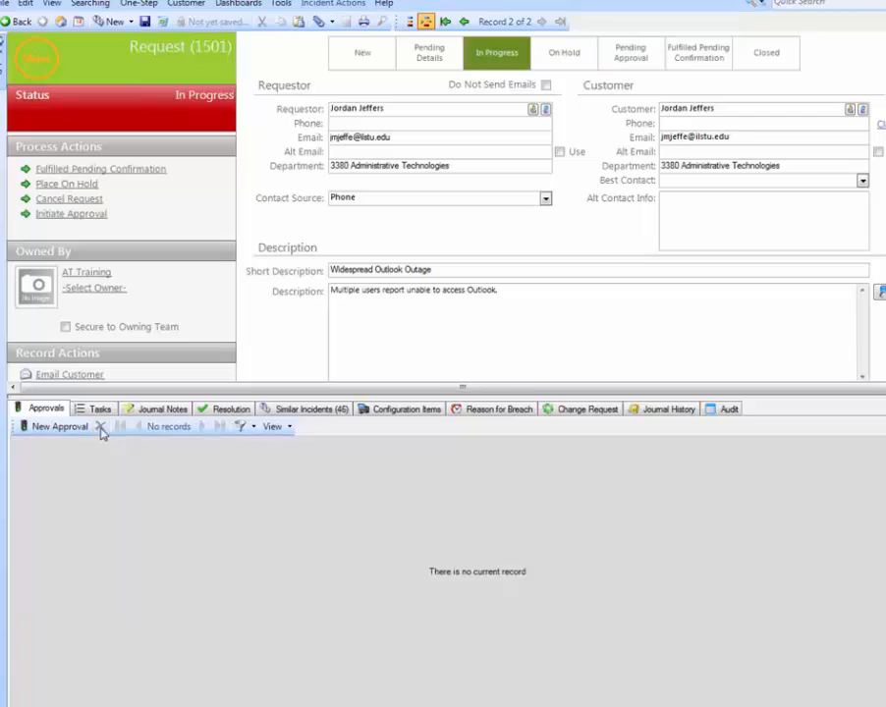
- Enlarge the related records area further and add a new task assigned to the AT Training team without choosing an assignee
click(98, 409)
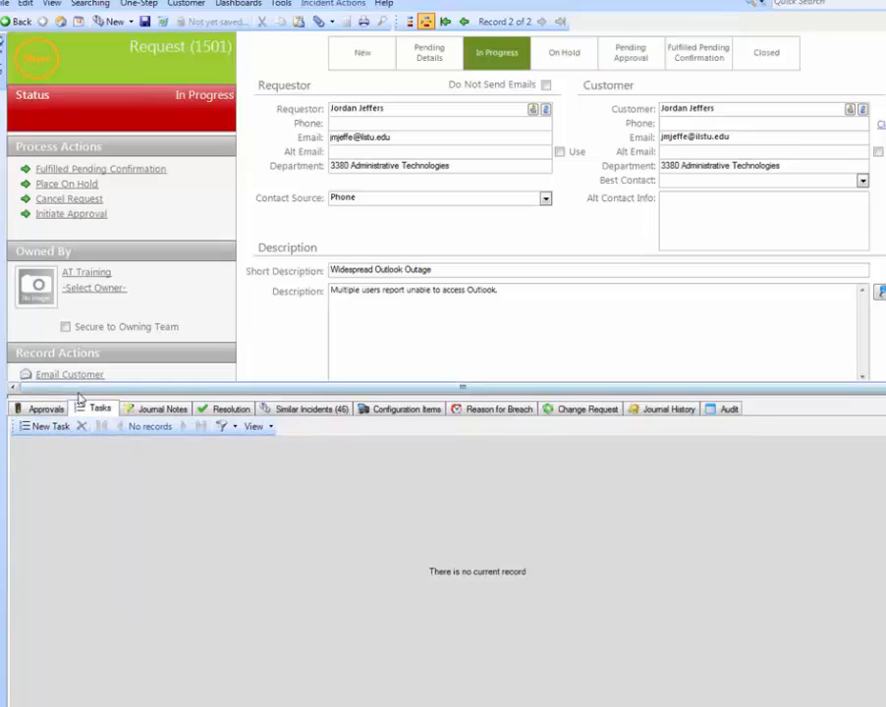
drag(79, 395, 110, 232)
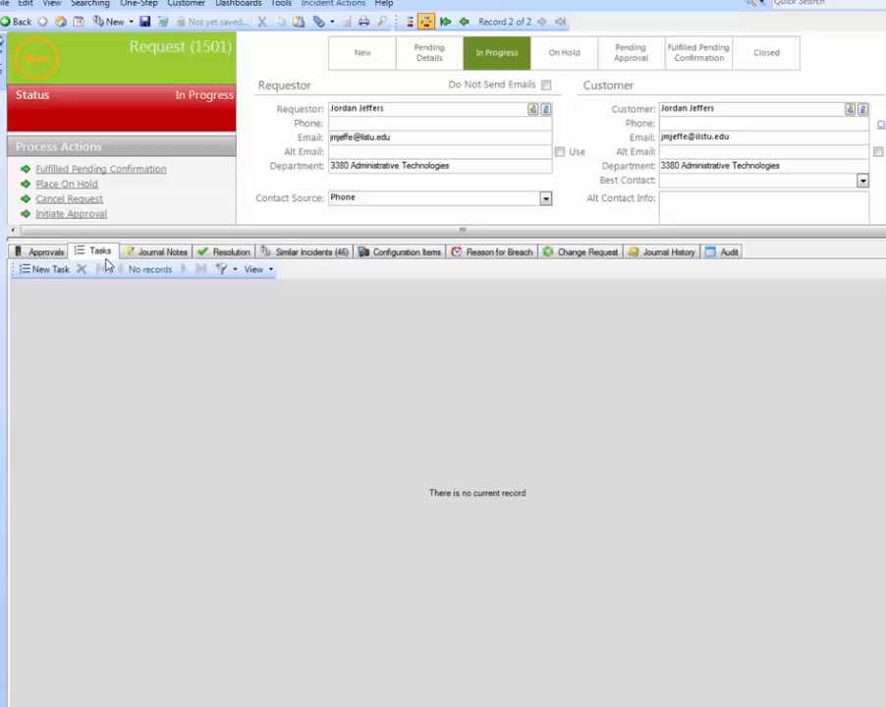
click(44, 277)
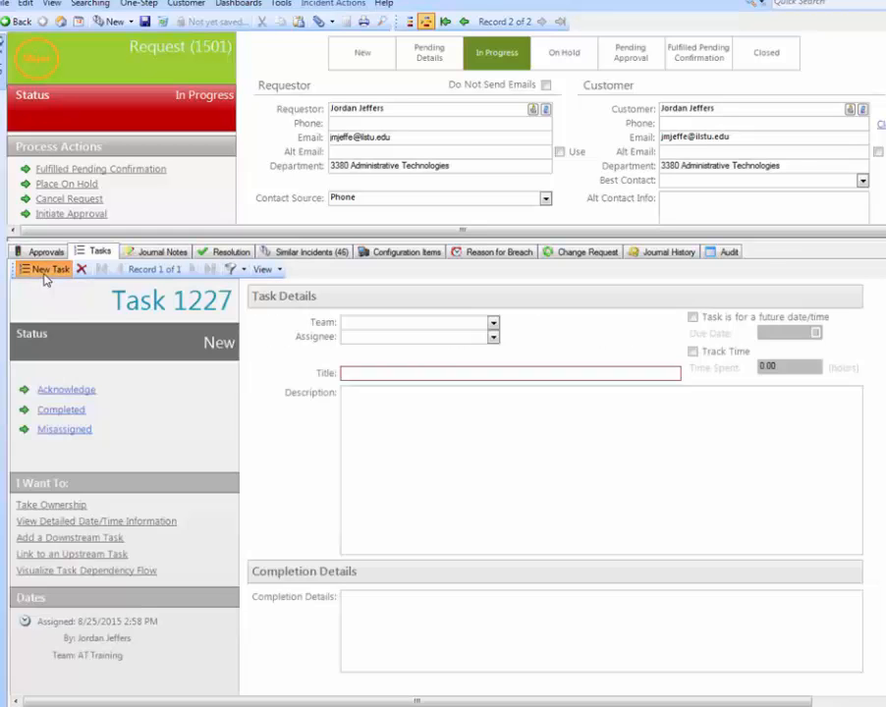
click(493, 323)
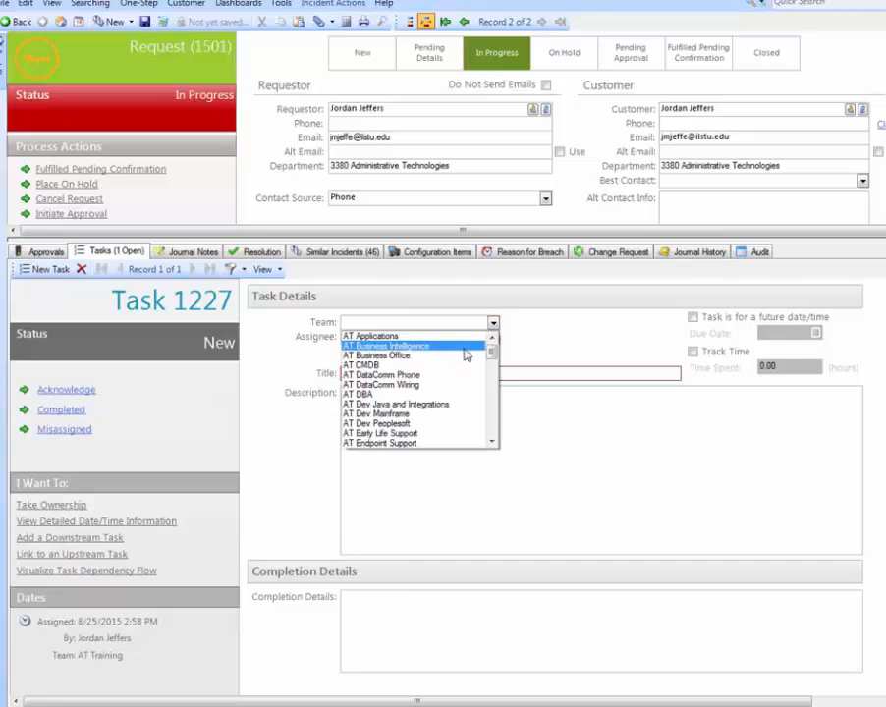
scroll(448, 393, down, 2)
scroll(448, 393, down, 4)
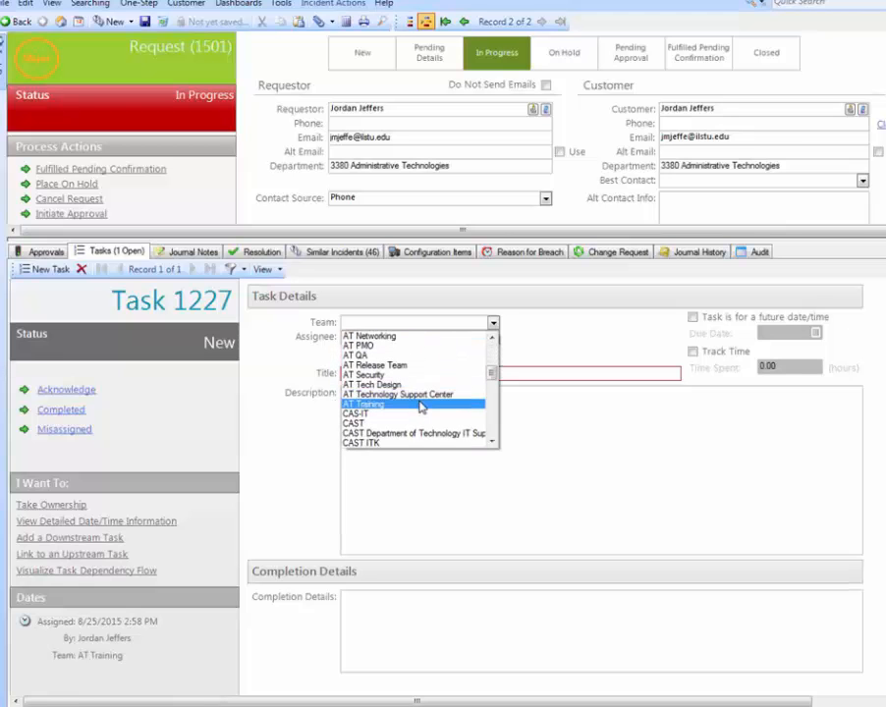
click(420, 404)
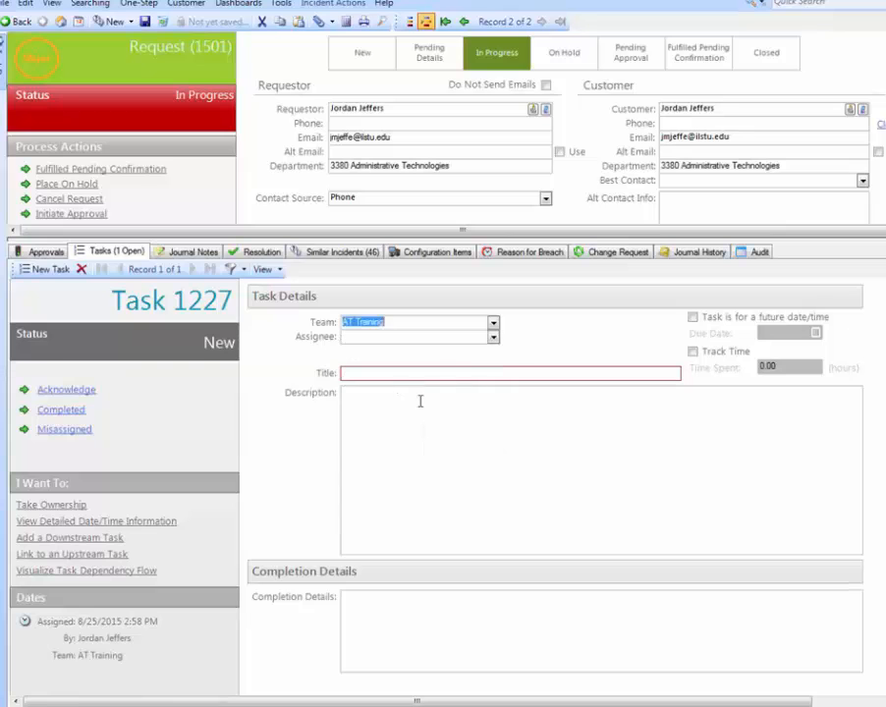
click(493, 338)
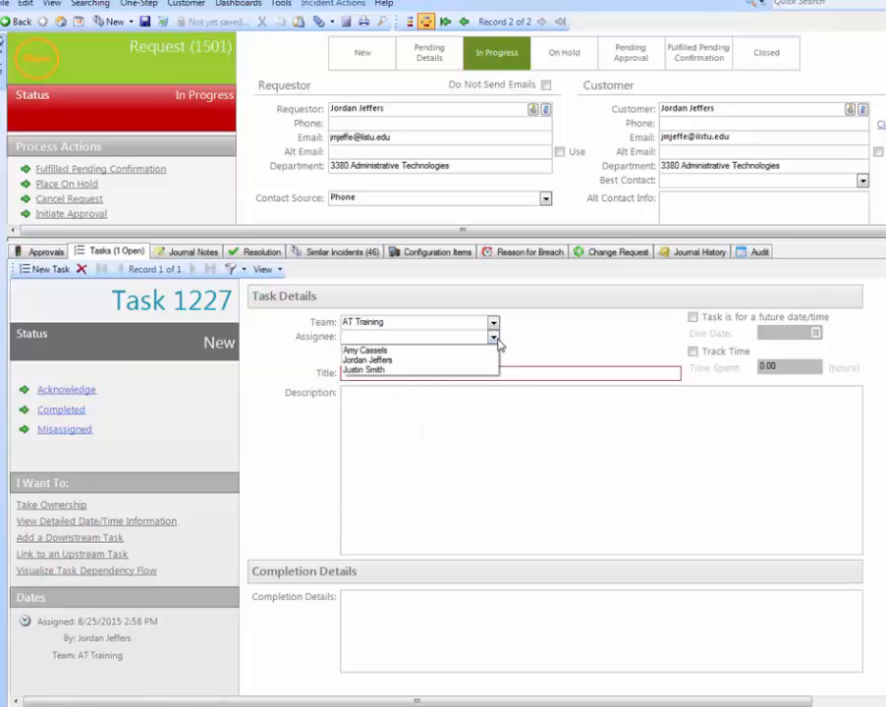
click(548, 369)
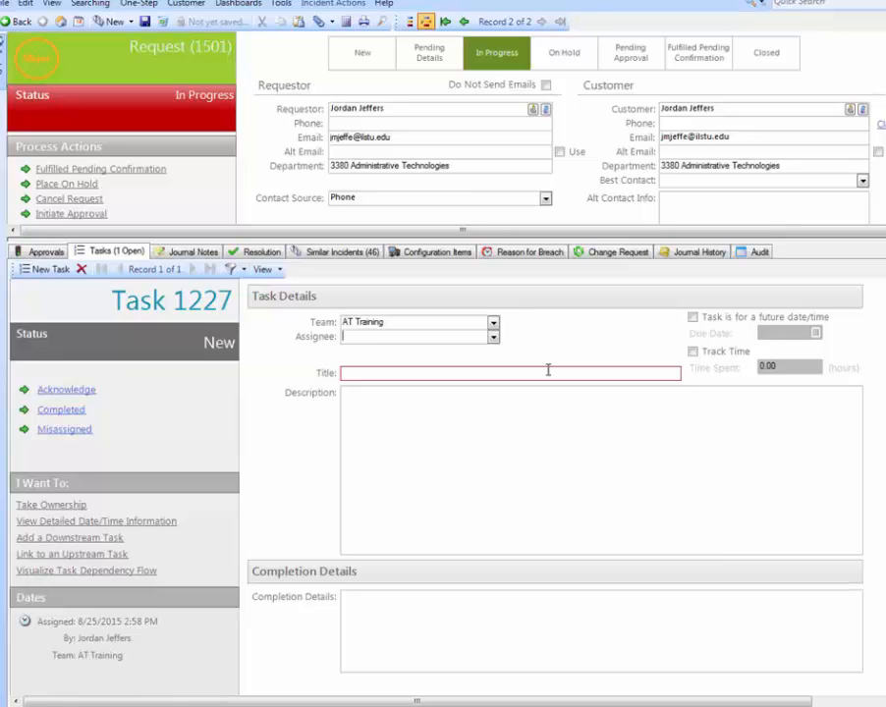
- Fill in the task title "Please add new phone." and description "Here's the description", and delete the task
click(548, 369)
text(PLease add new phone.)
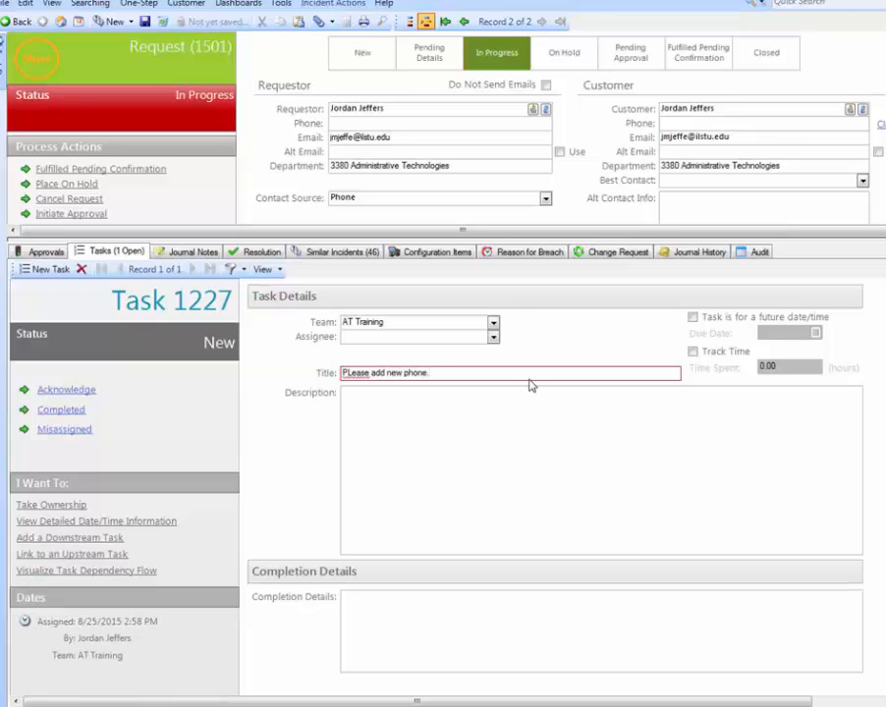
click(486, 417)
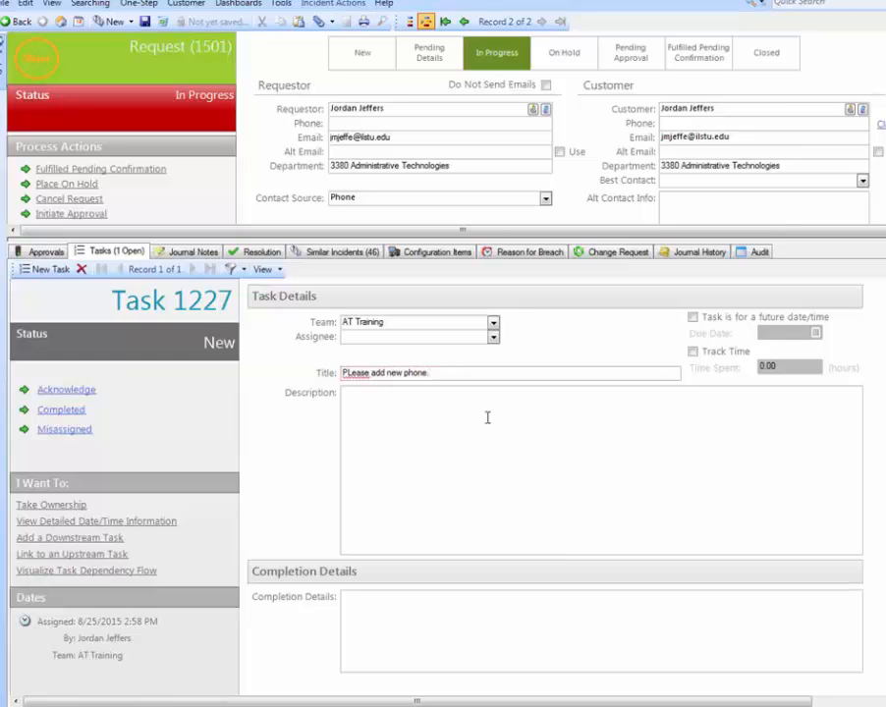
text(HEre's the description)
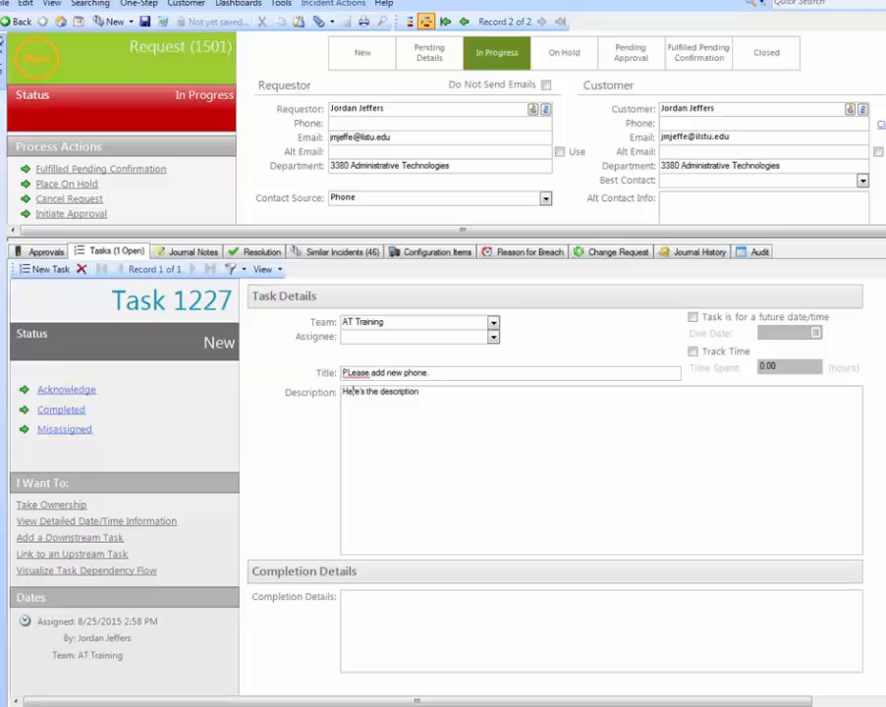
right_click(351, 374)
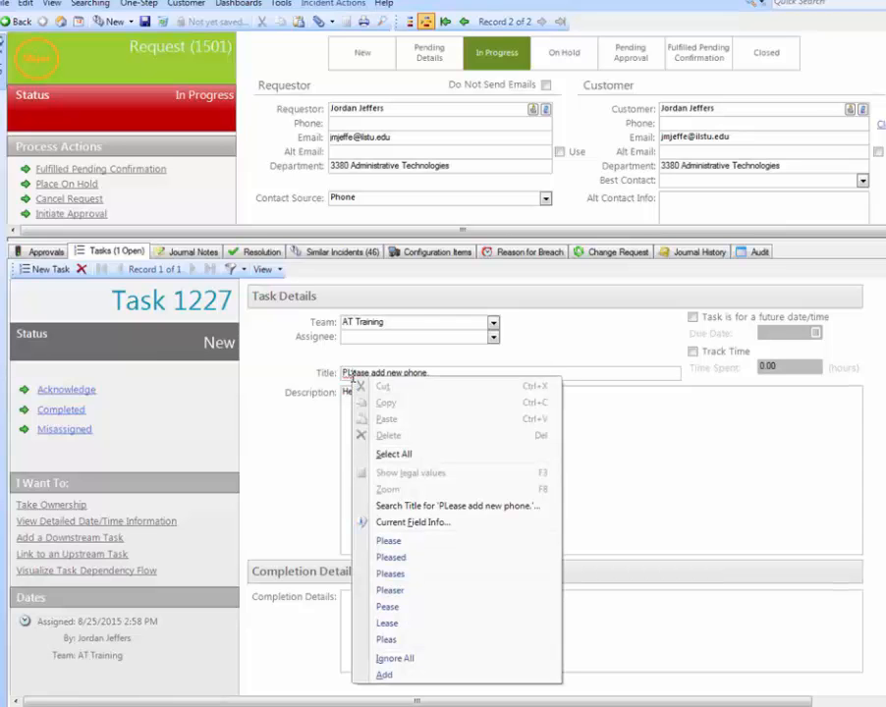
click(352, 373)
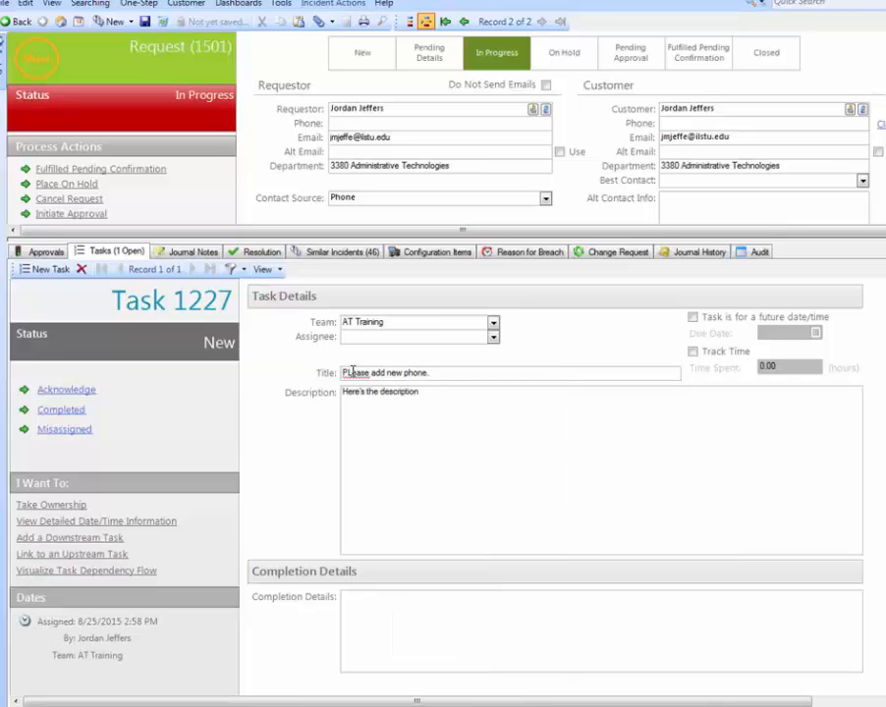
key(BackSpace)
text(l)
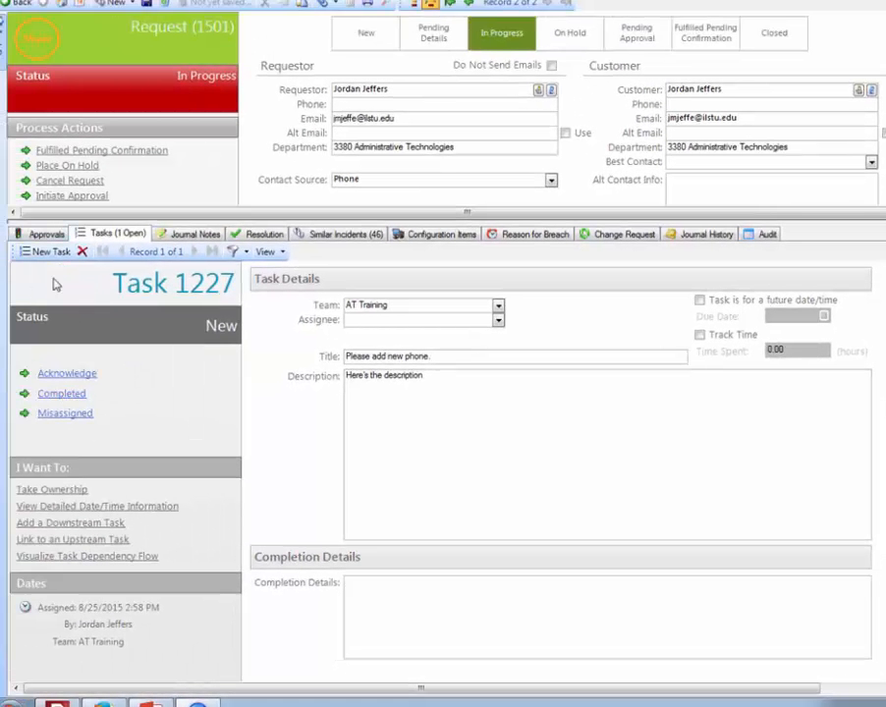
click(83, 252)
- Add a new journal note to the request and mark it Visible in Customer Portal
click(145, 234)
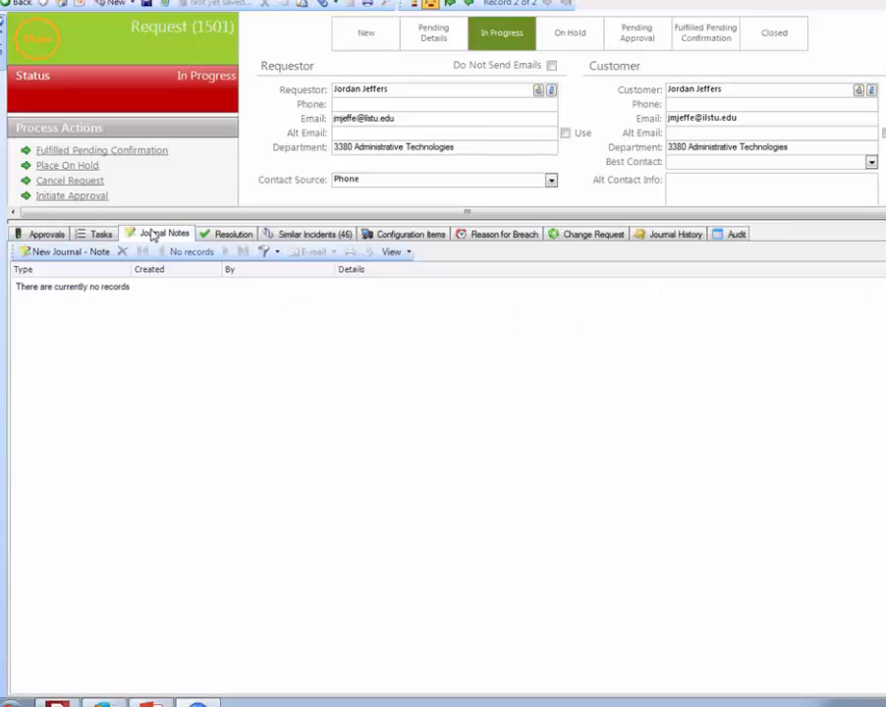
click(96, 257)
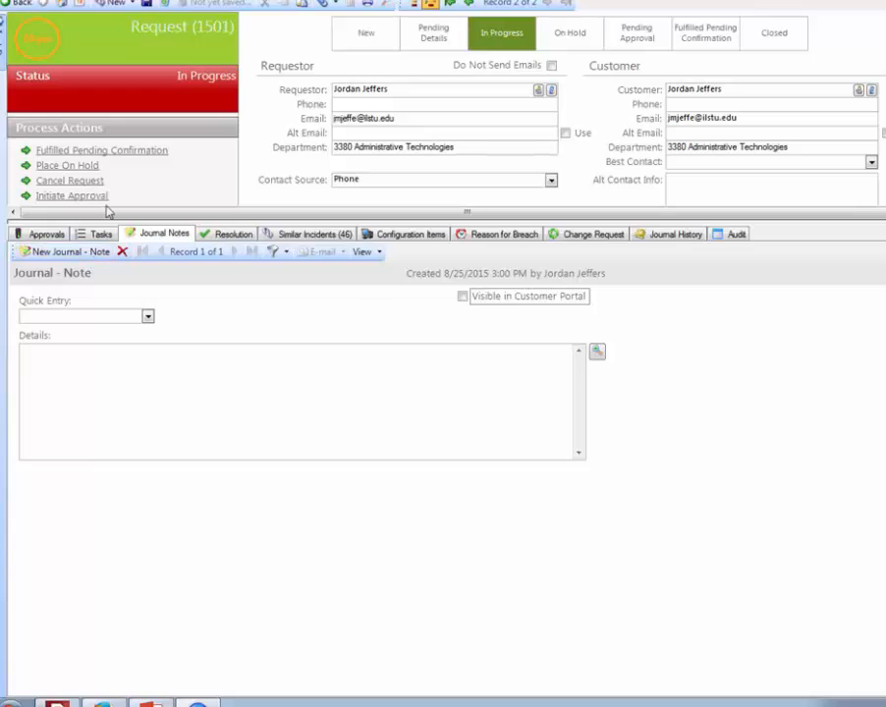
click(463, 297)
- Enter the resolution text "This is text that will show up to customer" for the request
click(215, 238)
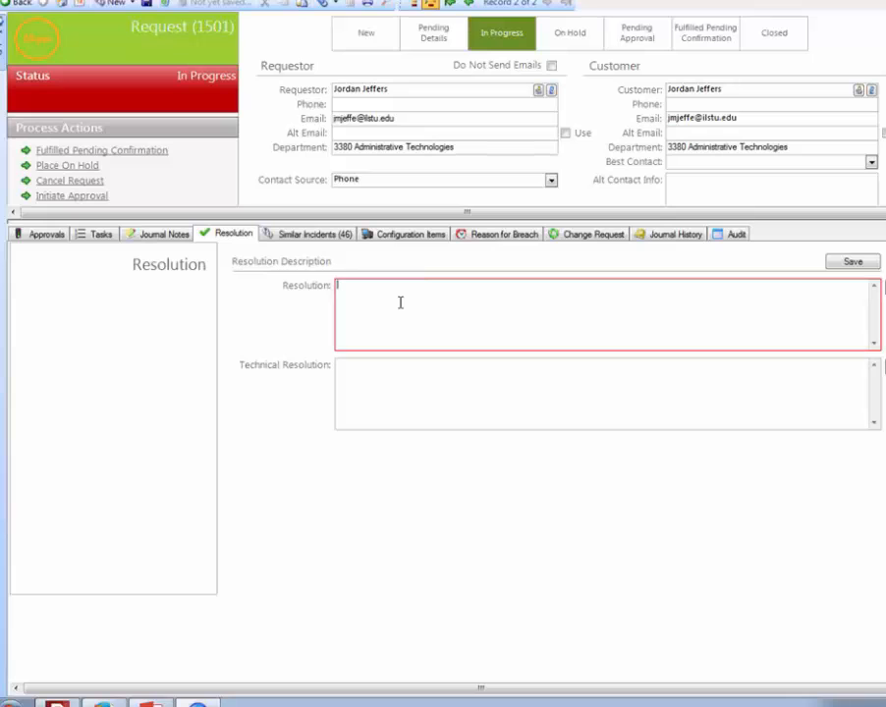
text(This is text that will show up tocustomer)
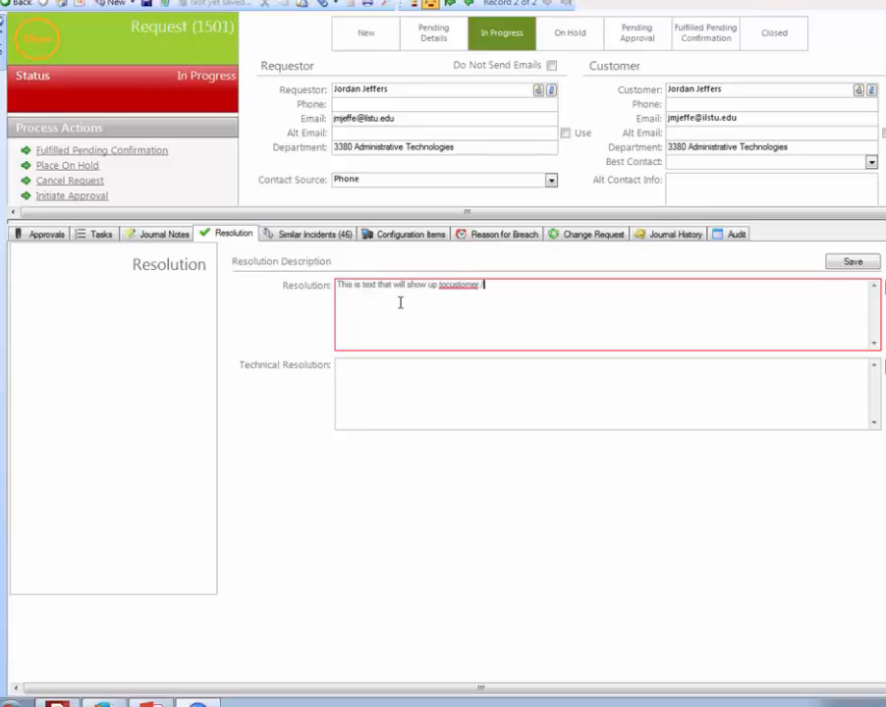
key(BackSpace)
key(Left)
key(Left)
key(Left)
key(Left)
key(Left)
key(Left)
key(Left)
key(Left)
key(End)
text(.)
click(402, 371)
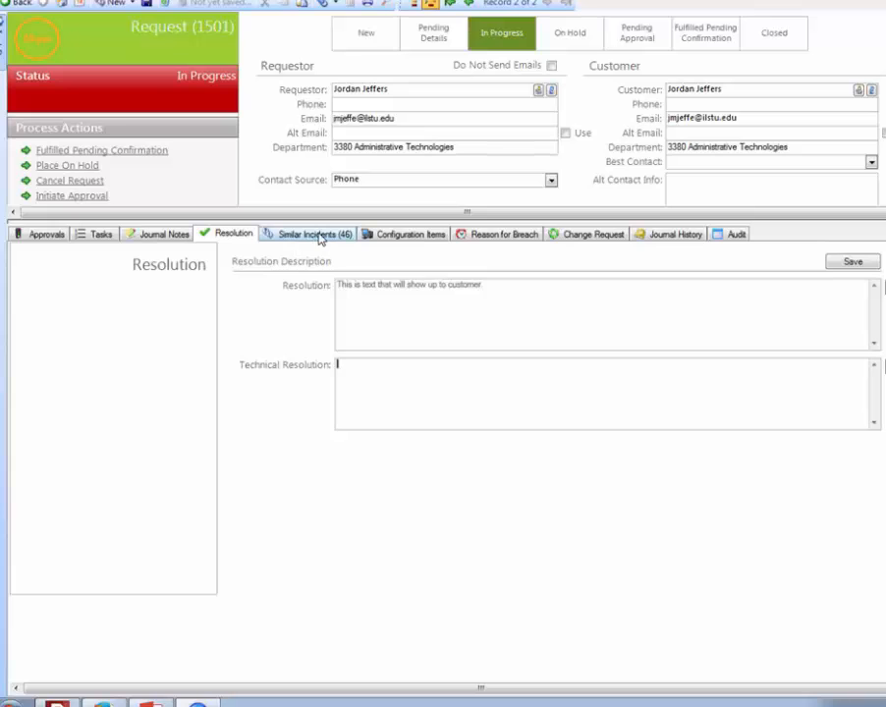
- Examine the request's Primary CI field and the existing configuration items for all customers, without linking any
click(391, 236)
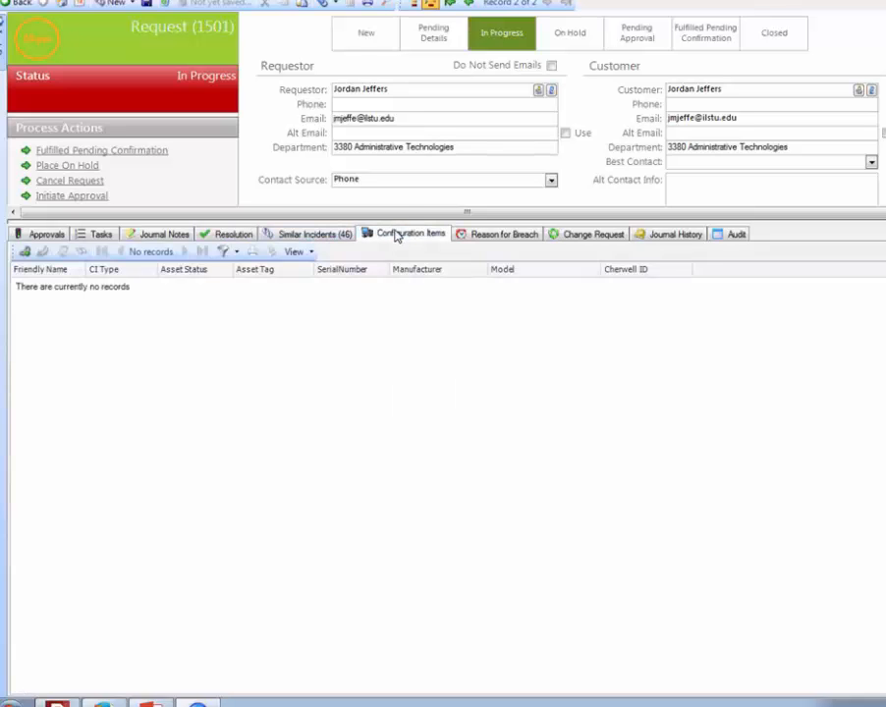
drag(414, 224, 463, 505)
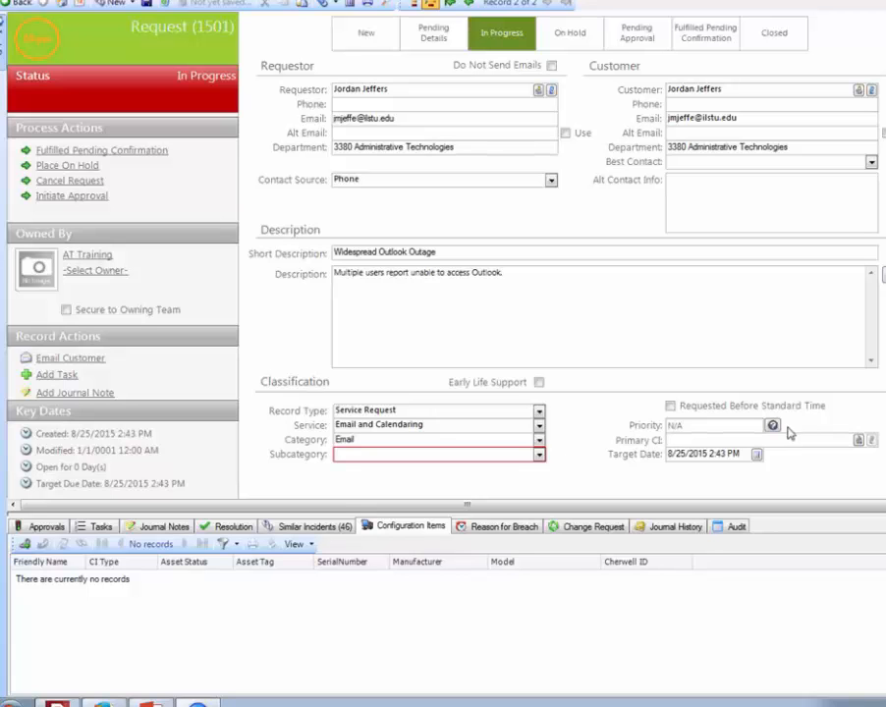
drag(420, 511, 432, 383)
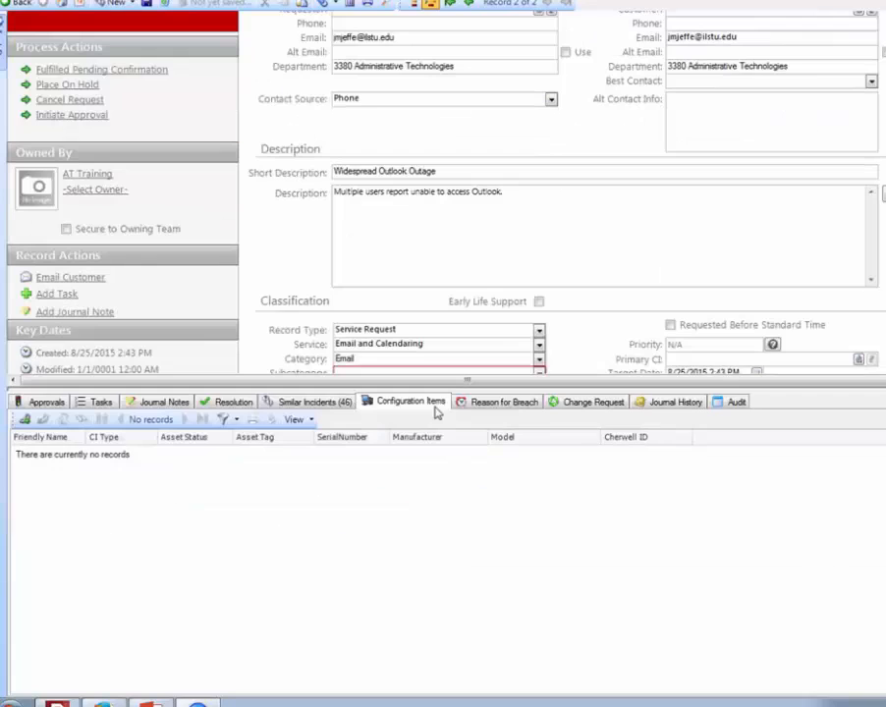
click(25, 420)
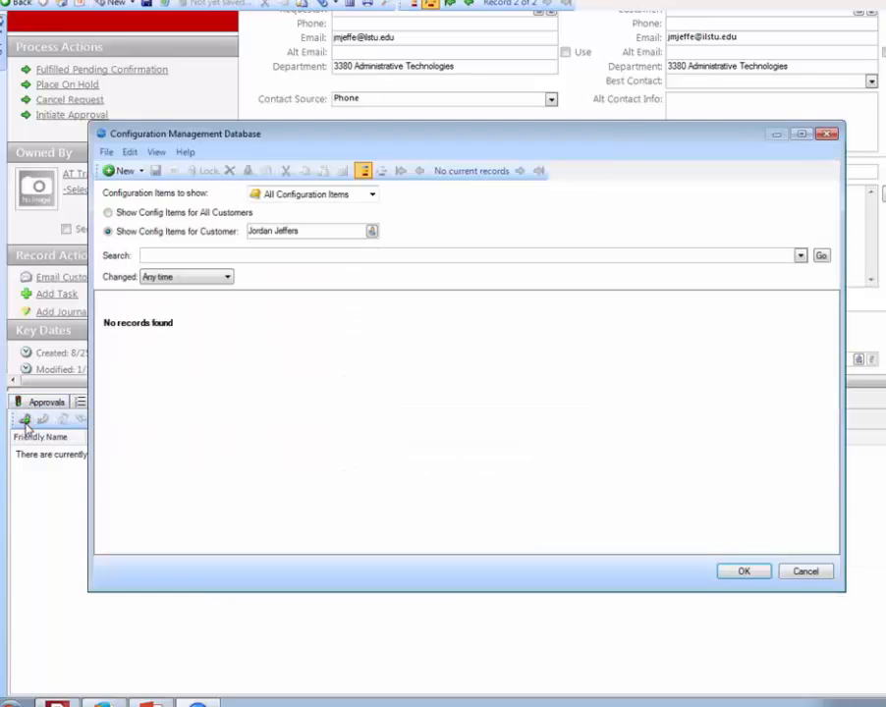
click(108, 212)
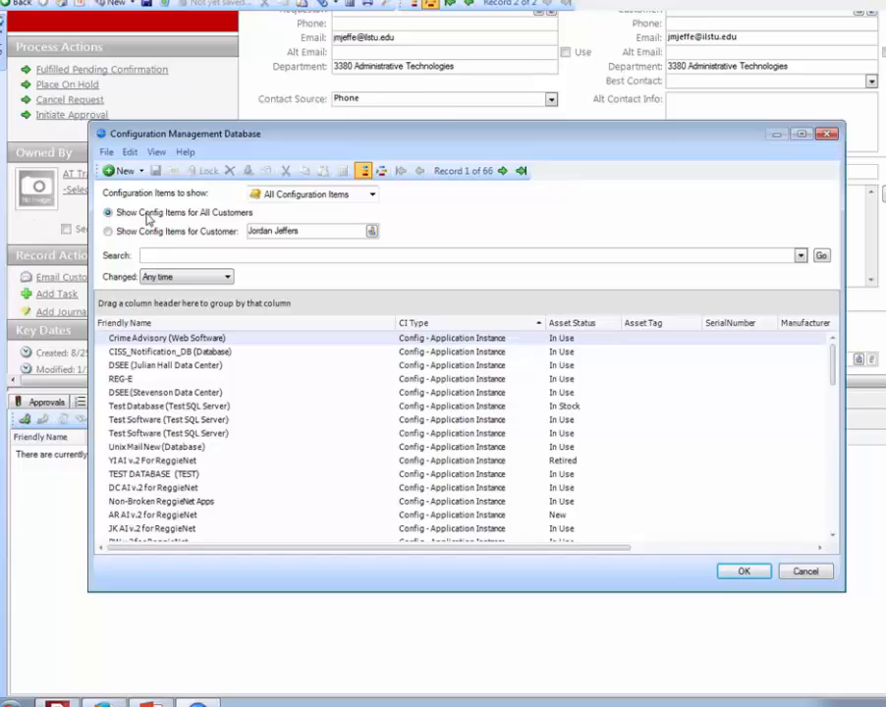
click(804, 571)
- Examine the available Reason for Breach options for the request without choosing one
click(503, 402)
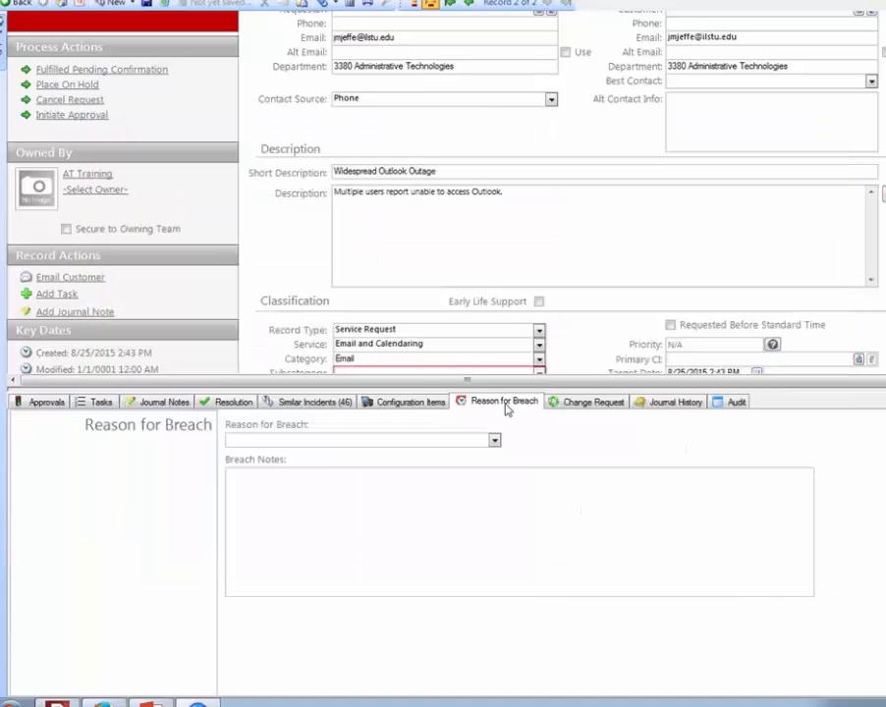
click(495, 441)
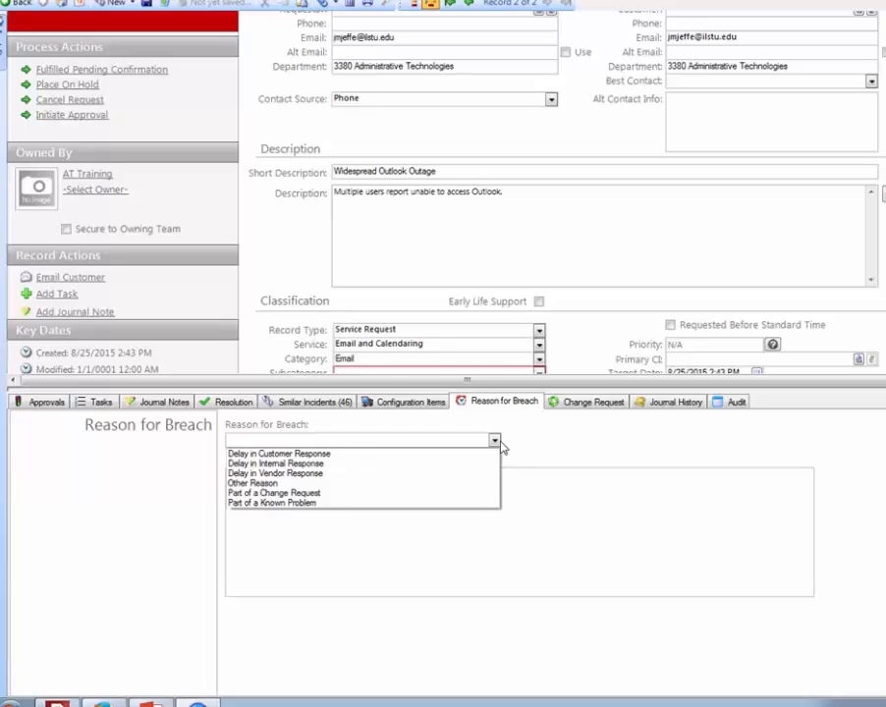
click(546, 511)
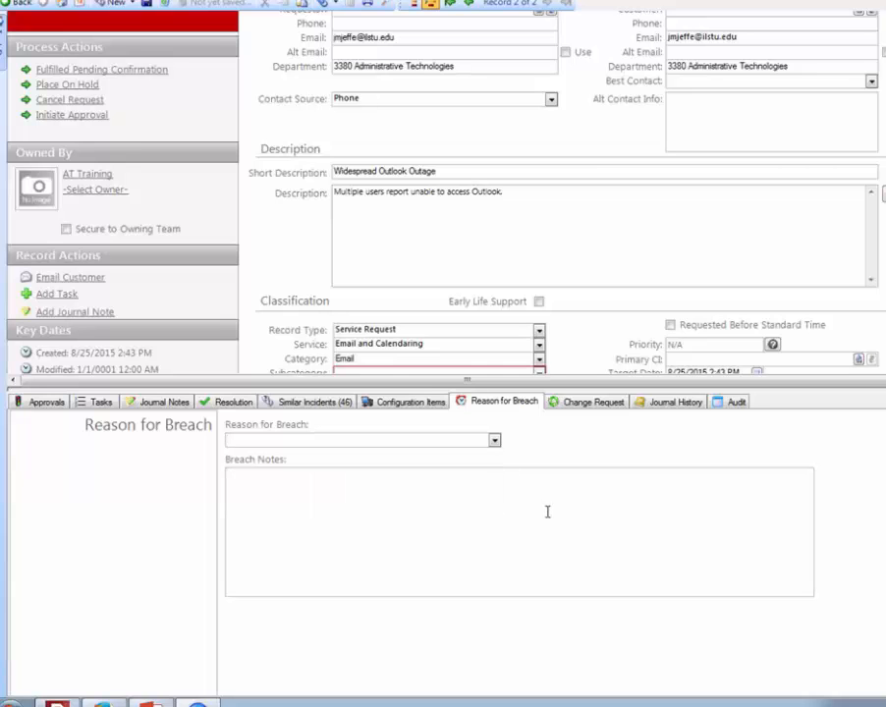
- Link the existing change request 1116, "OTW New ReggieNet AI Engine", to the service request
click(577, 409)
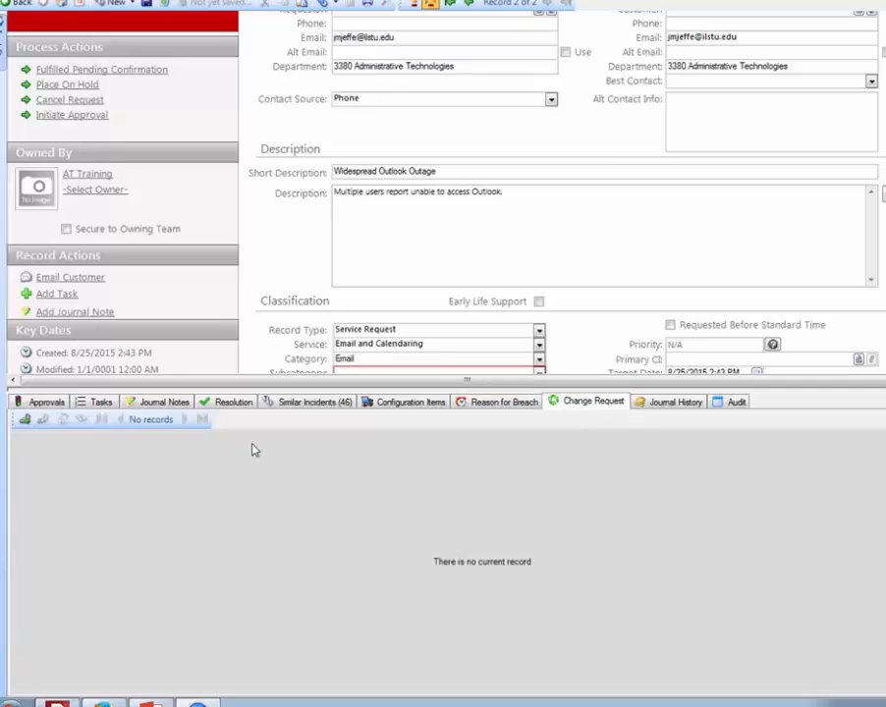
click(26, 419)
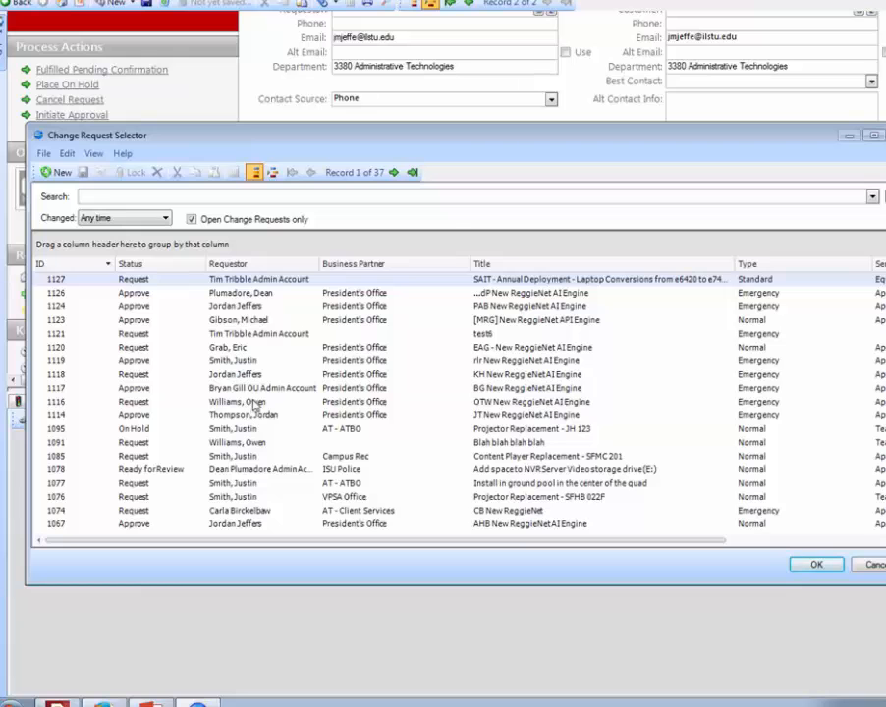
double_click(253, 402)
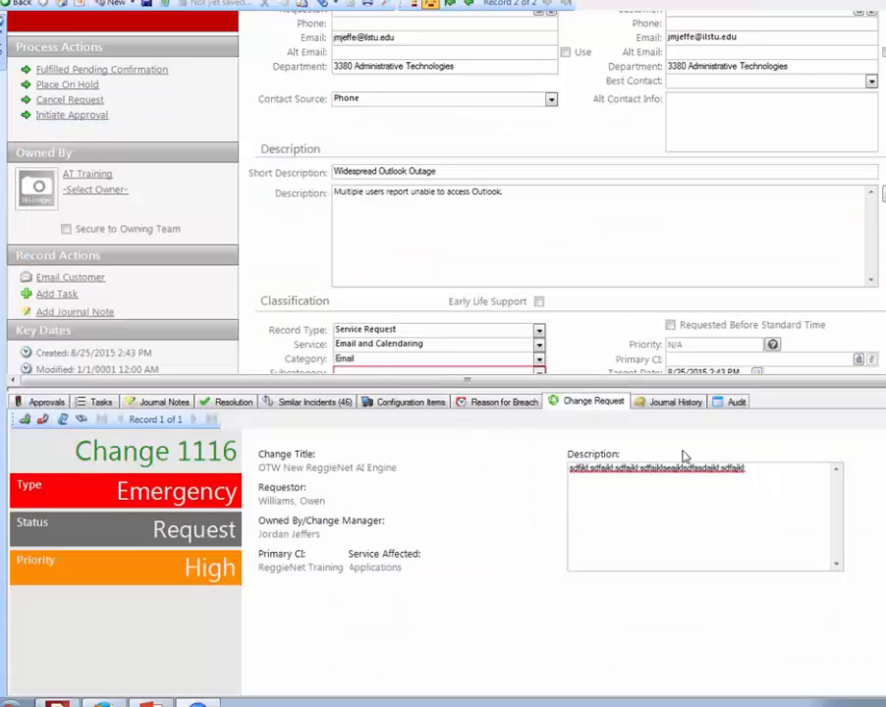
- Examine the service request's journal history and its full record audit details
click(643, 411)
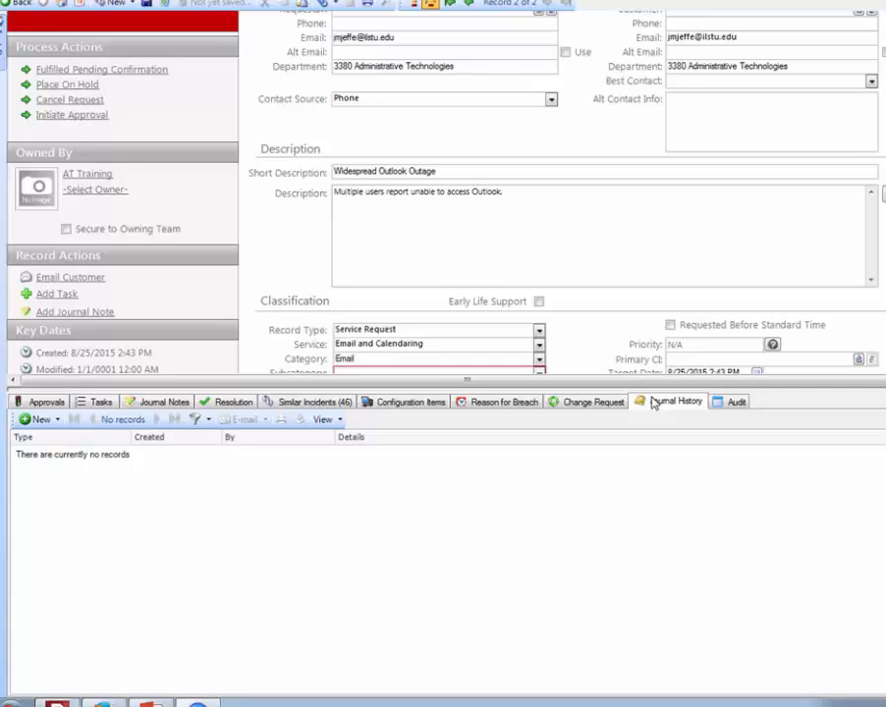
click(735, 403)
drag(729, 386, 729, 244)
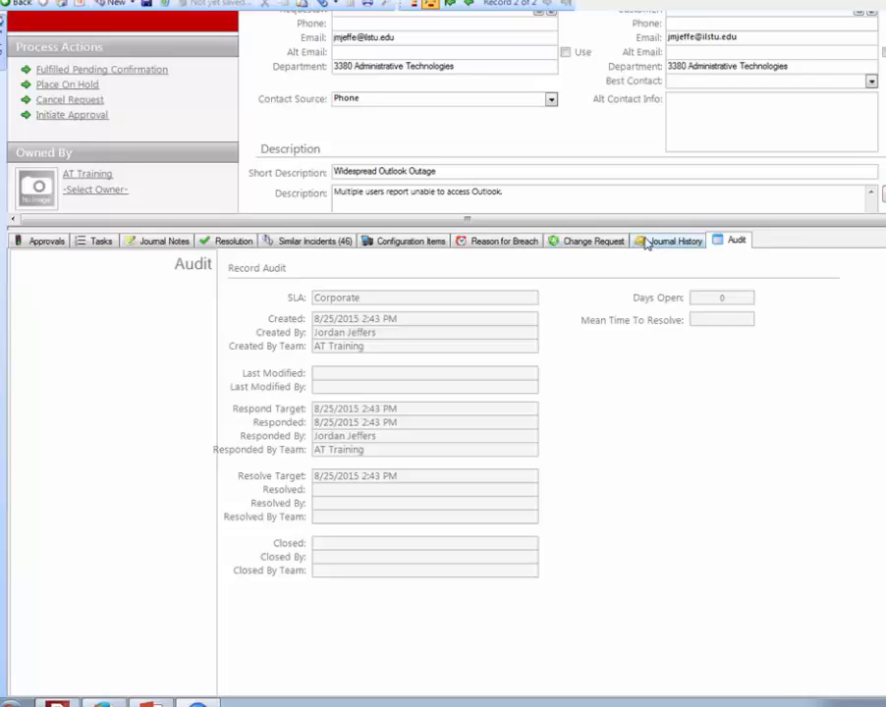
- Change the record type from Service Request to Incident in the classification section
drag(652, 227, 658, 538)
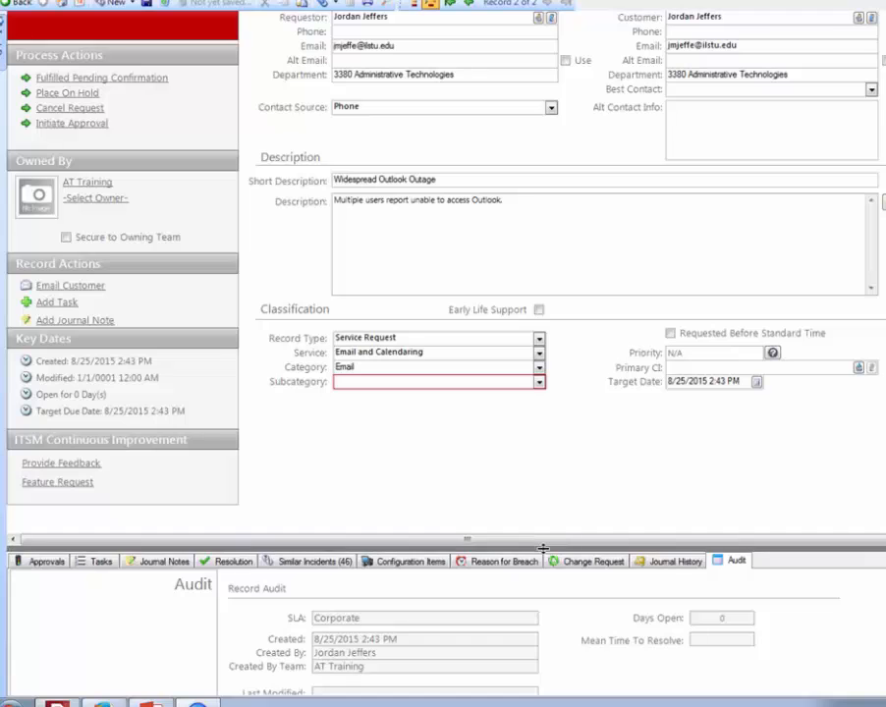
drag(542, 548, 511, 528)
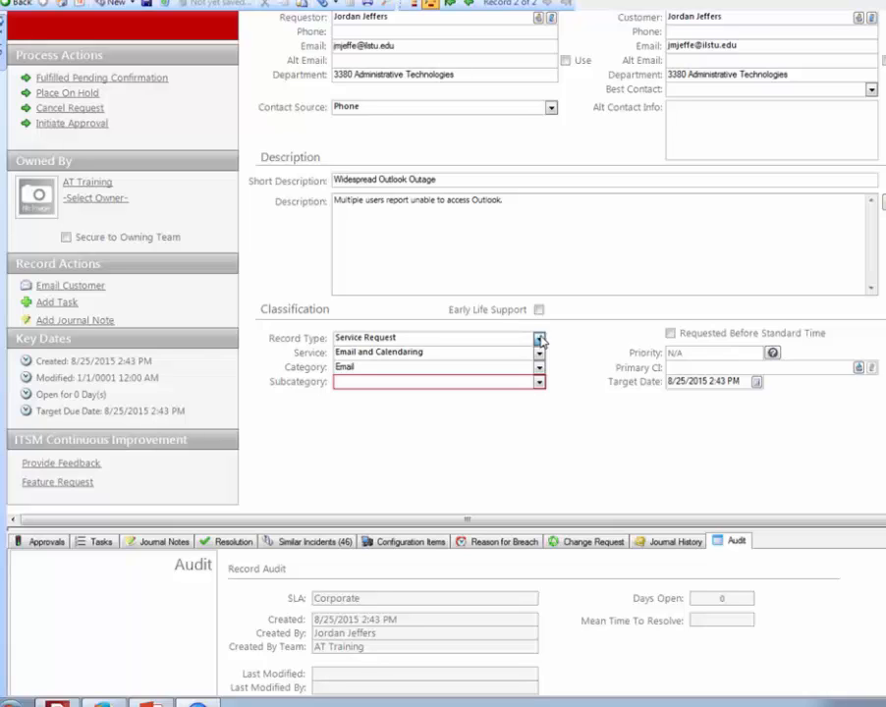
click(539, 339)
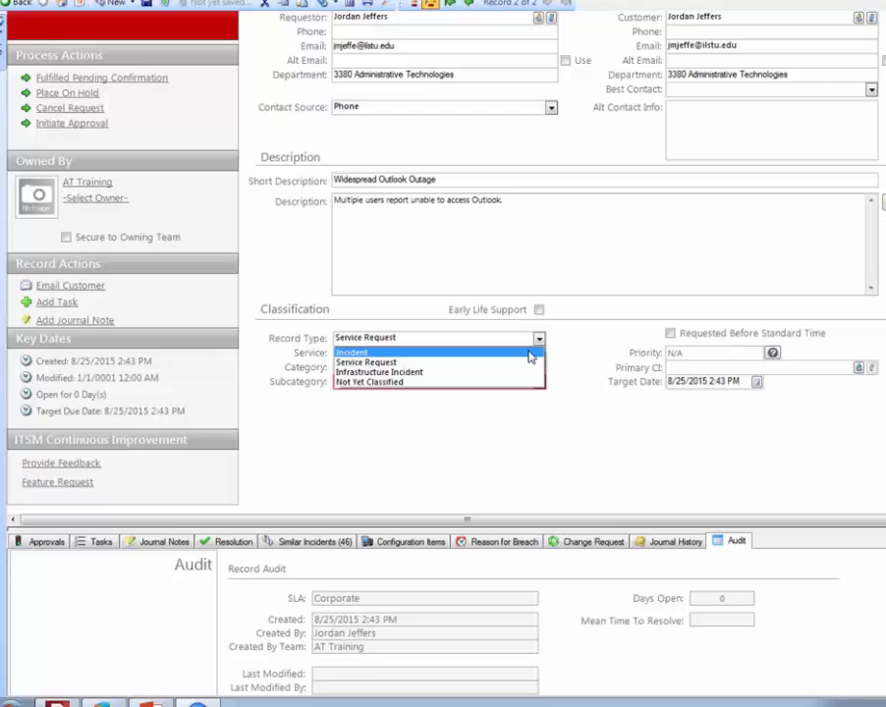
click(528, 353)
- Examine the incident's Initial Support, Tasks and Journal Notes areas
drag(429, 519, 447, 341)
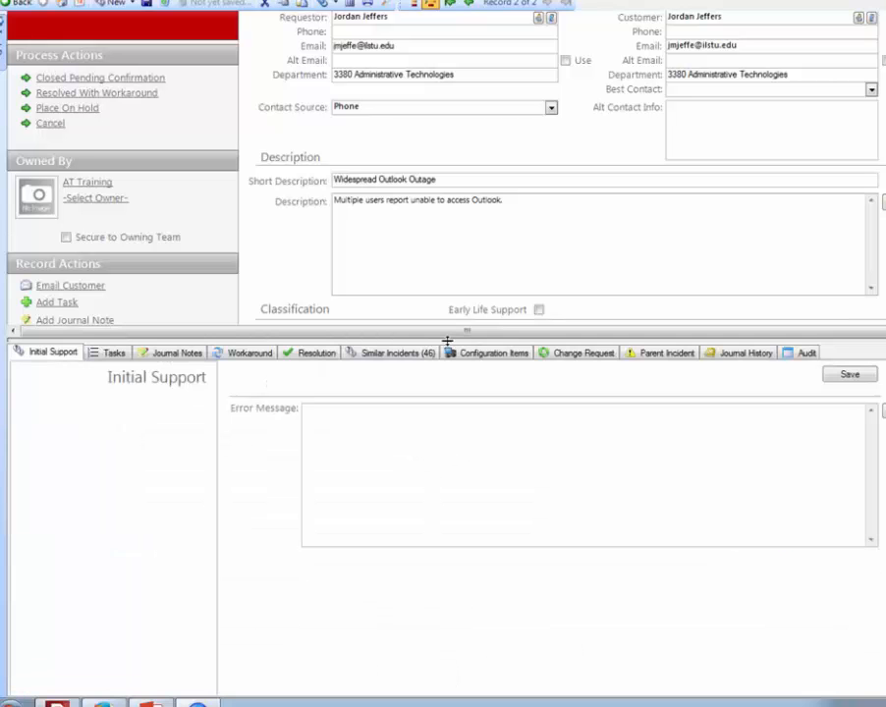
click(406, 472)
click(108, 354)
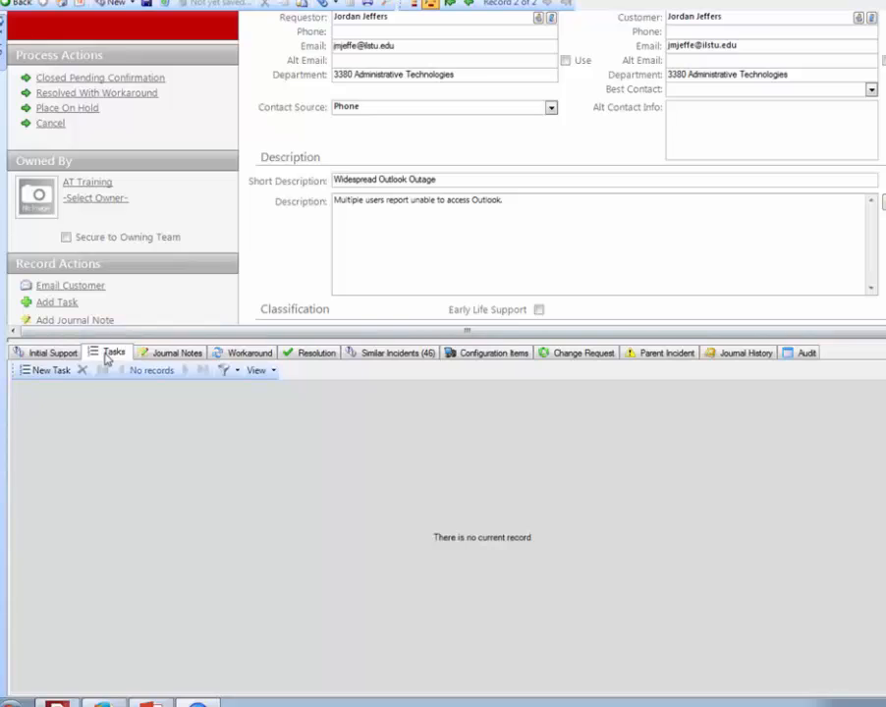
click(171, 356)
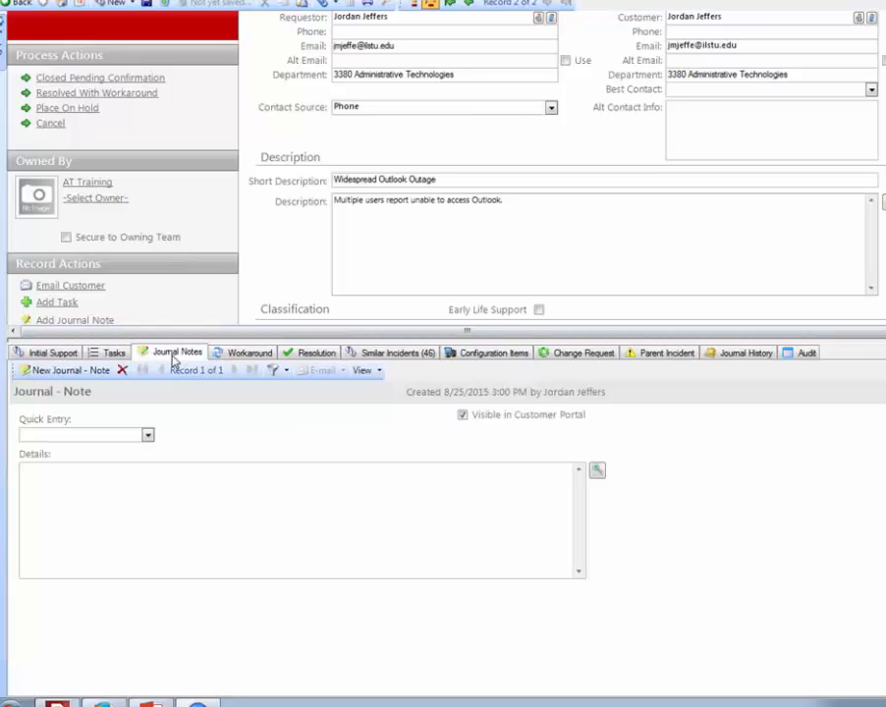
- In the incident's workaround details, set Yes for removing the workaround upon close and Yes for workaround has been removed
click(238, 356)
click(415, 407)
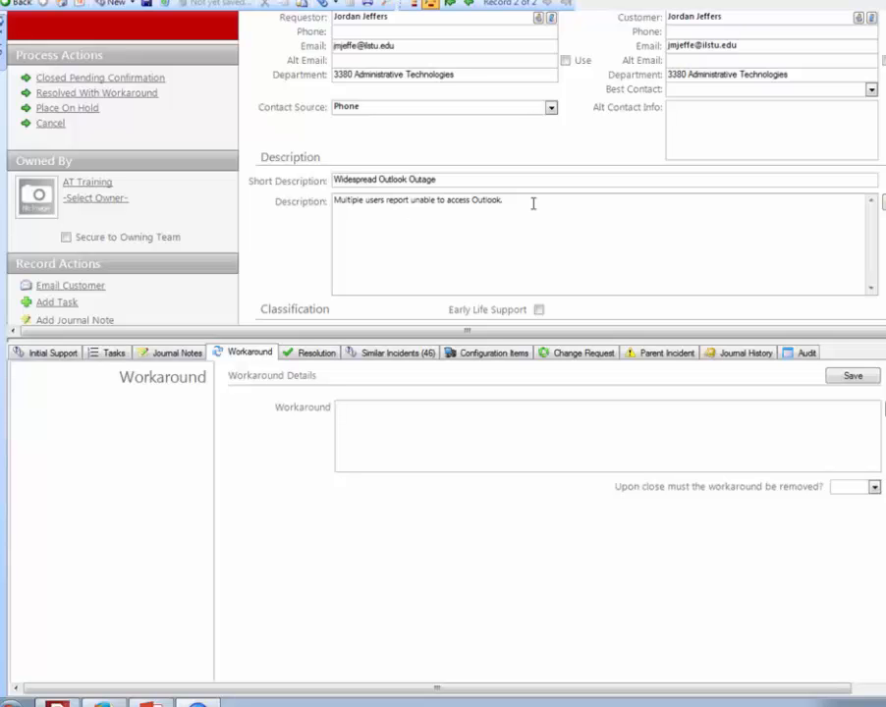
scroll(657, 65, up, 3)
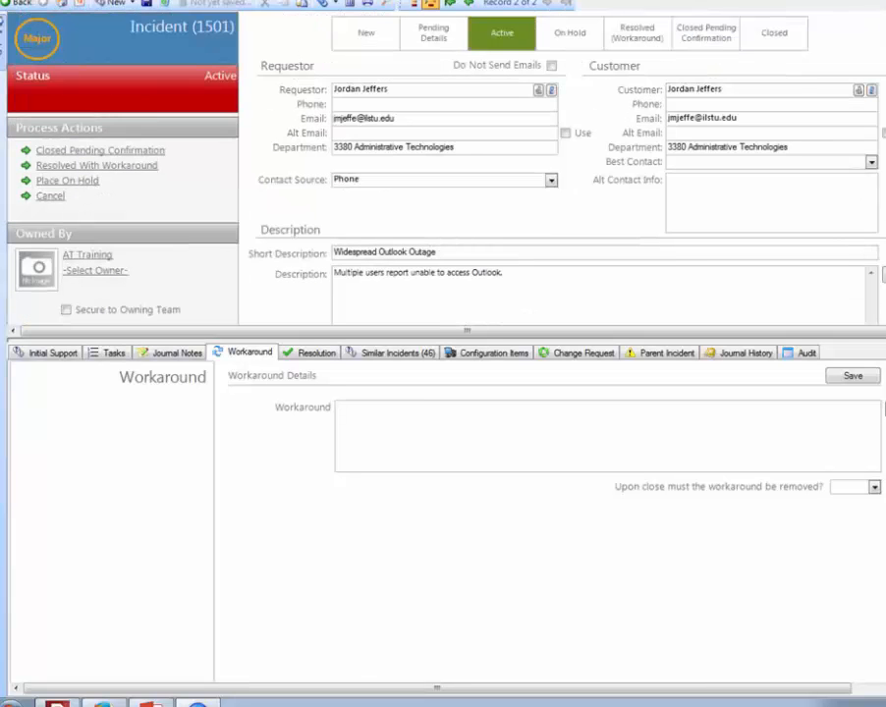
click(594, 421)
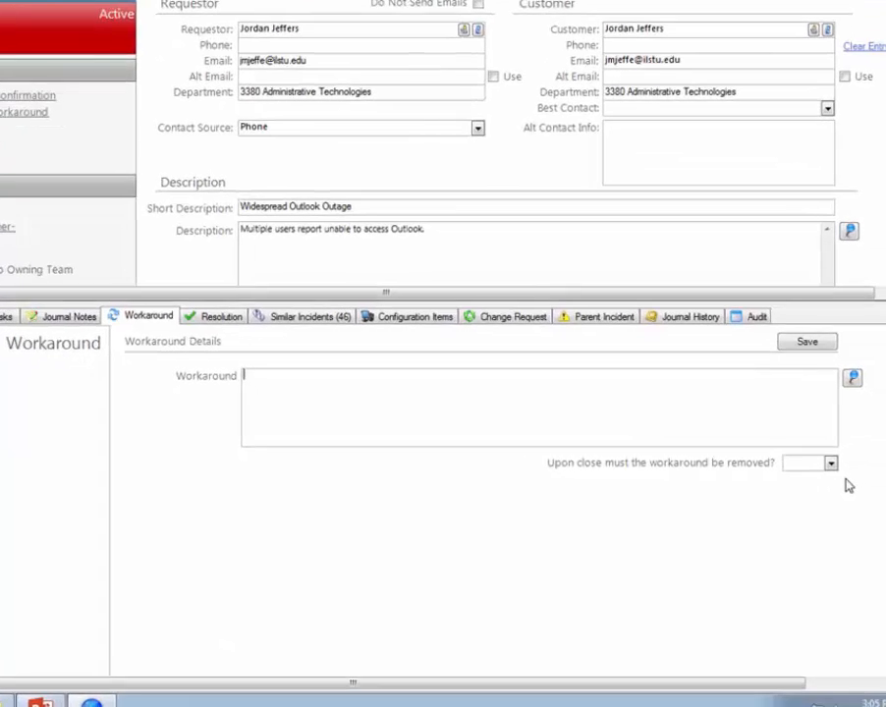
click(789, 441)
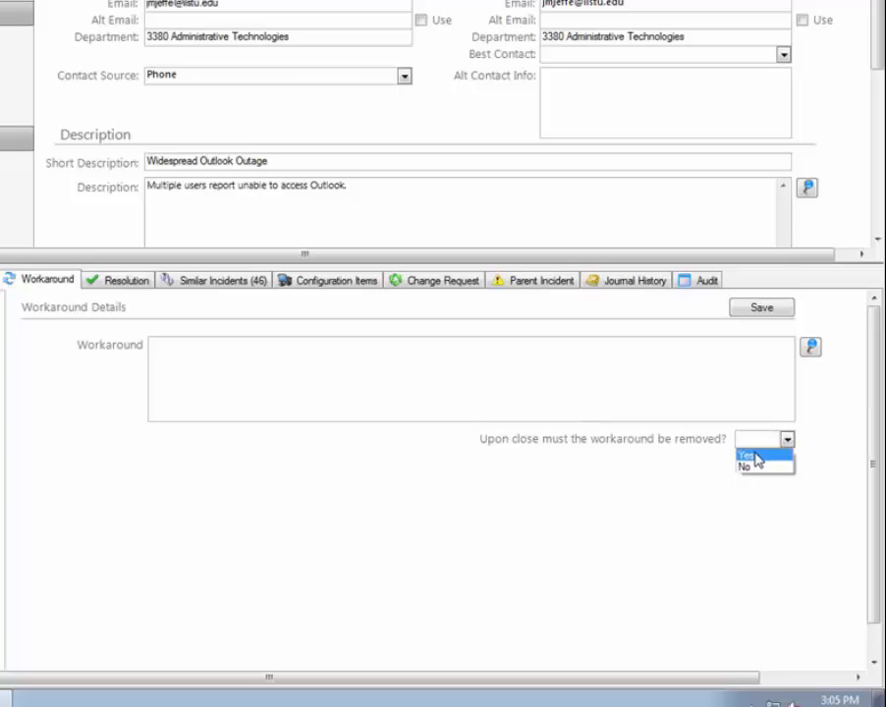
click(755, 456)
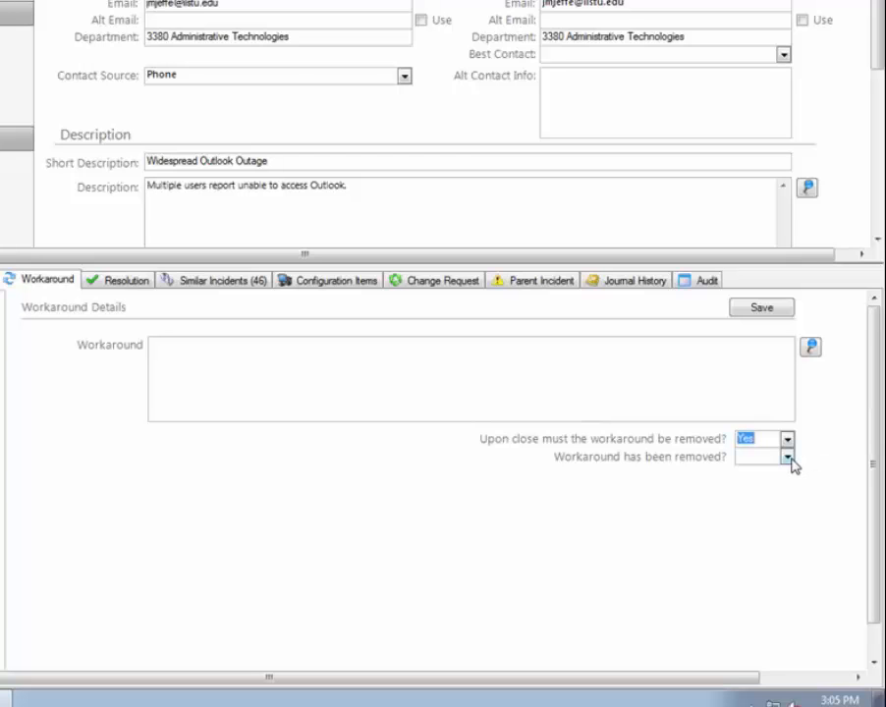
click(788, 460)
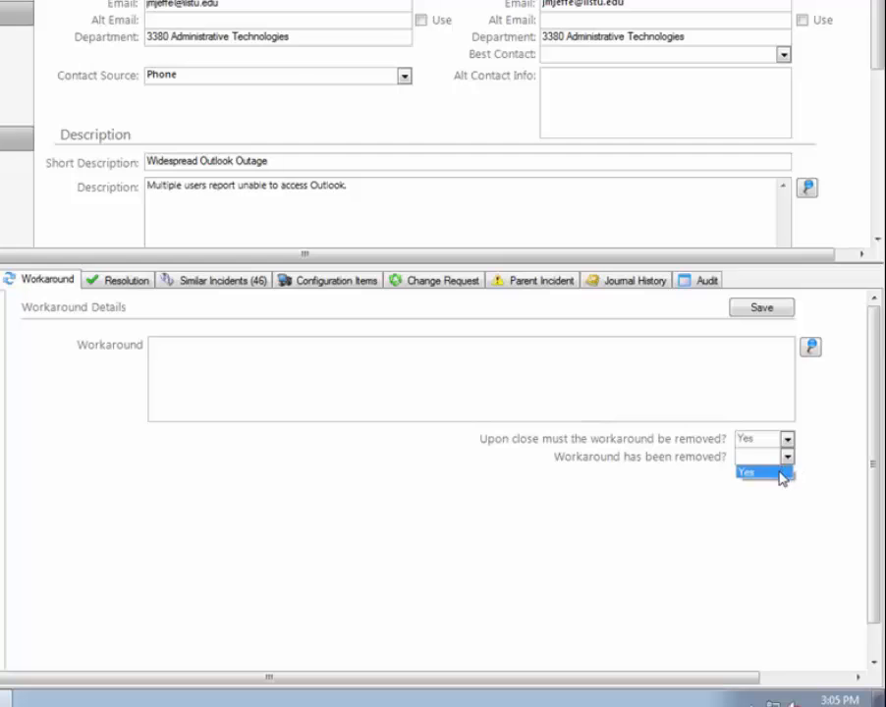
click(776, 473)
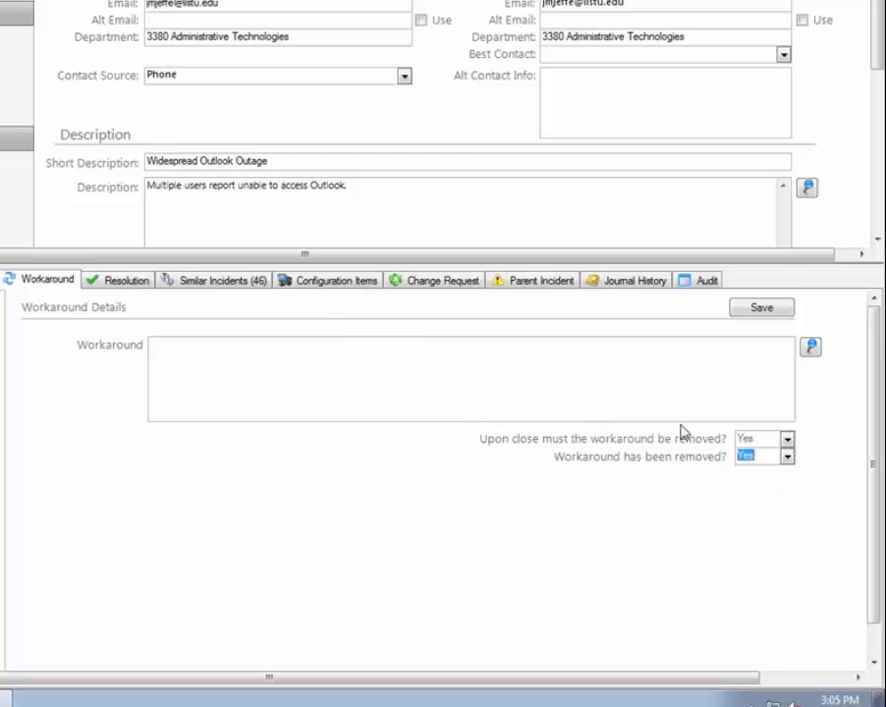
- Examine the incident's resolution fields, similar incidents, configuration items and change request areas
click(99, 285)
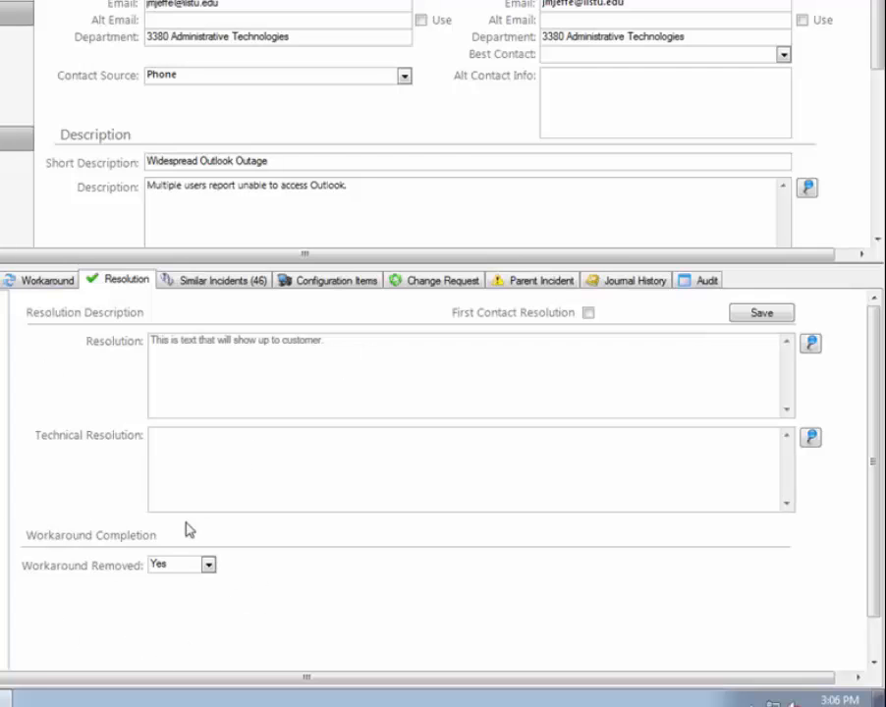
click(213, 281)
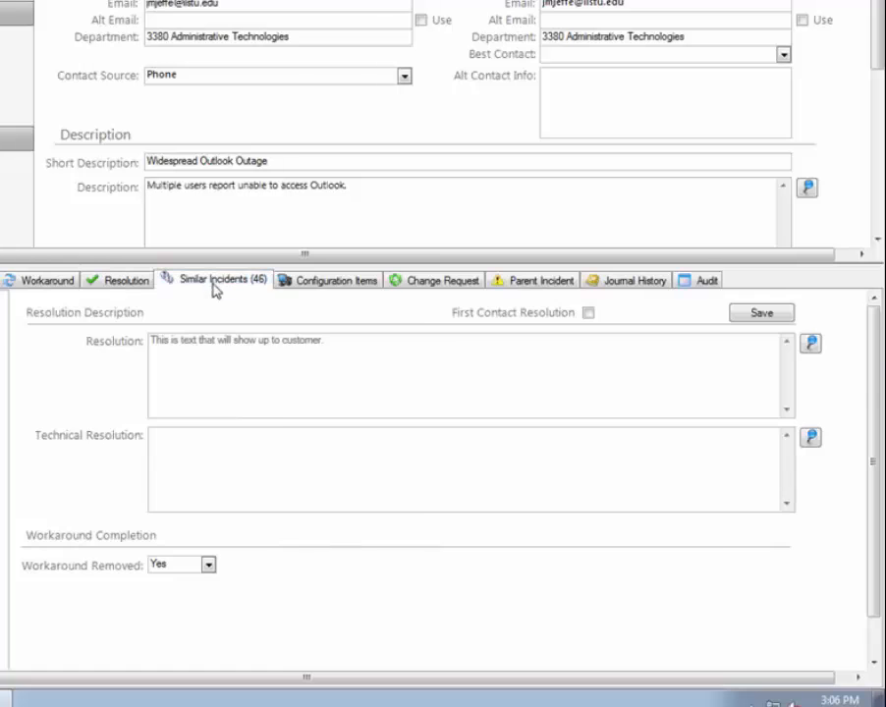
click(355, 284)
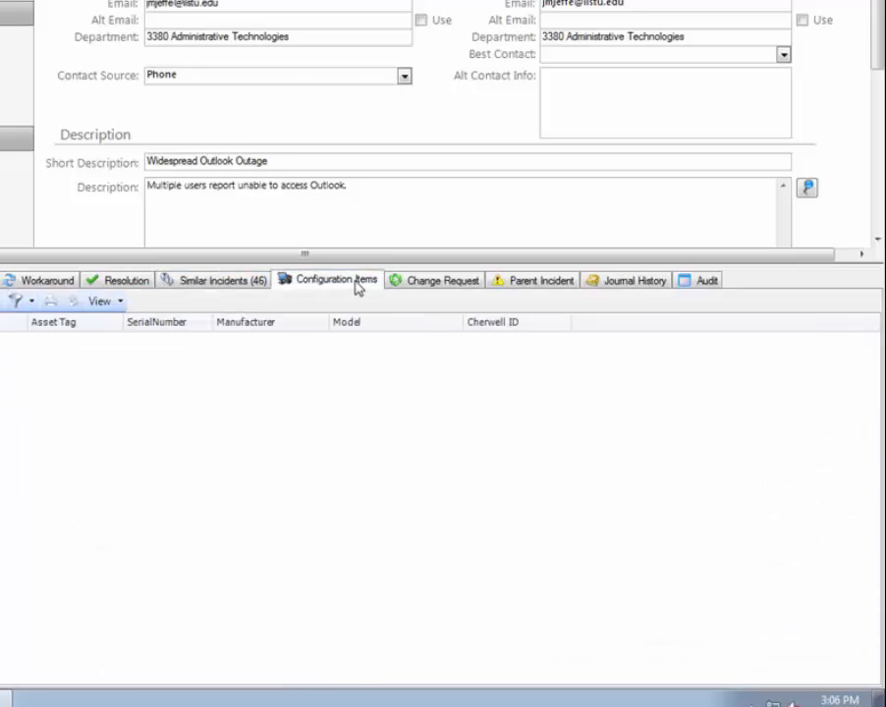
click(426, 280)
- Examine the active incidents available as a parent incident, without linking any
click(541, 281)
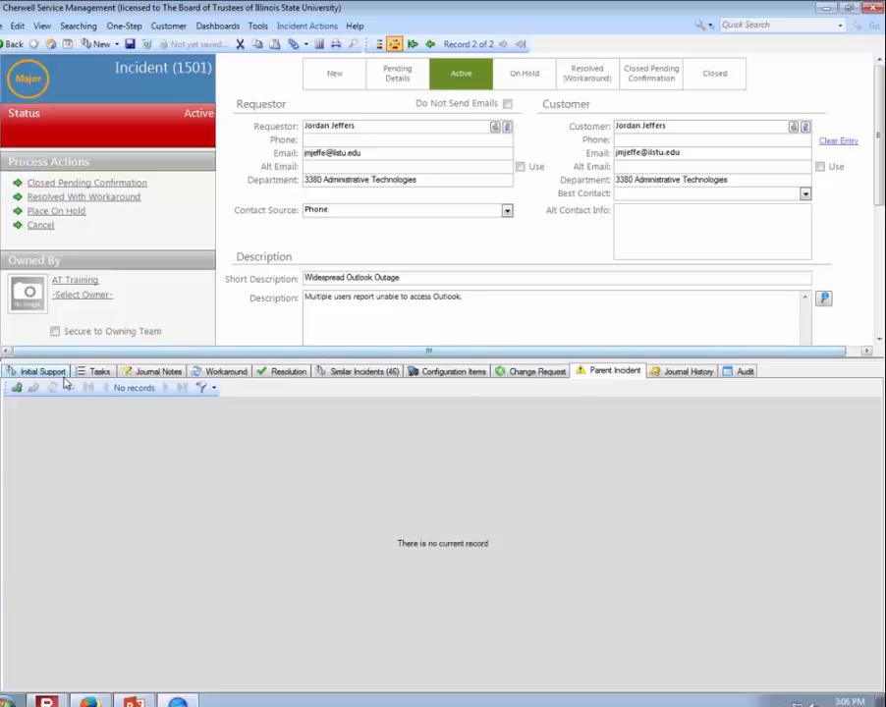
click(15, 387)
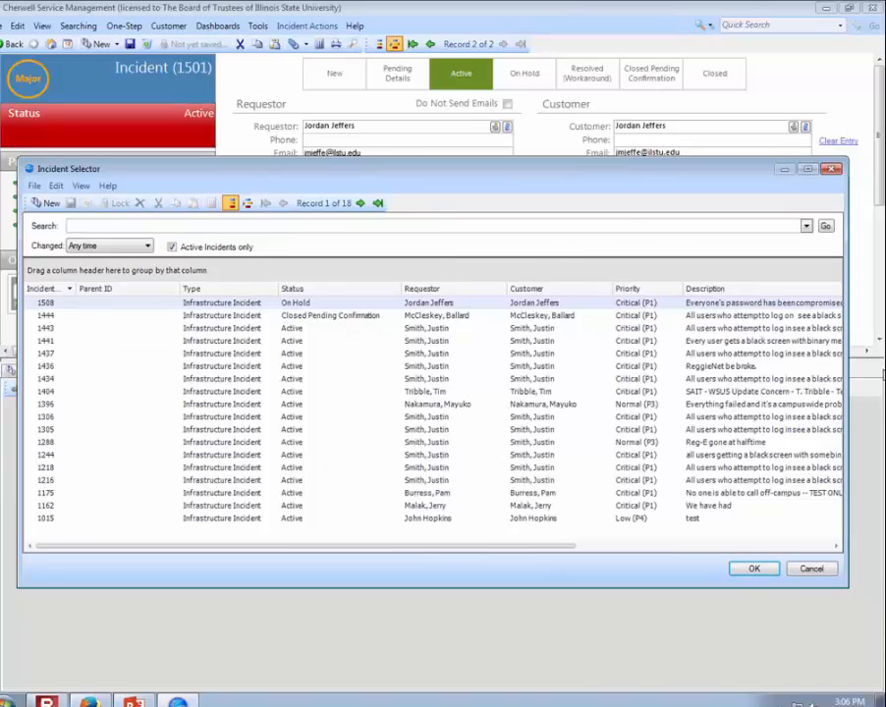
click(811, 569)
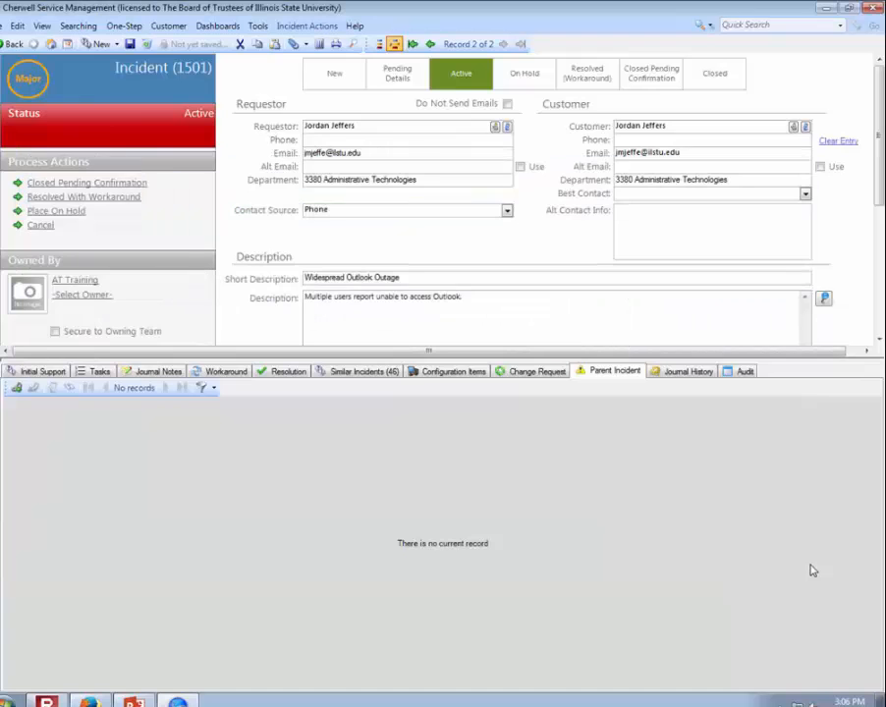
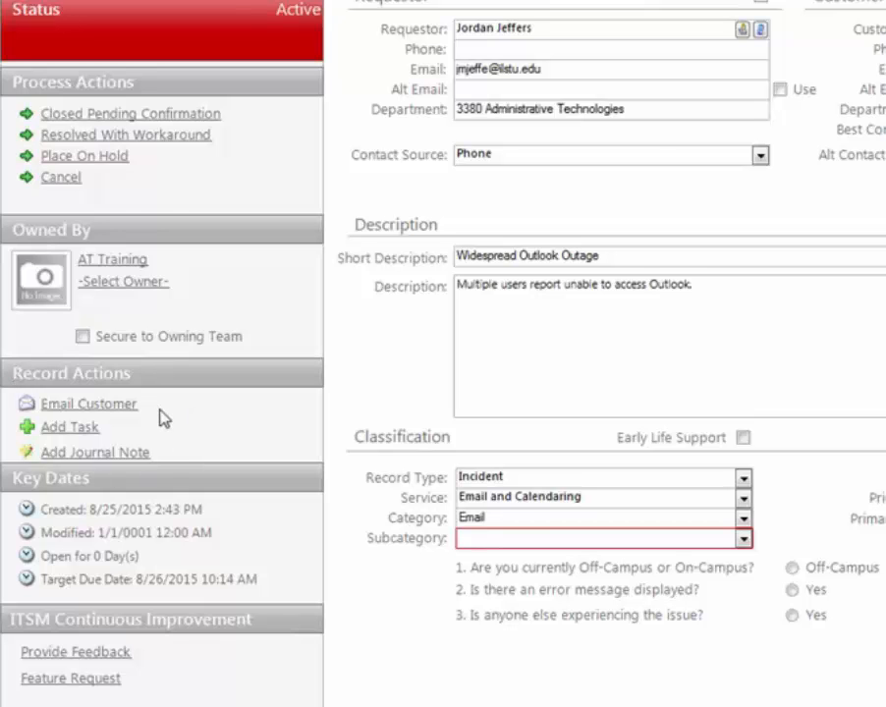
- Start an email to the customer from the incident and add "This is where you would type you text." after the Update heading
click(93, 407)
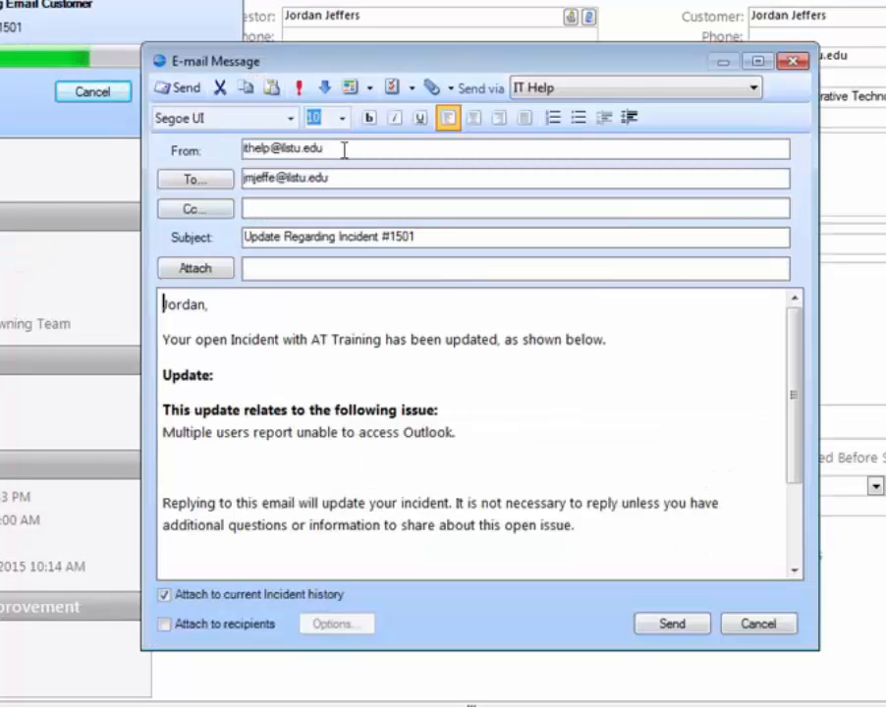
click(344, 149)
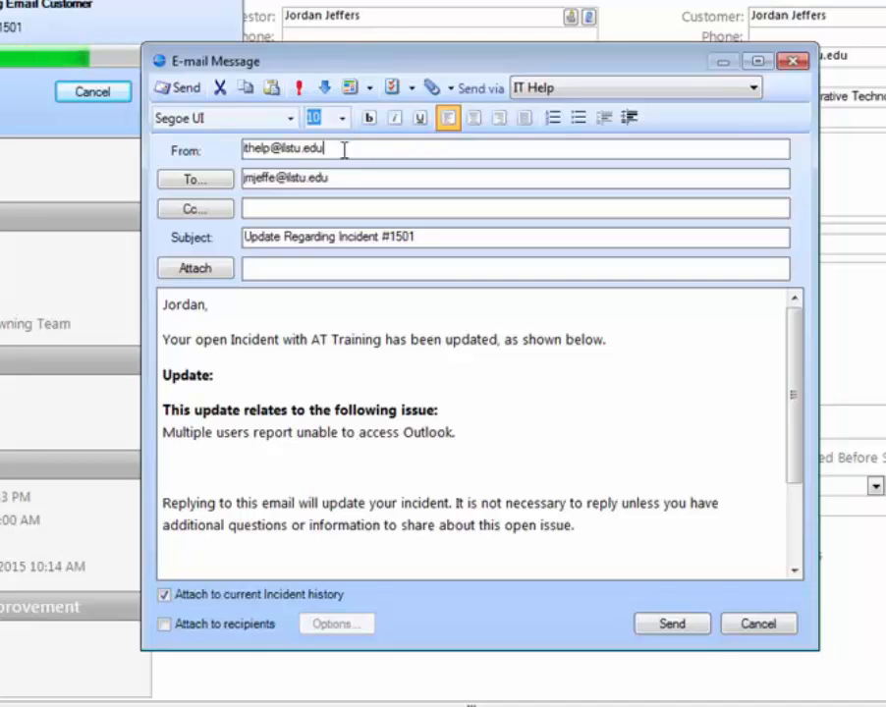
click(425, 236)
click(289, 375)
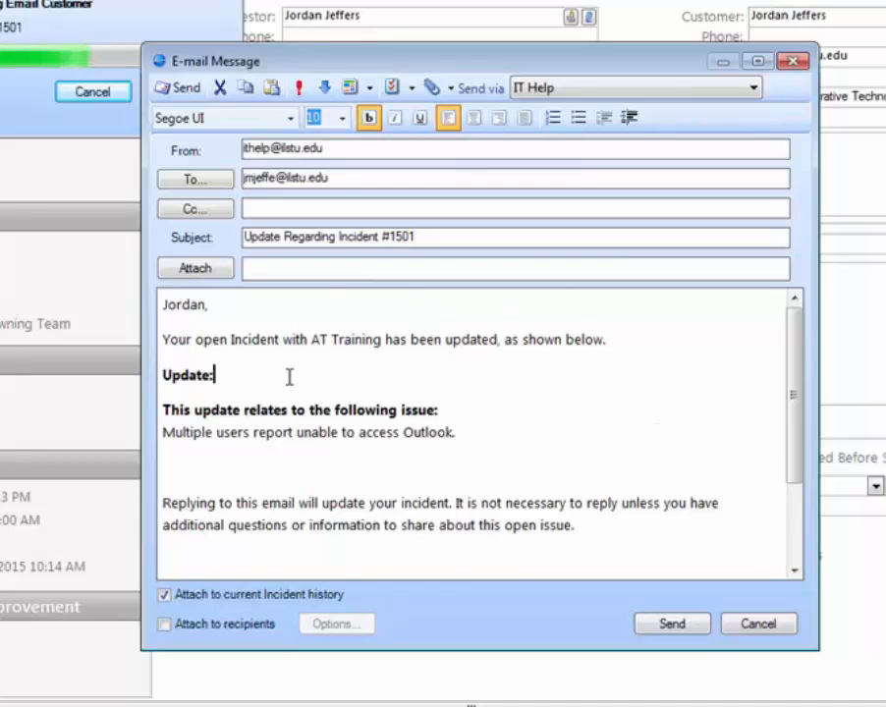
text(This is where you would type you text.)
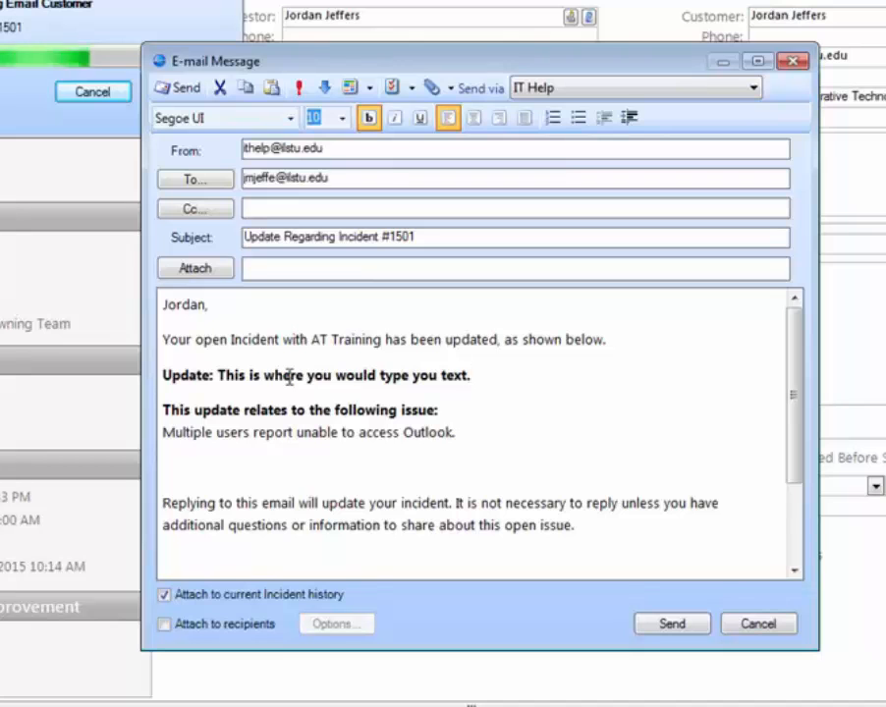
- Remove the bold formatting from the typed update text and cancel the customer email without sending it
drag(470, 377, 218, 377)
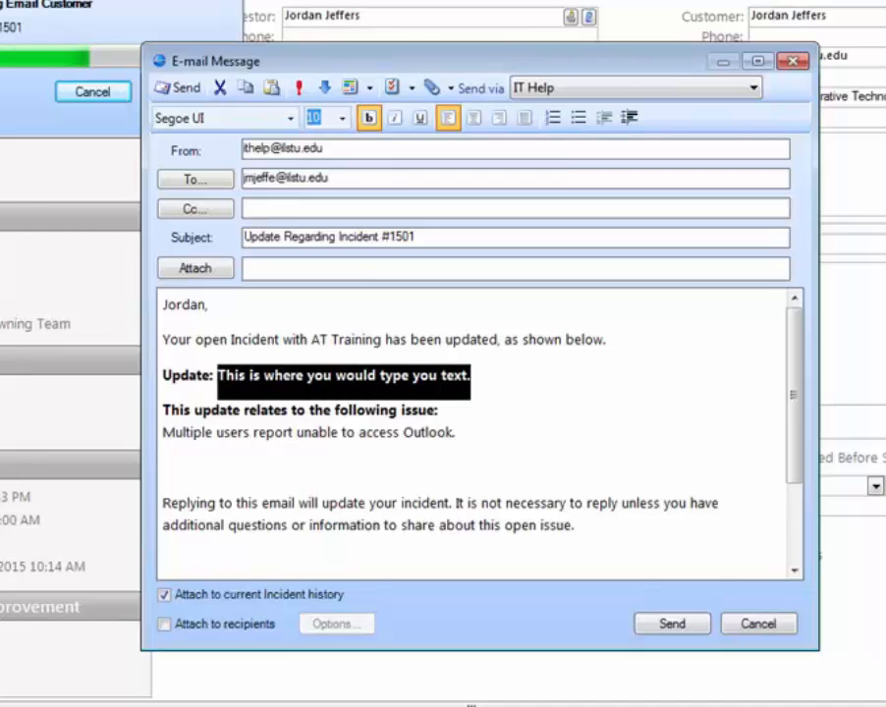
key(ctrl+b)
click(168, 468)
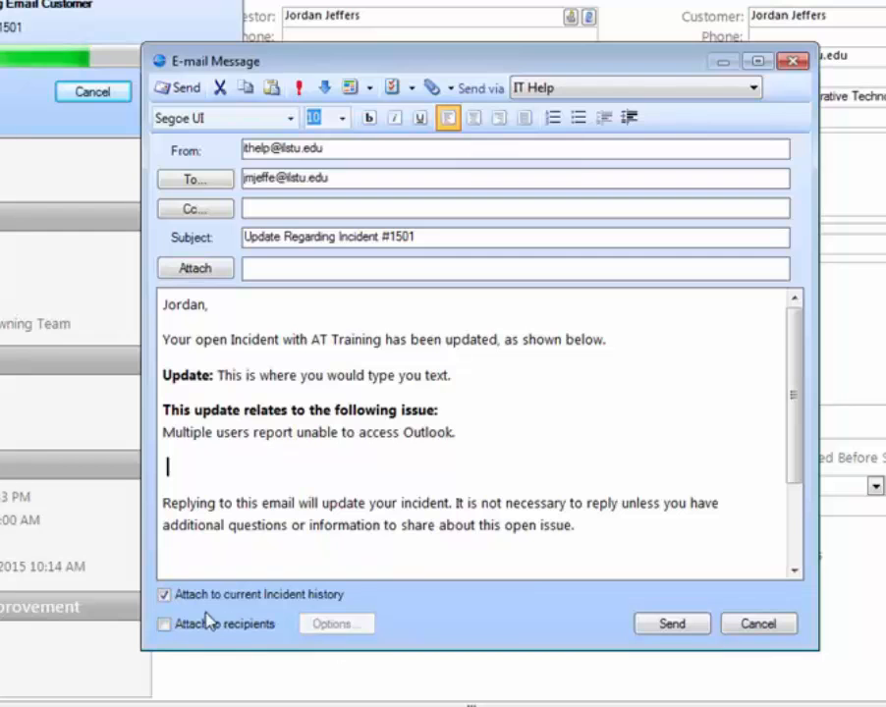
click(377, 178)
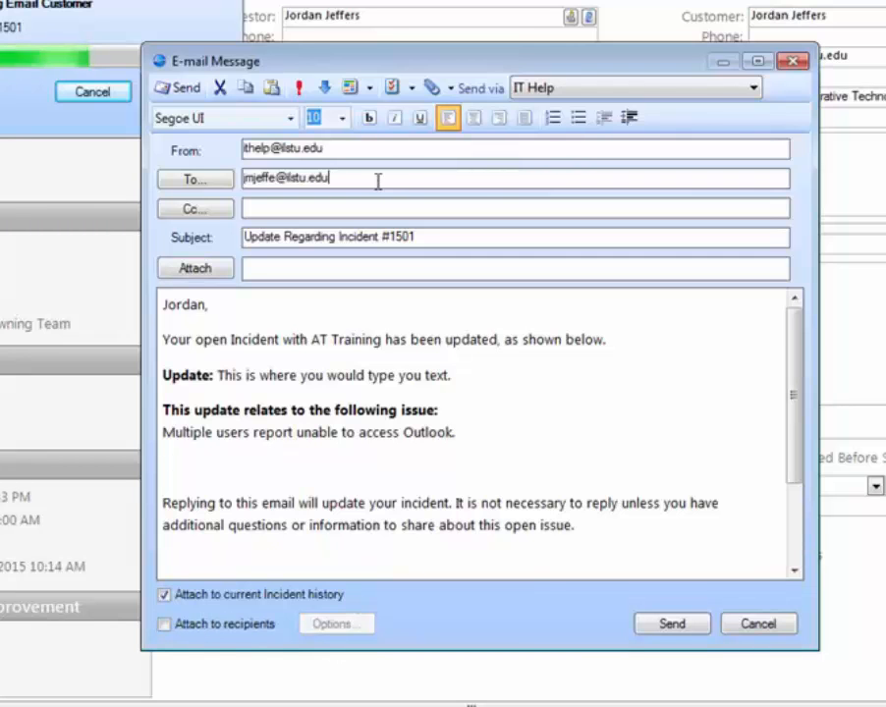
click(773, 626)
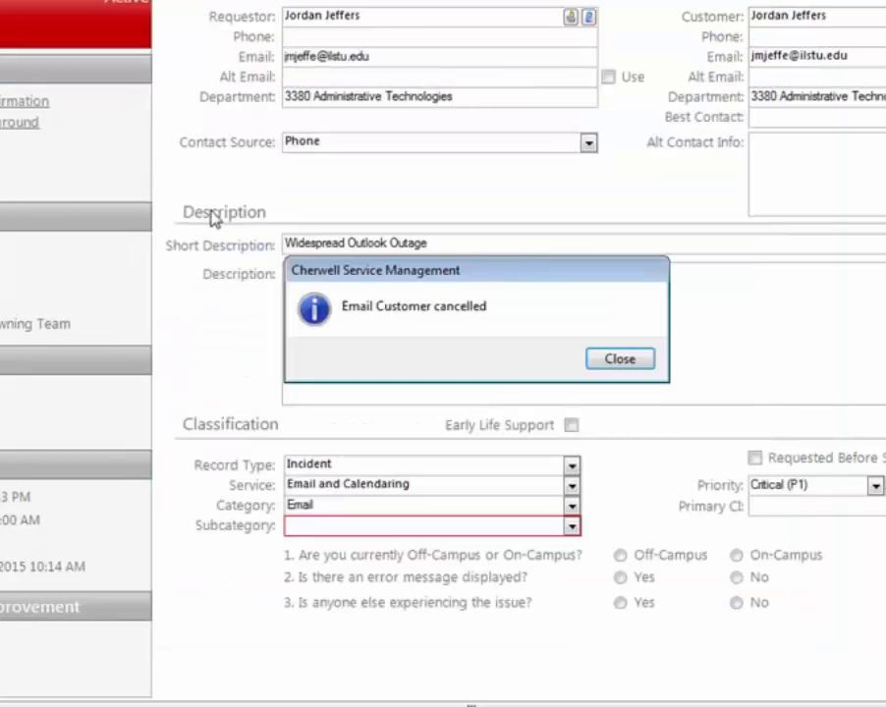
click(641, 360)
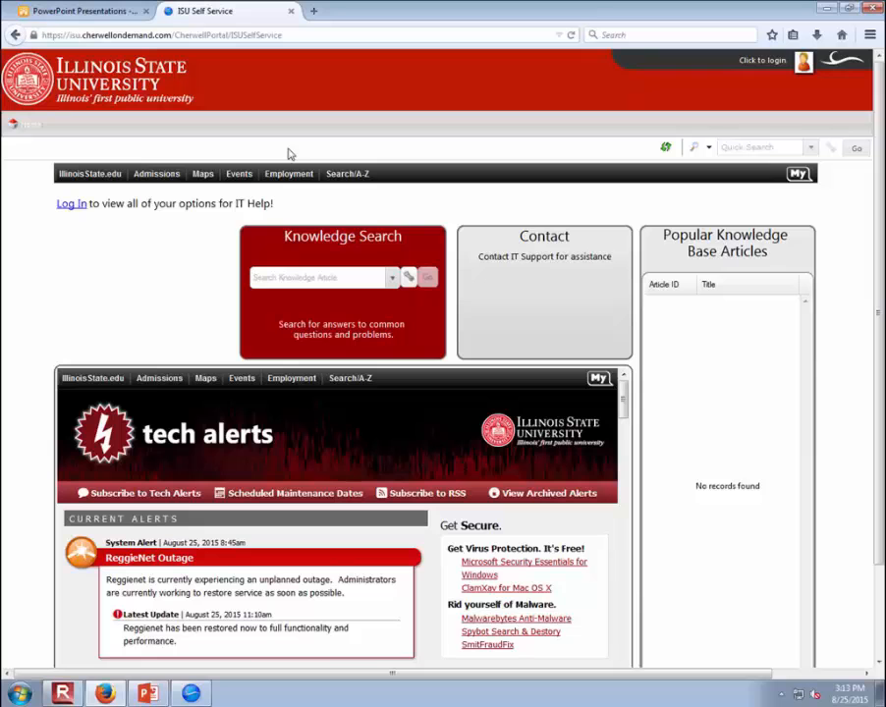
- Switch to the ISU Self Service portal in the browser and sign in with the account's user name and password
click(768, 61)
text(jmjeffe)
key(Tab)
text(••••••••••)
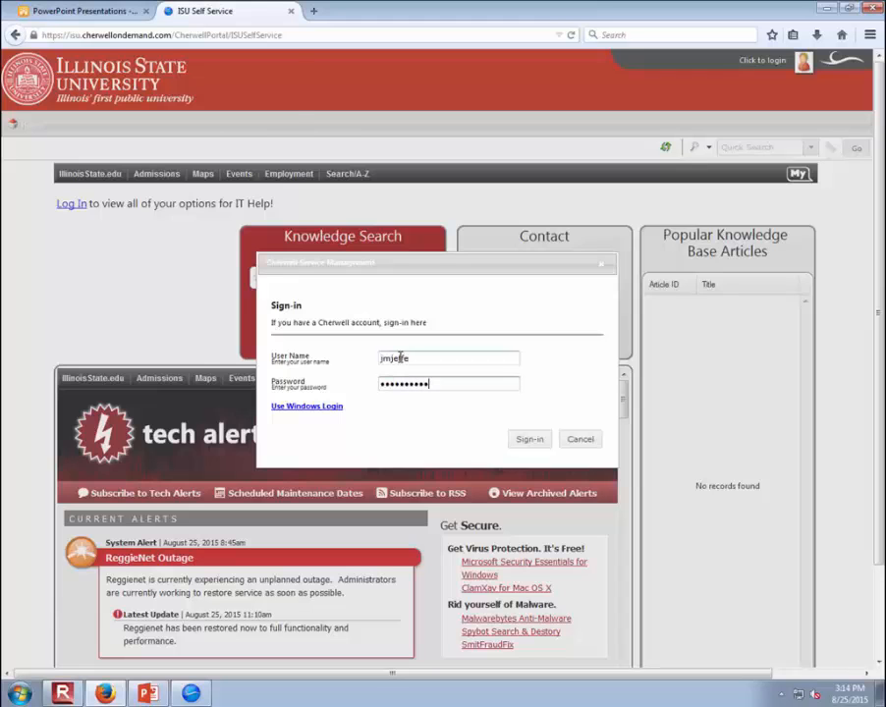
key(Return)
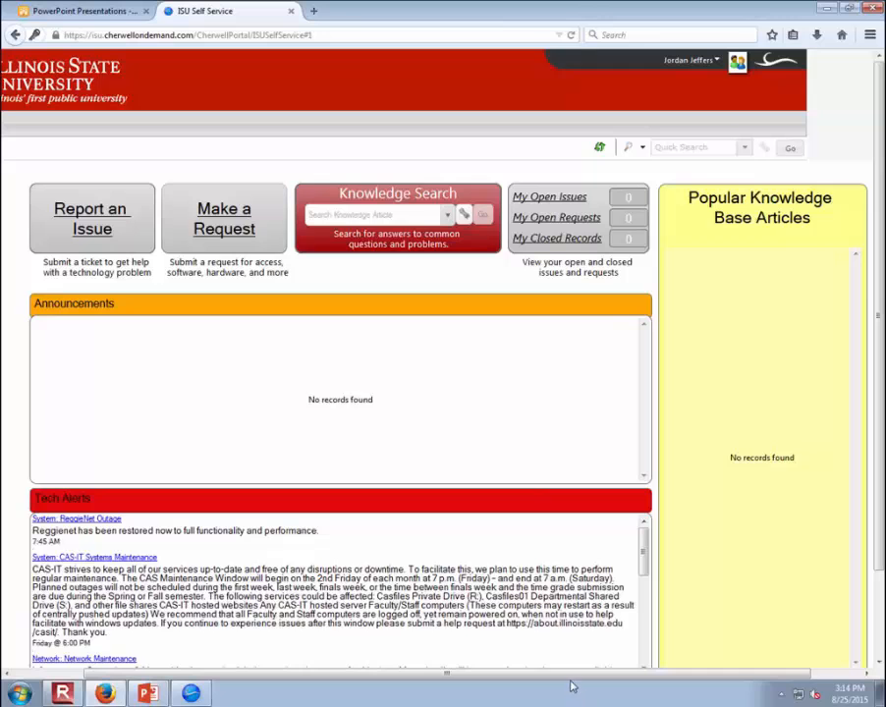
- Start an ISU Computers & Equipment issue report with ISU Desktop as the equipment type, and return to the portal home without saving it
drag(569, 675, 422, 676)
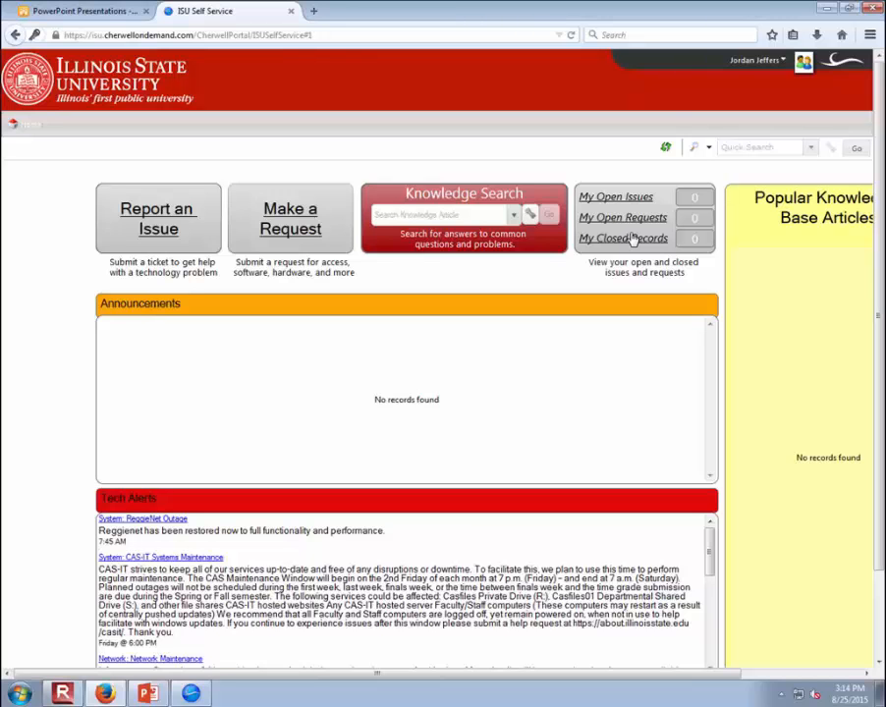
click(161, 218)
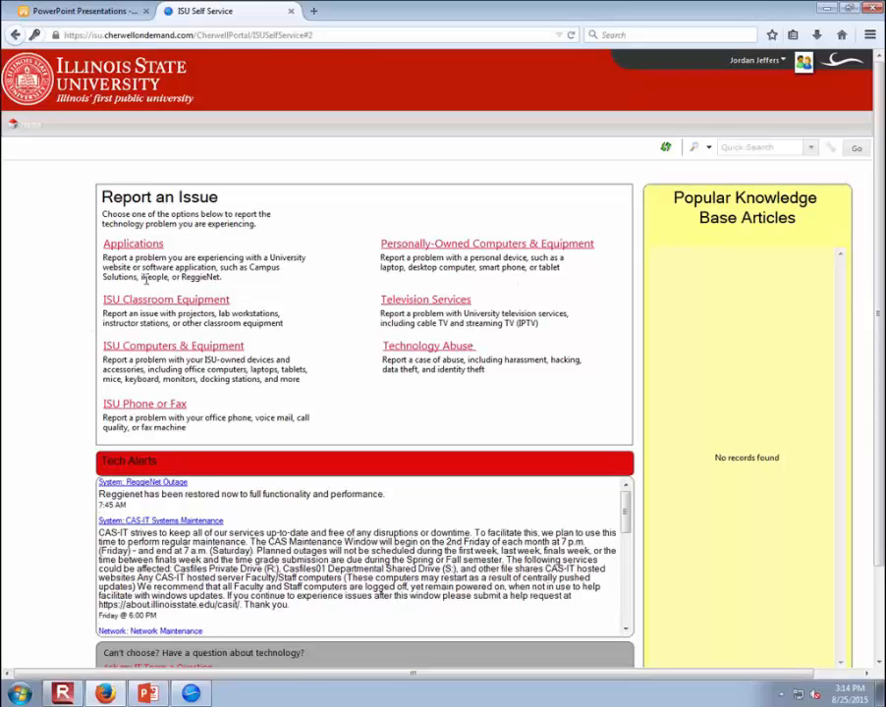
click(178, 347)
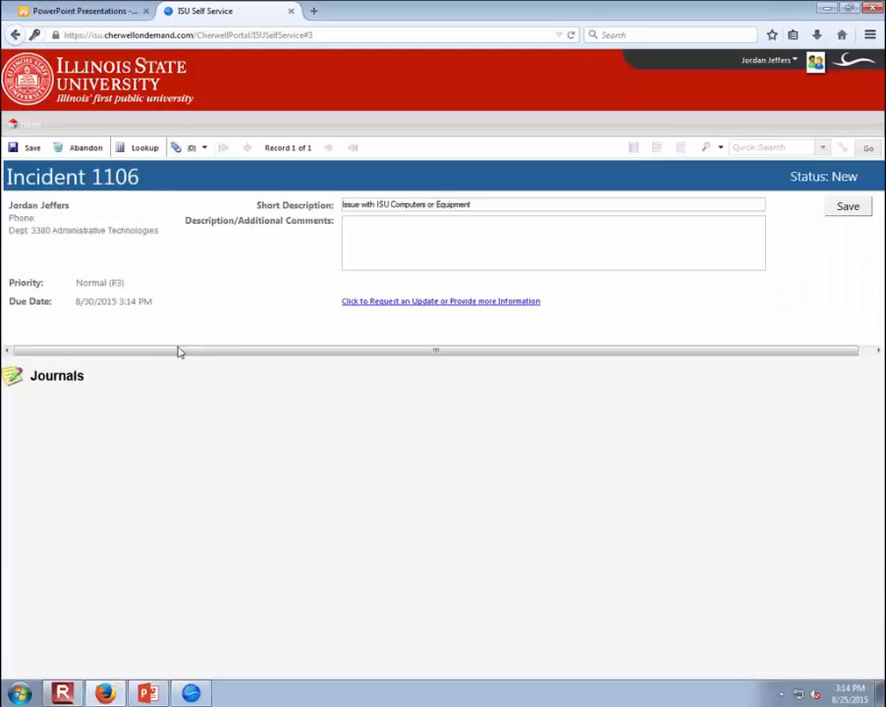
click(441, 356)
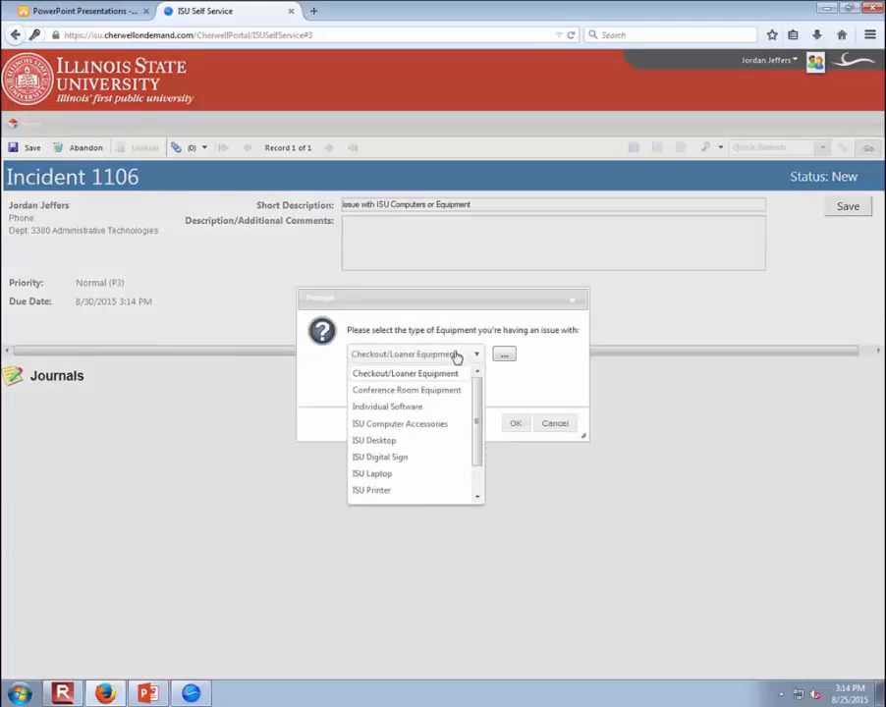
drag(475, 390, 472, 429)
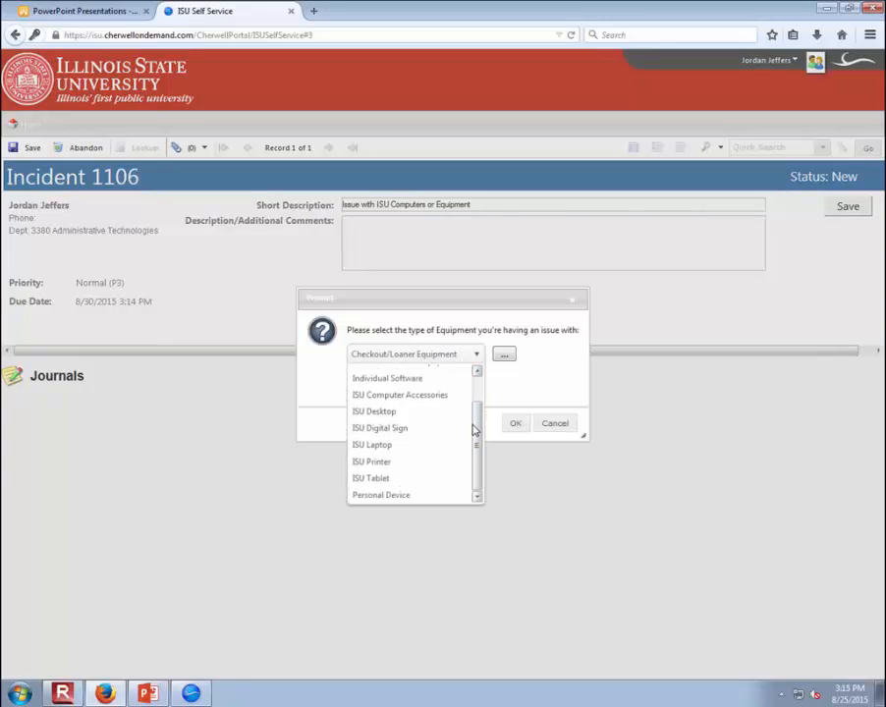
click(396, 415)
click(508, 428)
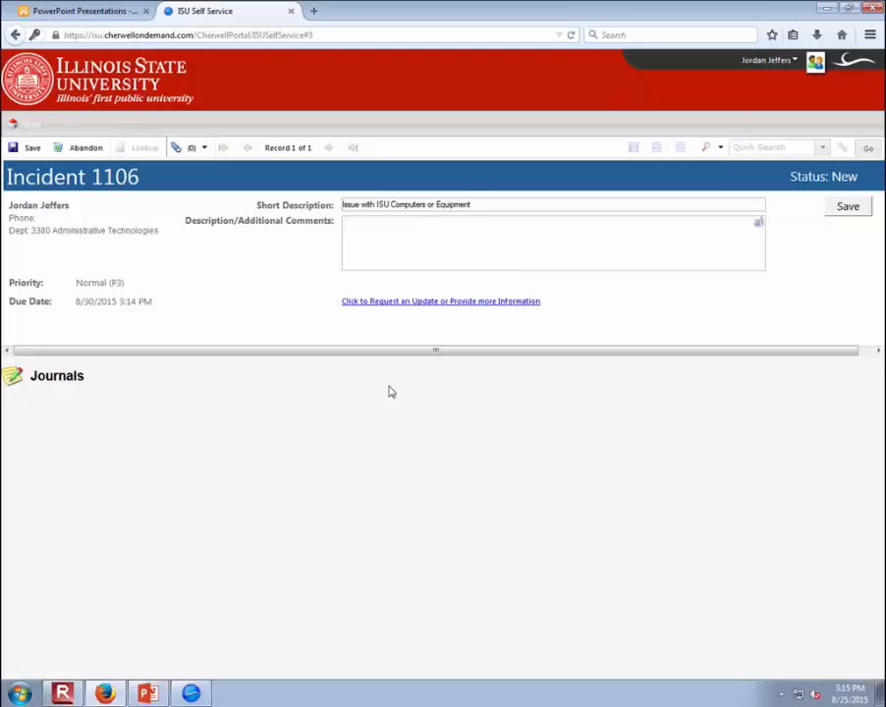
click(32, 125)
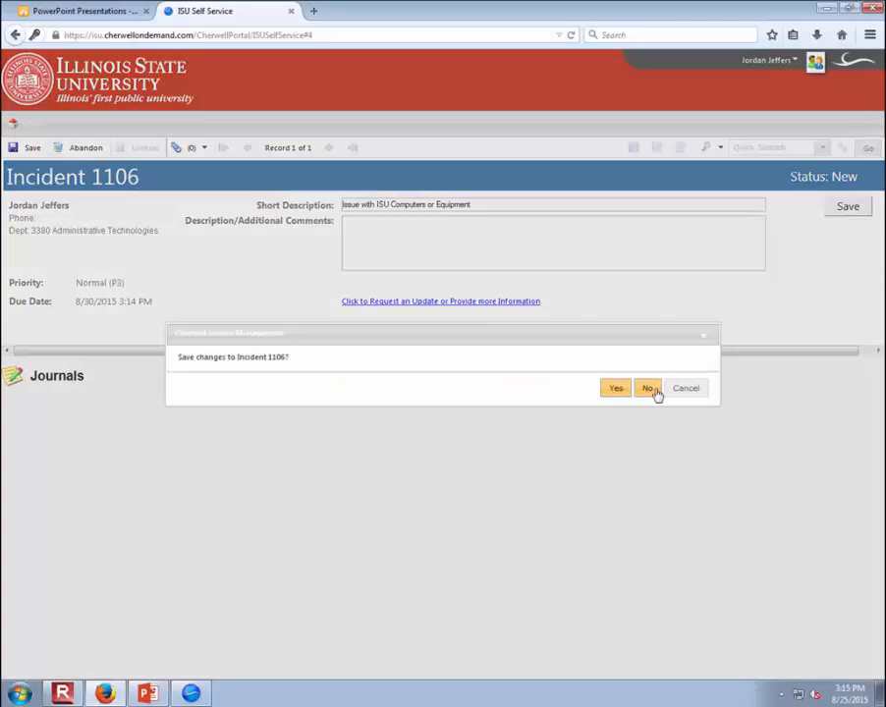
click(648, 389)
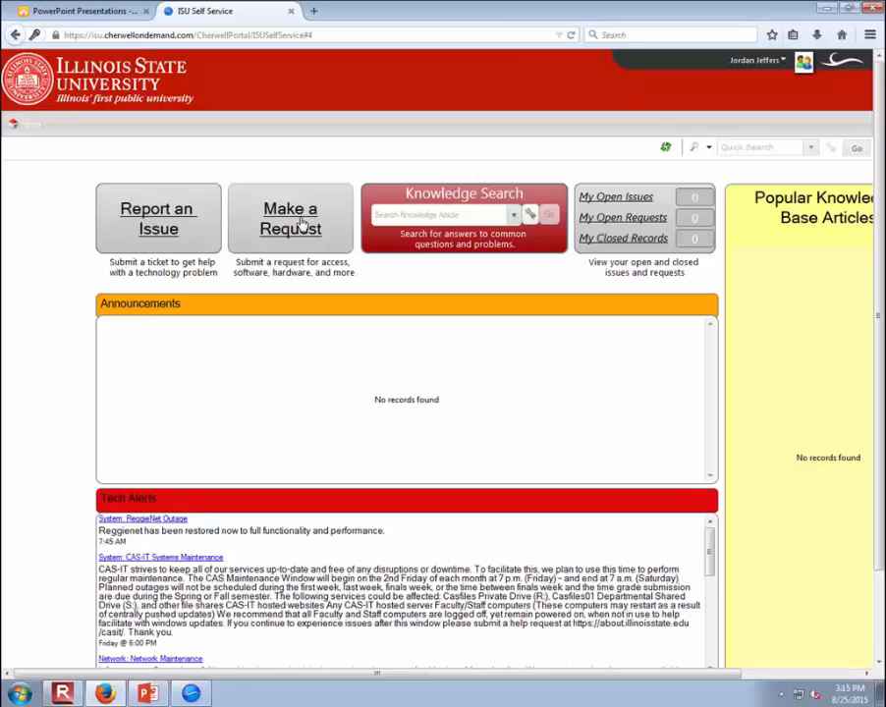
- Make a Phones & Fax request for Add or Change Standard Phone Service and choose Add a new Standard Phone
click(301, 223)
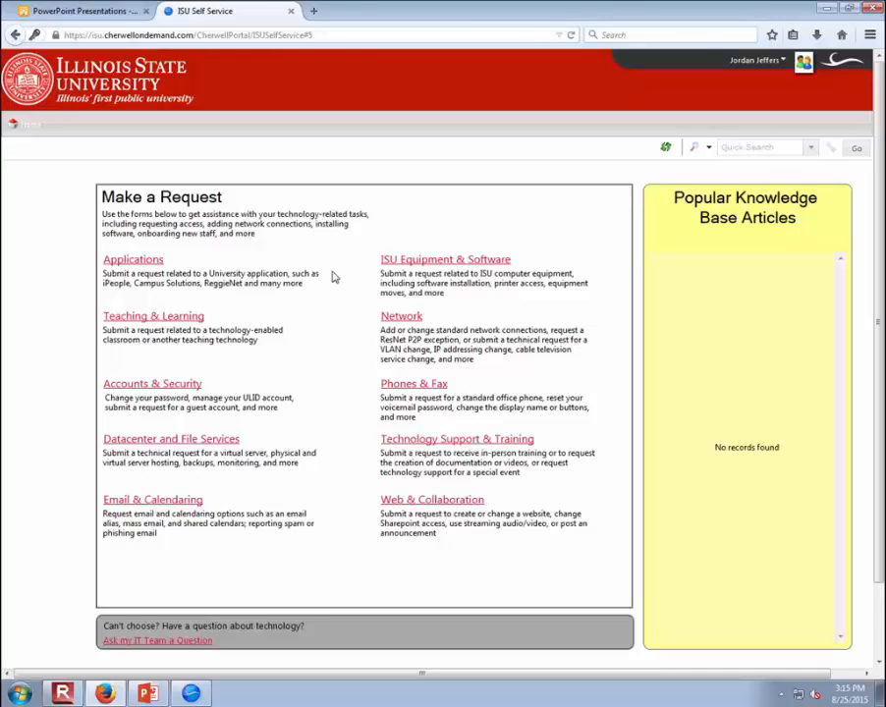
click(411, 382)
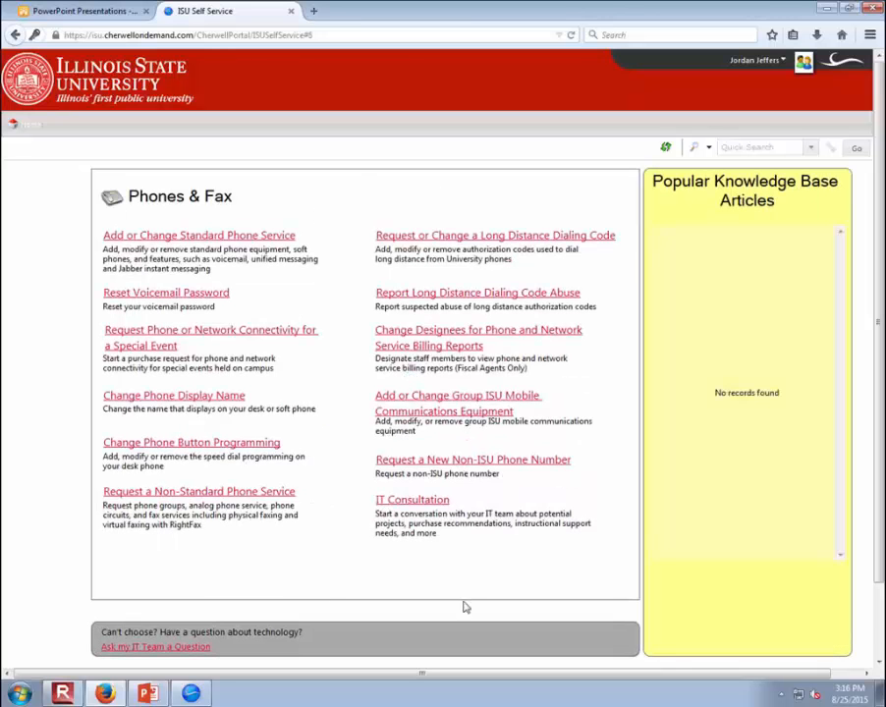
click(201, 236)
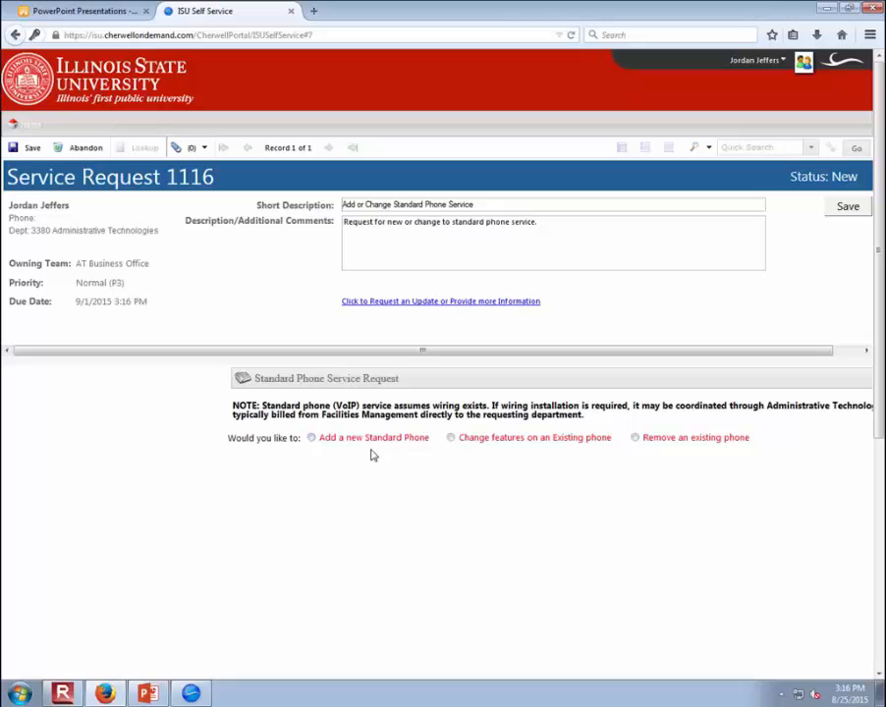
click(371, 441)
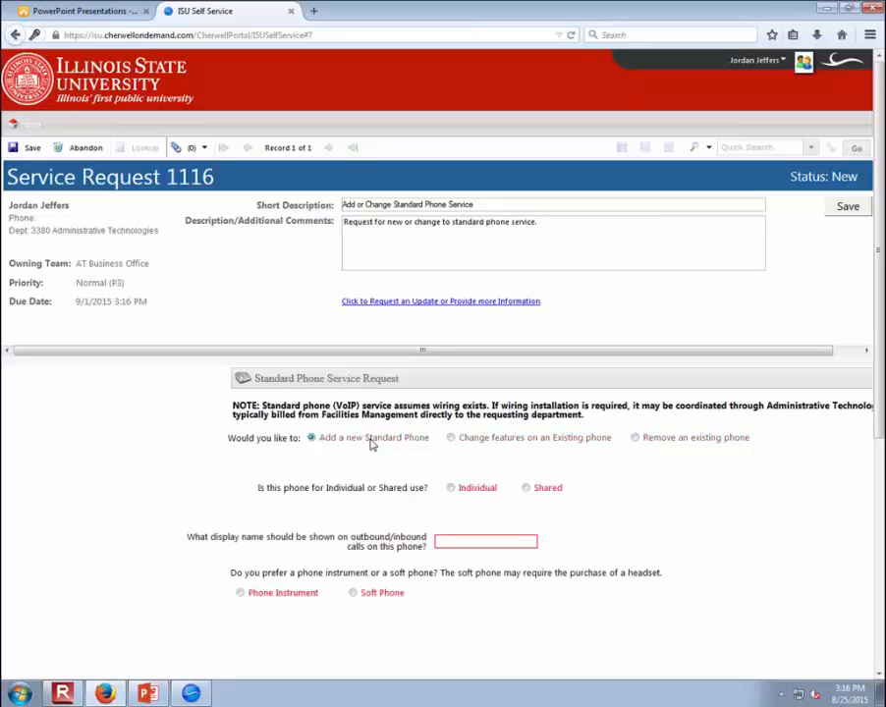